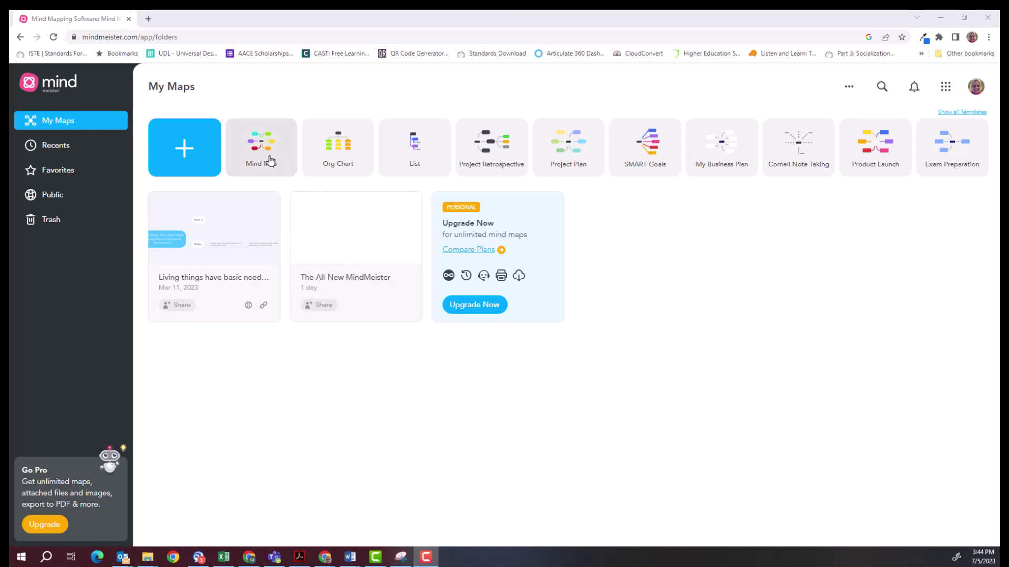
Create a new map called My New Mind Map from the basic Mind Map template.
{"action": "left_click", "coordinate": [270, 160]}
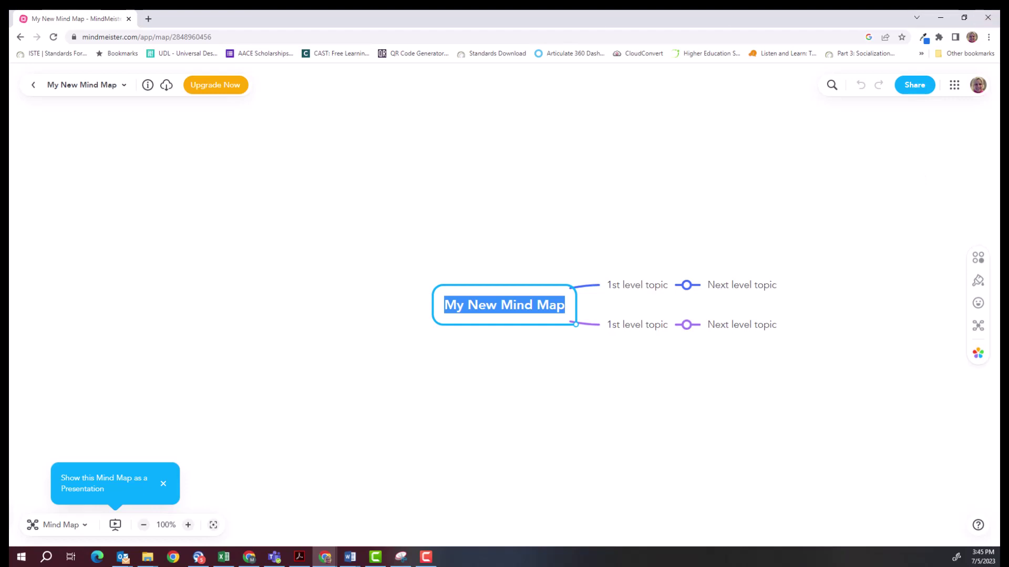
Paste the 1.LS.1 living-things standard into the central topic and shift the map left.
{"action": "type", "text": "1.LS.1 Living things have basic needs, which are met by obtaining materials from the physical environment."}
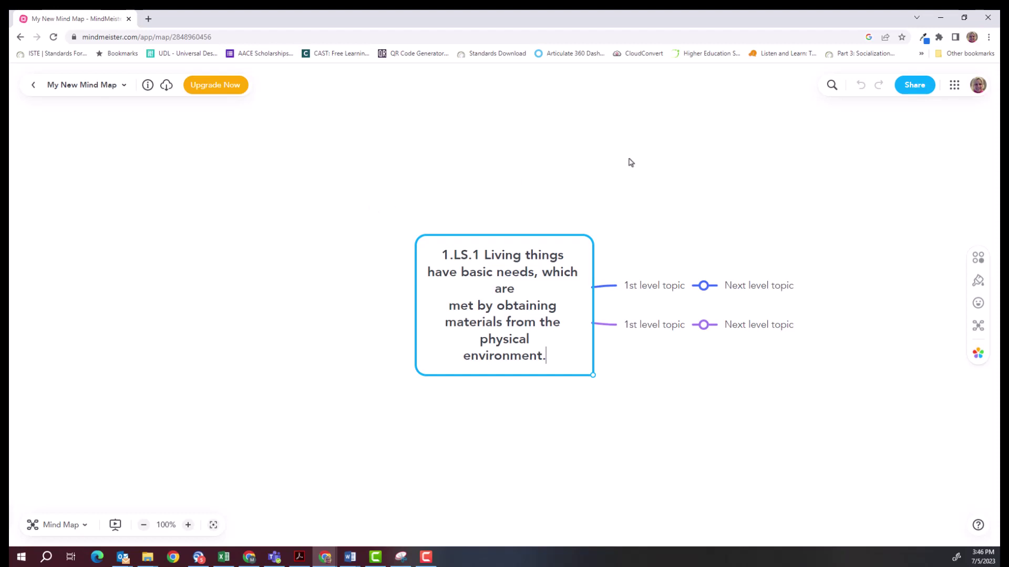
{"action": "left_click_drag", "start_coordinate": [595, 166], "coordinate": [367, 139]}
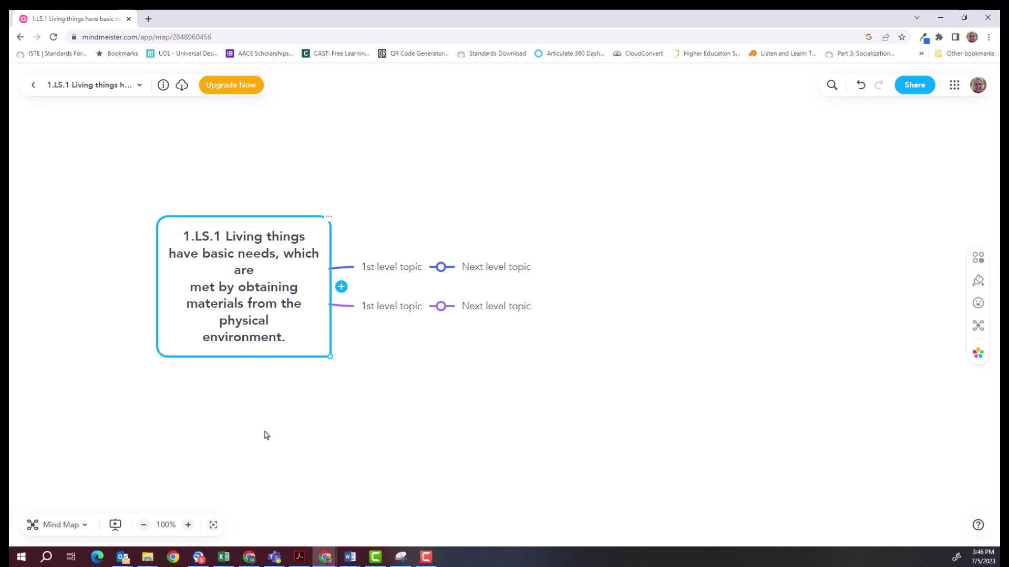
{"action": "left_click", "coordinate": [86, 526]}
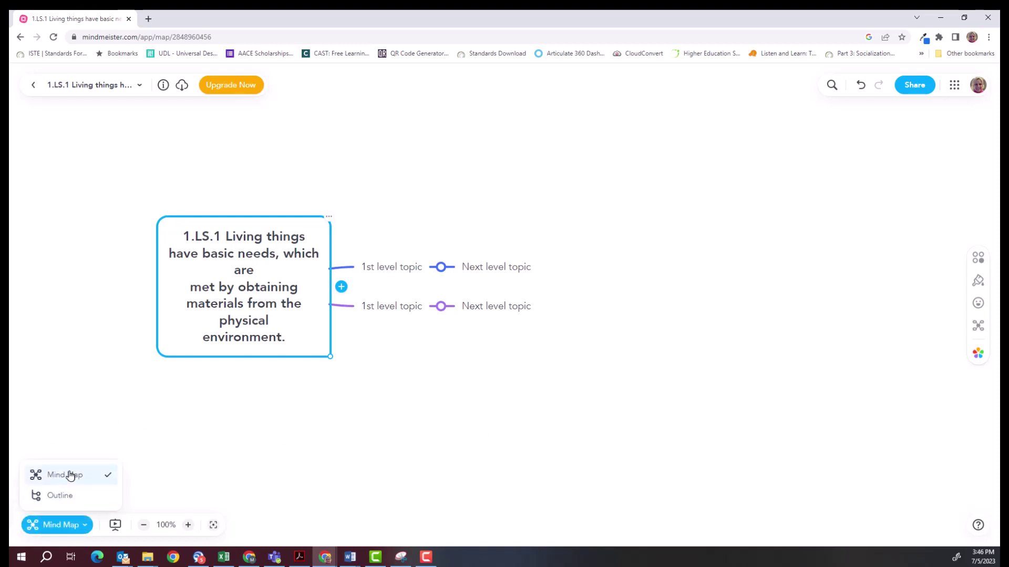
{"action": "left_click", "coordinate": [62, 497]}
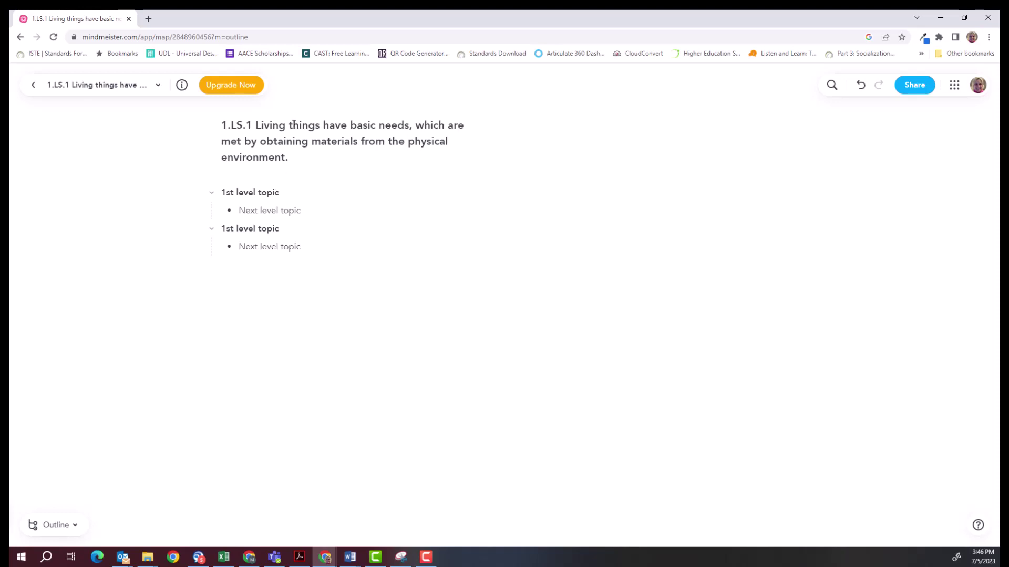
{"action": "left_click", "coordinate": [62, 524]}
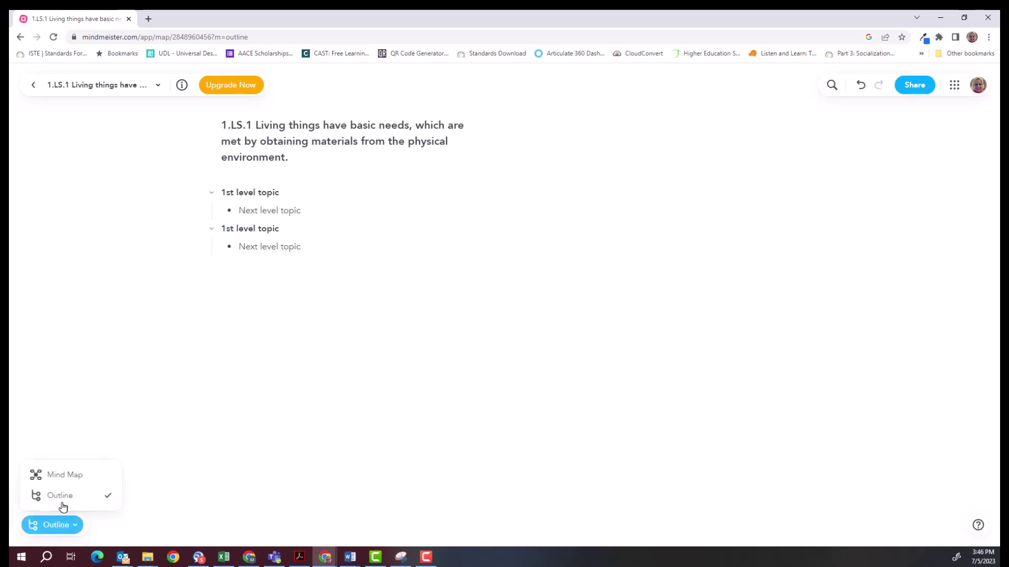
{"action": "left_click", "coordinate": [65, 475]}
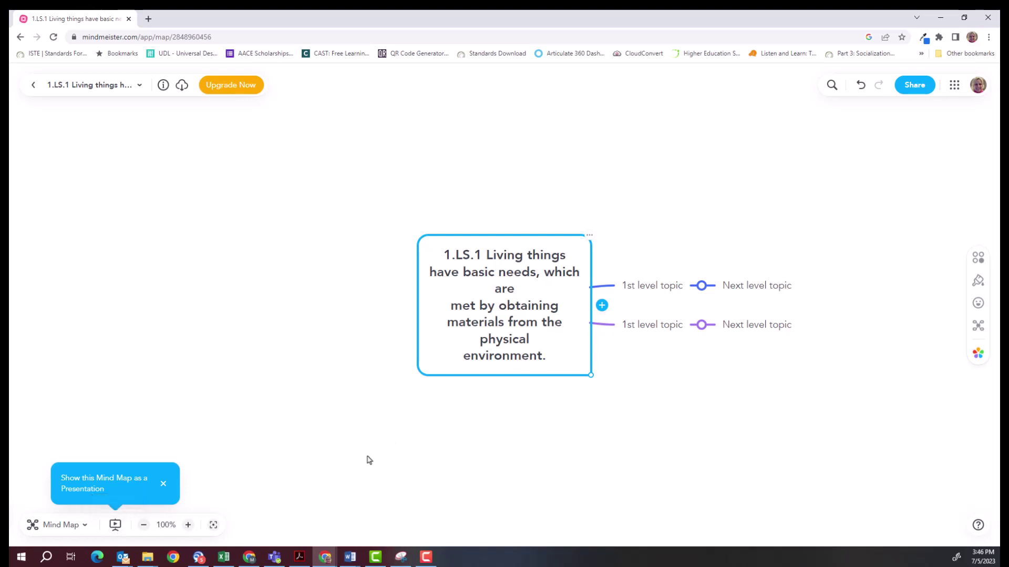
Zoom in to 144%, back out to 115%, then pan and re-centre the map.
{"action": "left_click", "coordinate": [187, 525]}
{"action": "left_click", "coordinate": [186, 525]}
{"action": "left_click", "coordinate": [188, 525]}
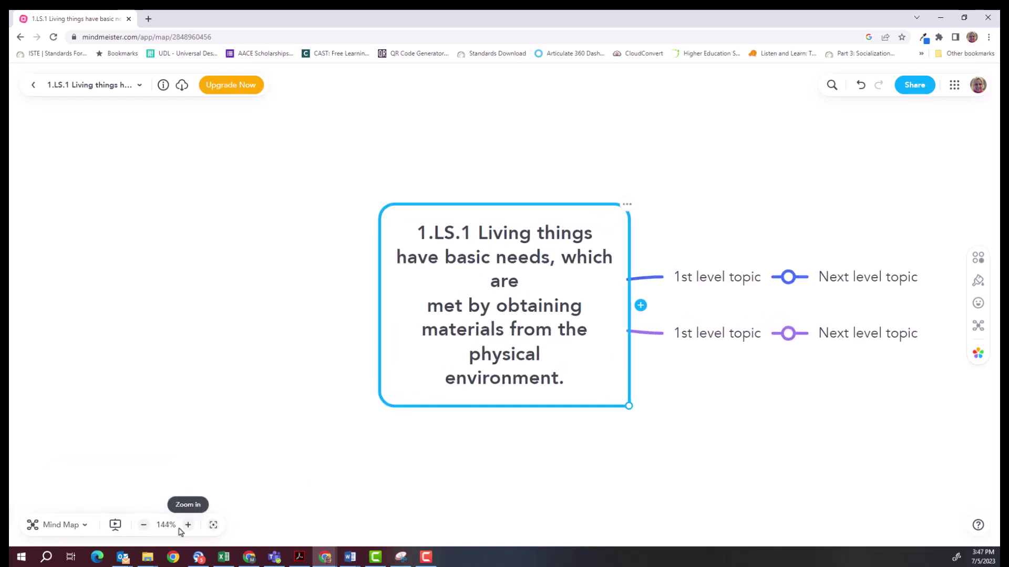
{"action": "left_click", "coordinate": [143, 526]}
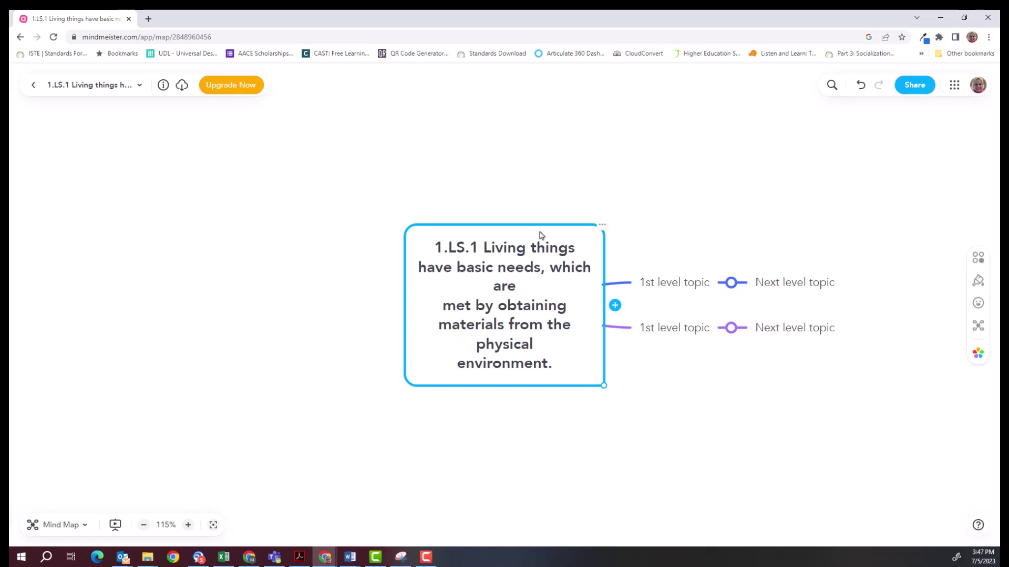
{"action": "left_click_drag", "start_coordinate": [560, 191], "coordinate": [75, 270]}
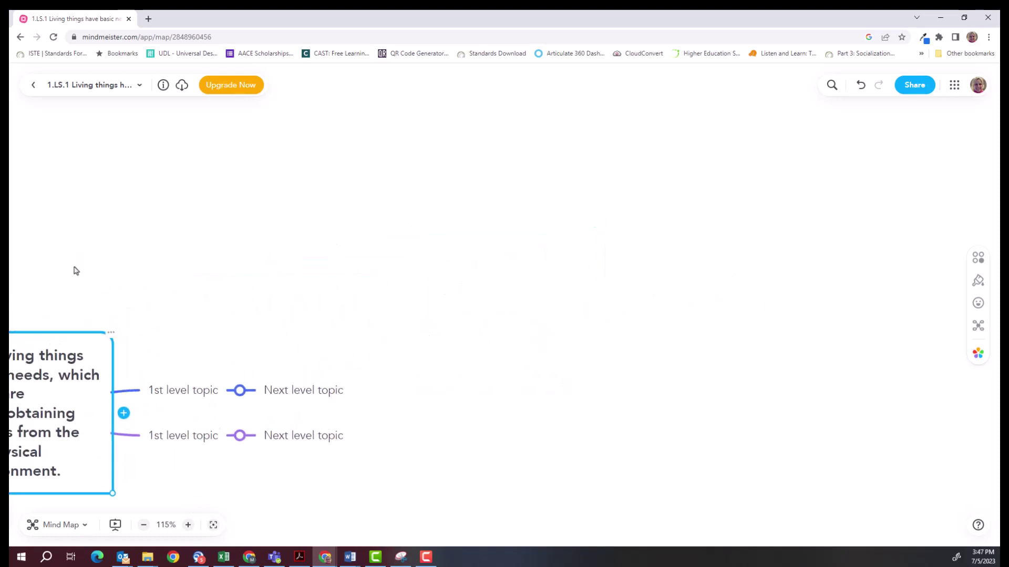
{"action": "left_click", "coordinate": [214, 526]}
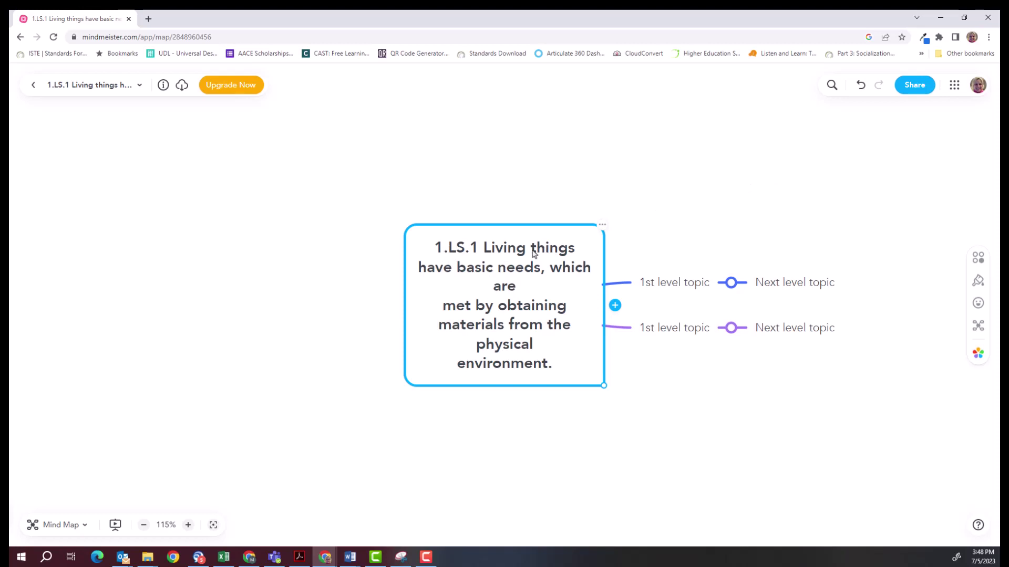
{"action": "left_click", "coordinate": [650, 287]}
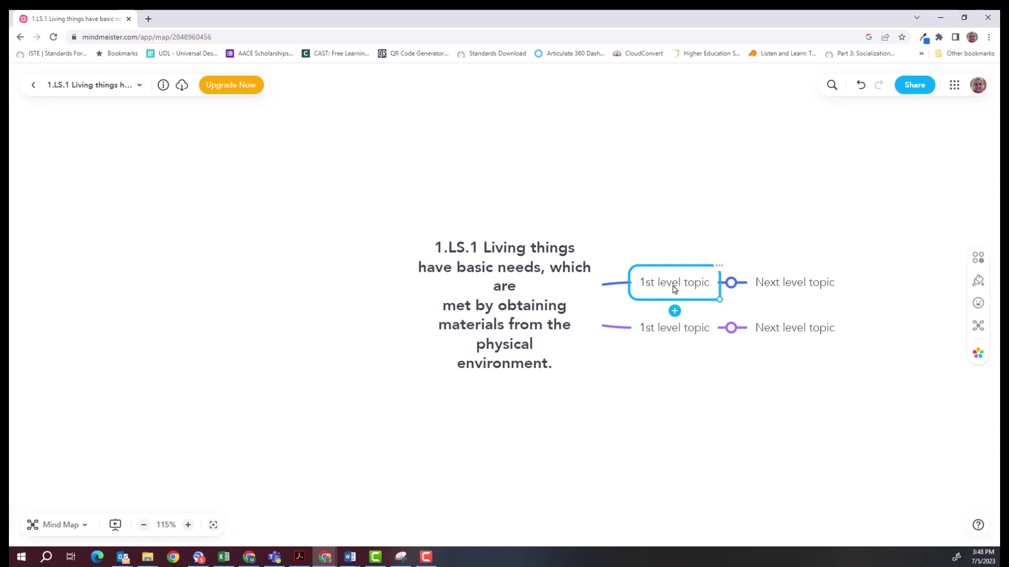
{"action": "left_click", "coordinate": [521, 299]}
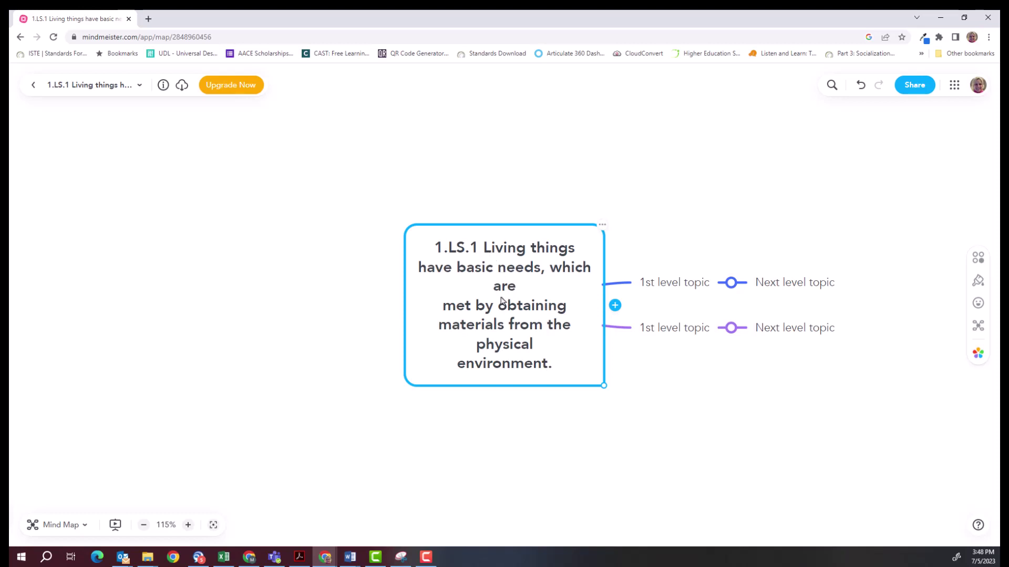
{"action": "key", "text": "Tab"}
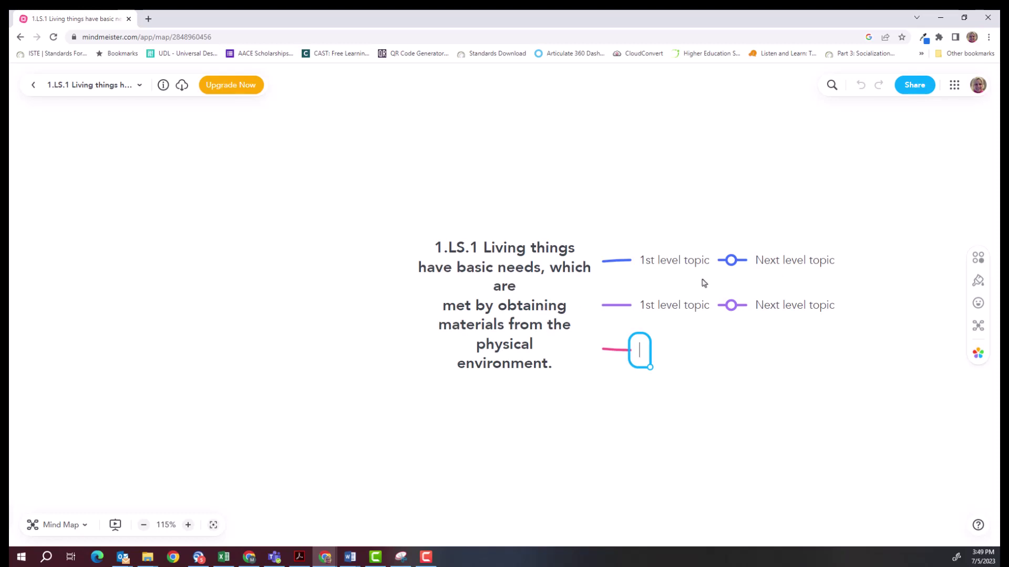
{"action": "key", "text": "Escape"}
{"action": "left_click", "coordinate": [661, 285]}
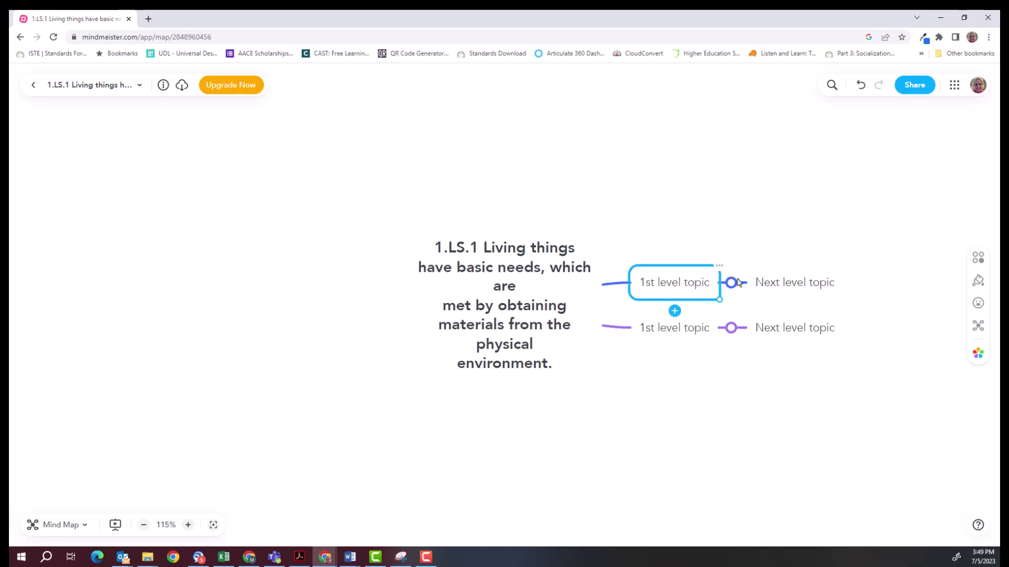
{"action": "left_click", "coordinate": [674, 332]}
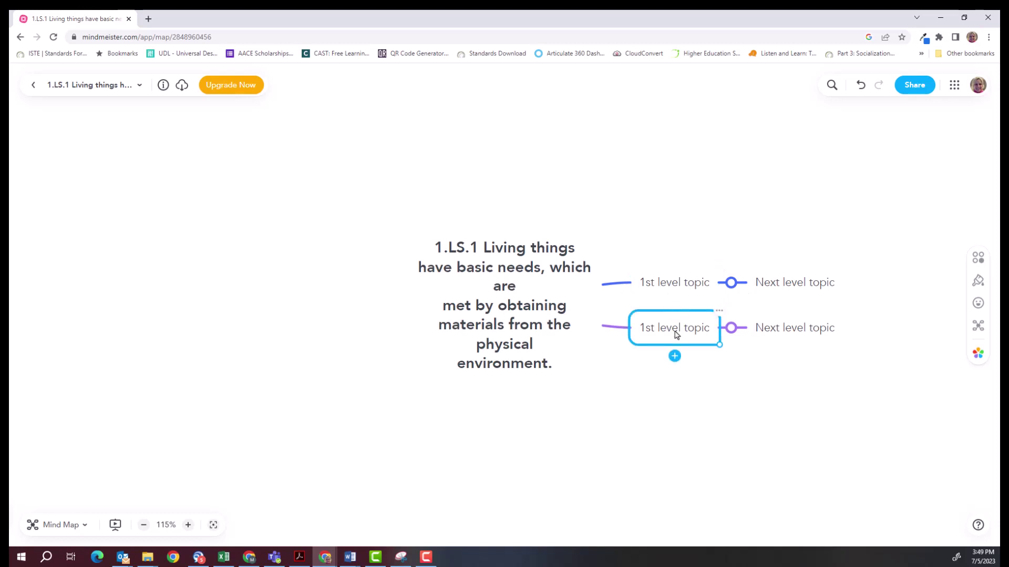
{"action": "key", "text": "Tab"}
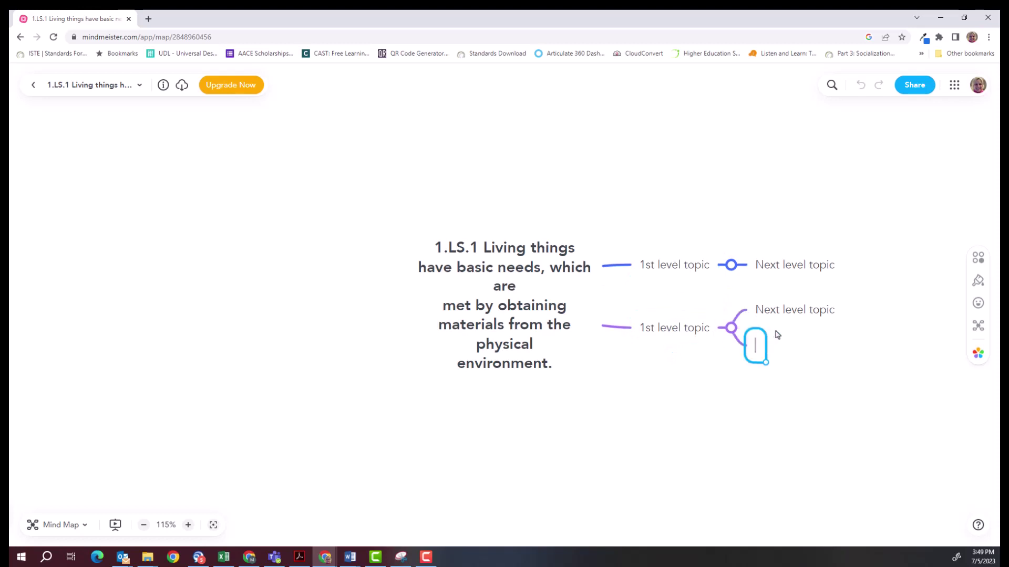
{"action": "left_click", "coordinate": [657, 330]}
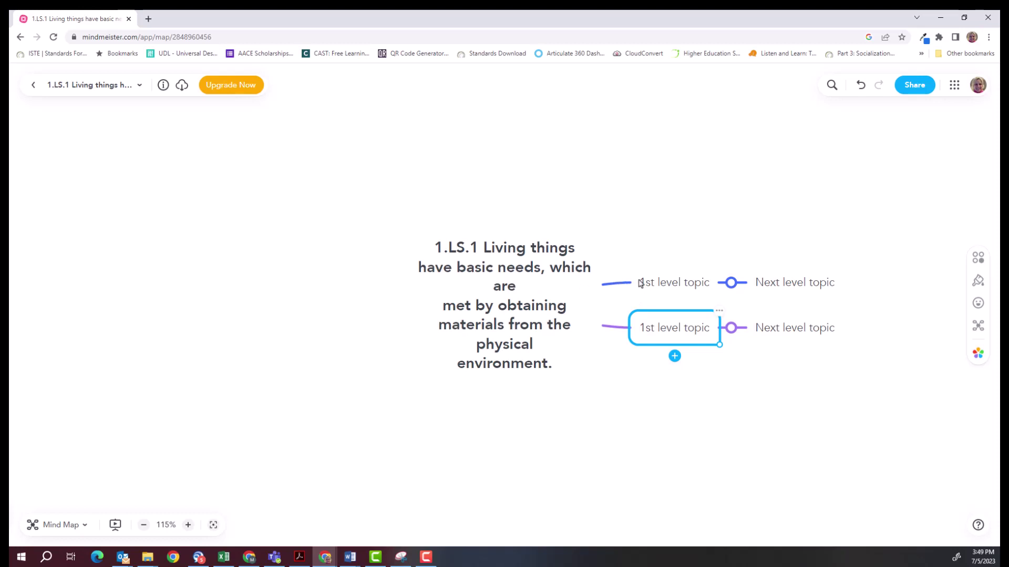
{"action": "left_click", "coordinate": [641, 284]}
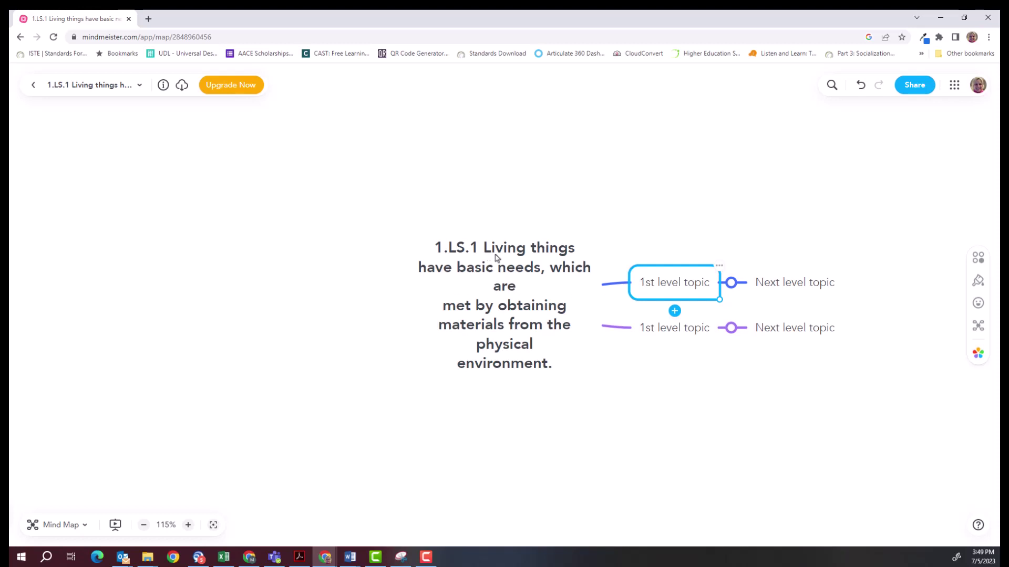
Rename the upper 1st level topic to Food and the lower one to Shelter.
{"action": "double_click", "coordinate": [642, 284]}
{"action": "left_click", "coordinate": [642, 283]}
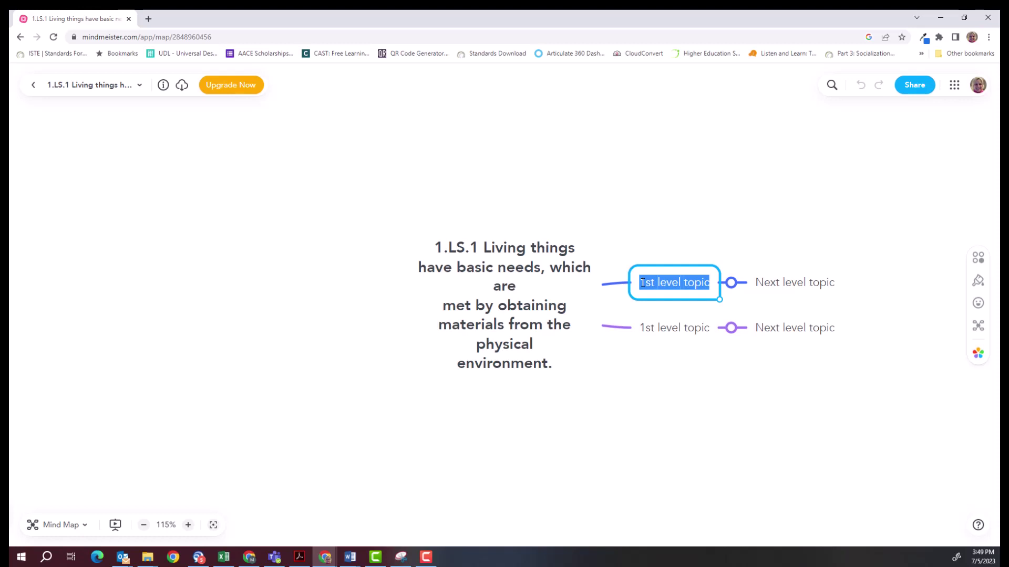
{"action": "type", "text": "Food"}
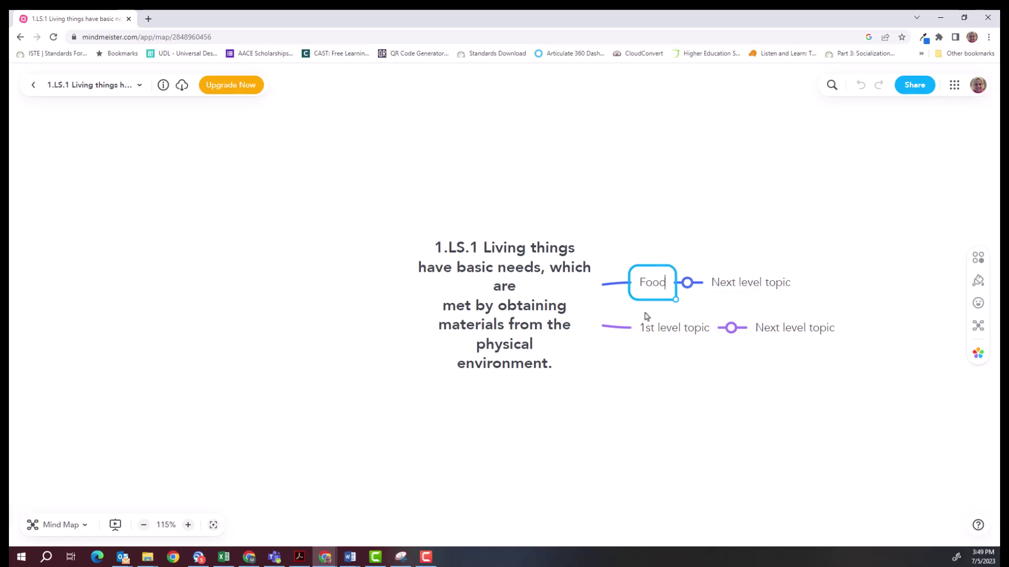
{"action": "left_click", "coordinate": [643, 332]}
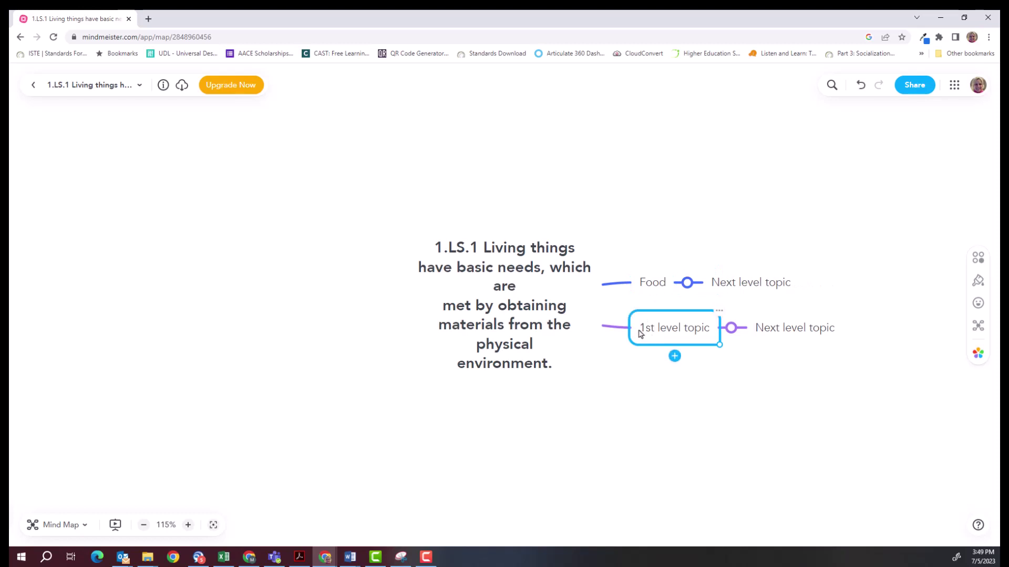
{"action": "mouse_move", "coordinate": [640, 333]}
{"action": "left_mouse_down"}
{"action": "mouse_move", "coordinate": [664, 331]}
{"action": "mouse_move", "coordinate": [646, 329]}
{"action": "left_mouse_up"}
{"action": "double_click", "coordinate": [646, 329]}
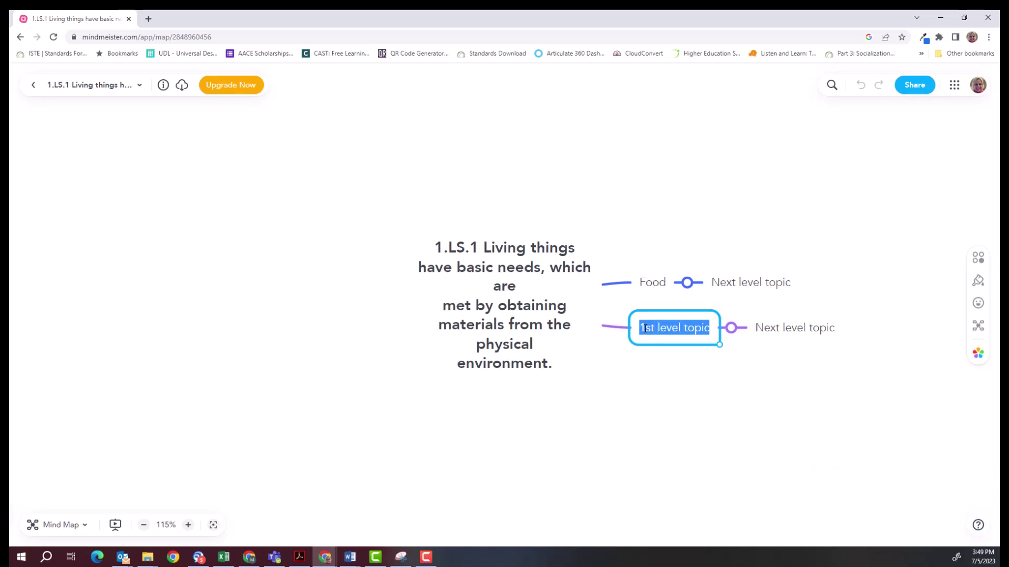
{"action": "type", "text": "Shelter"}
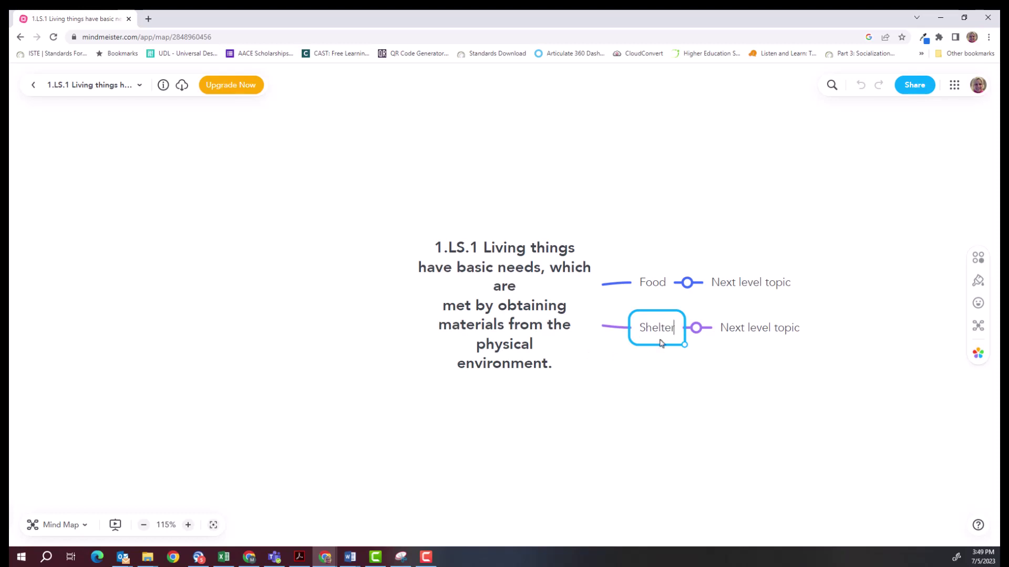
Add Water and Air as new sibling branches below Shelter.
{"action": "key", "text": "Return"}
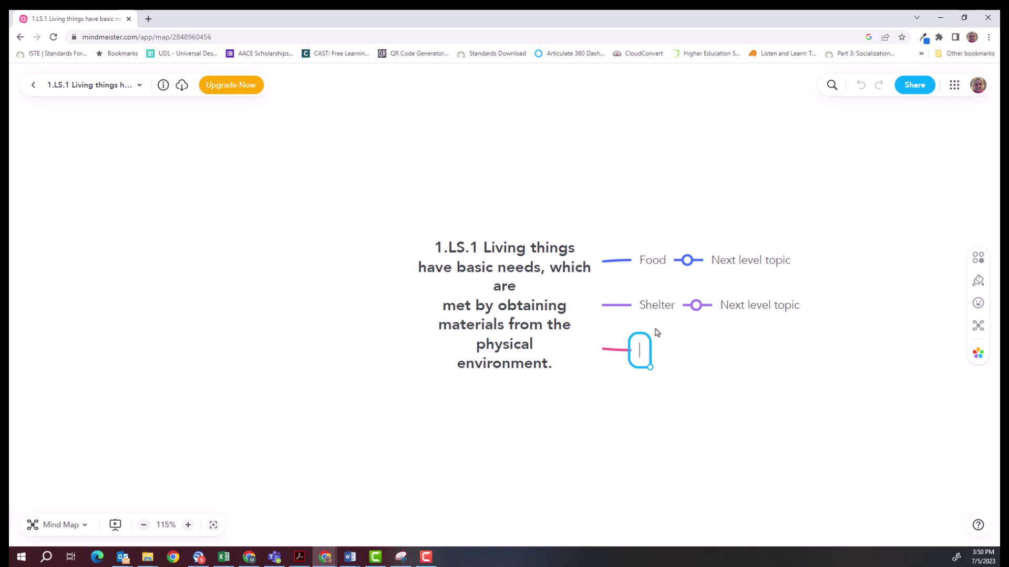
{"action": "type", "text": "Water"}
{"action": "key", "text": "Return"}
{"action": "key", "text": "Return"}
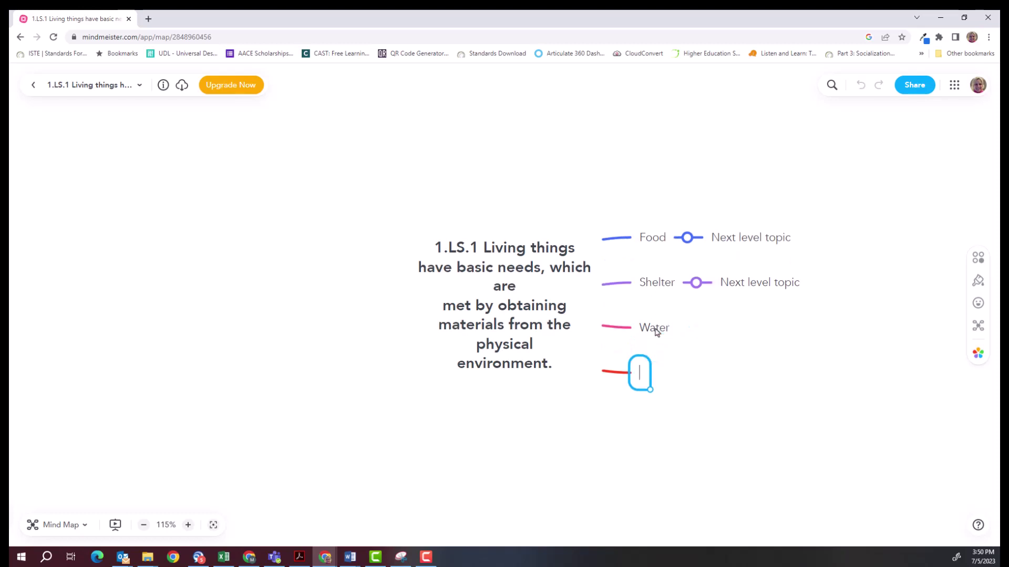
{"action": "type", "text": "Air"}
Clear the placeholder text from Food's next level topic, leaving it blank.
{"action": "left_click", "coordinate": [734, 239]}
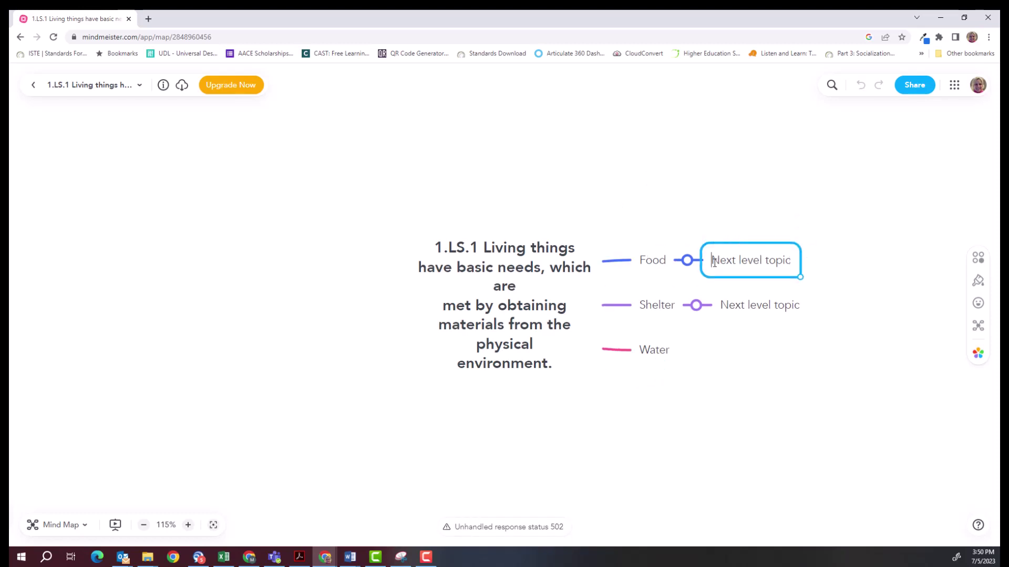
{"action": "left_click_drag", "start_coordinate": [711, 260], "coordinate": [794, 267]}
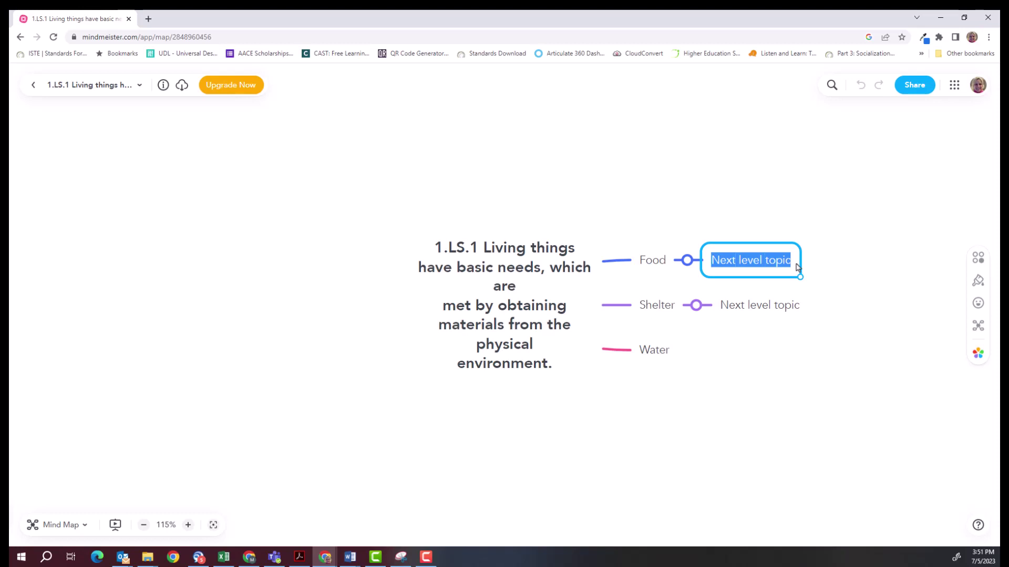
{"action": "type", "text": "C"}
{"action": "key", "text": "BackSpace"}
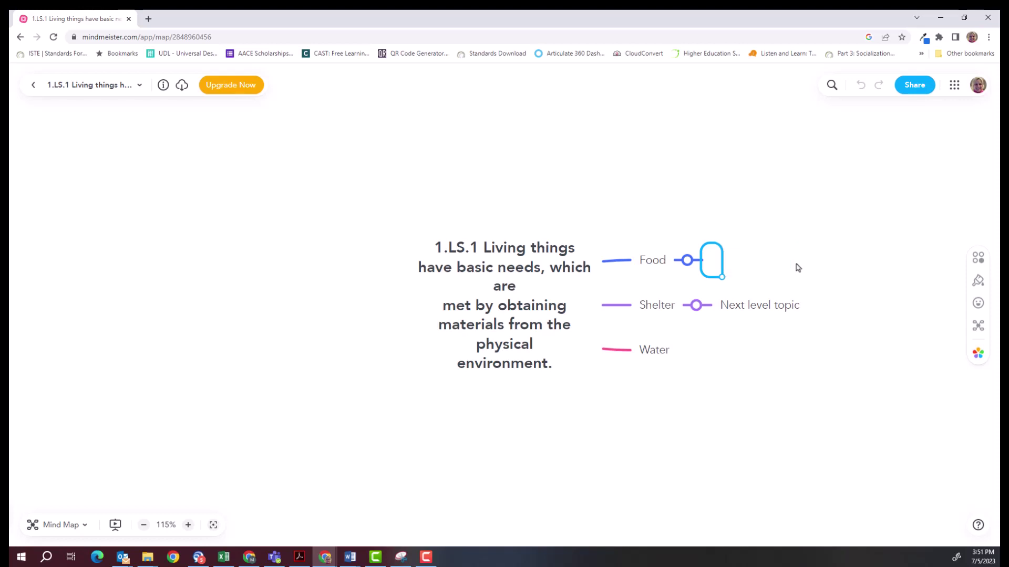
Replace Shelter's placeholder subtopic with 'Create a shelter for an animal based on its physical environment.'.
{"action": "left_click", "coordinate": [751, 307]}
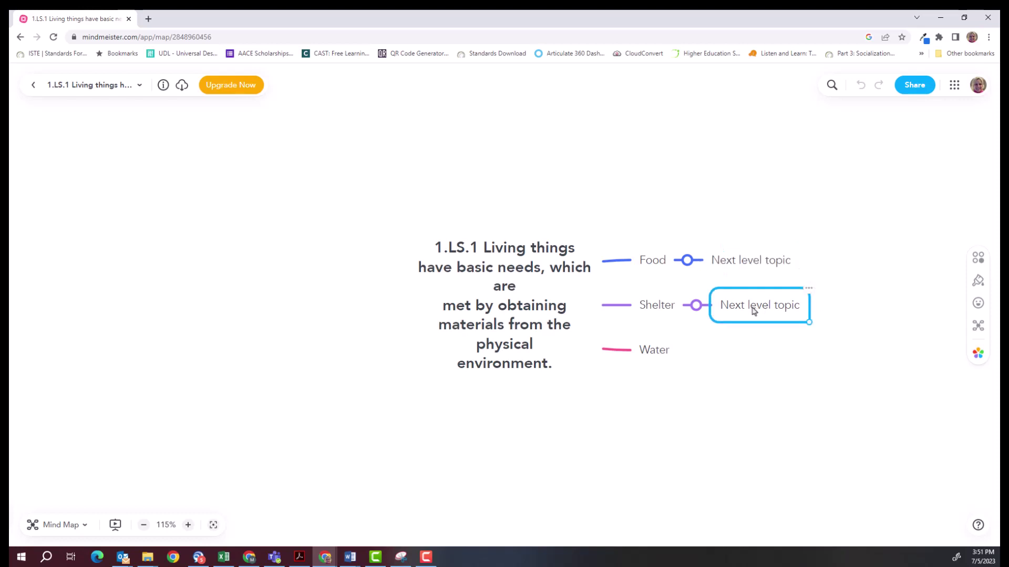
{"action": "double_click", "coordinate": [750, 309]}
{"action": "triple_click", "coordinate": [750, 311]}
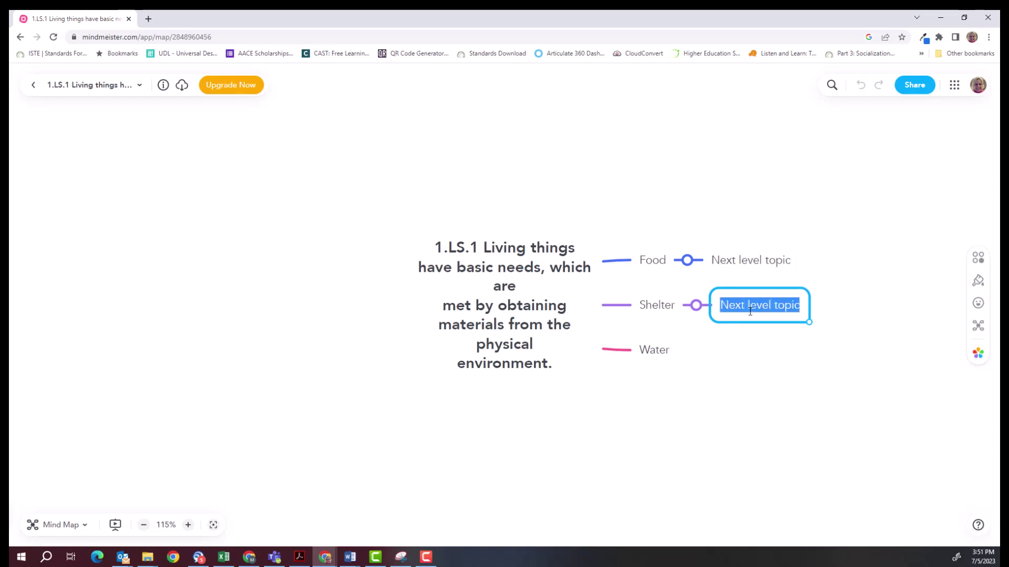
{"action": "type", "text": "Create"}
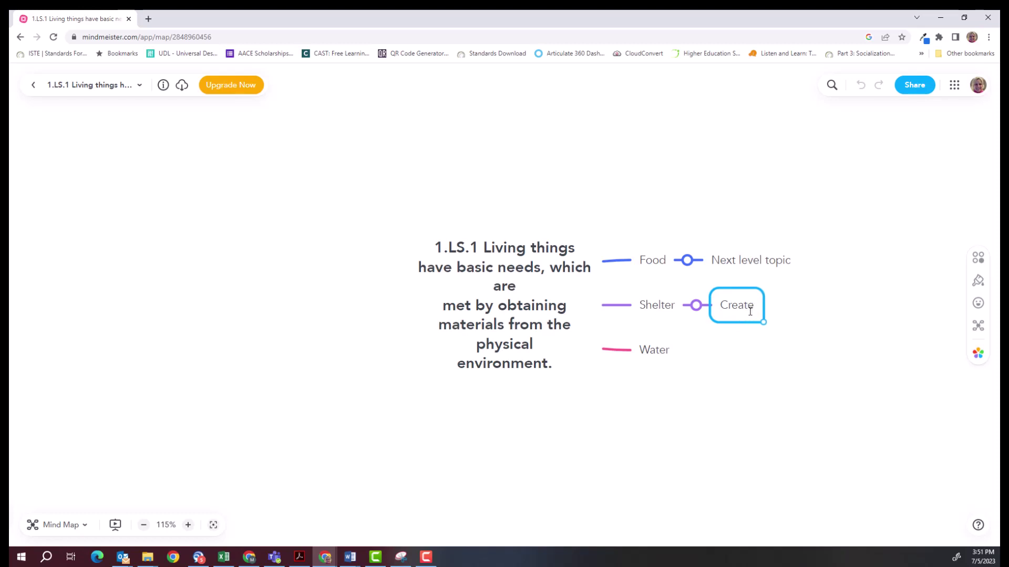
{"action": "type", "text": " a shelter for"}
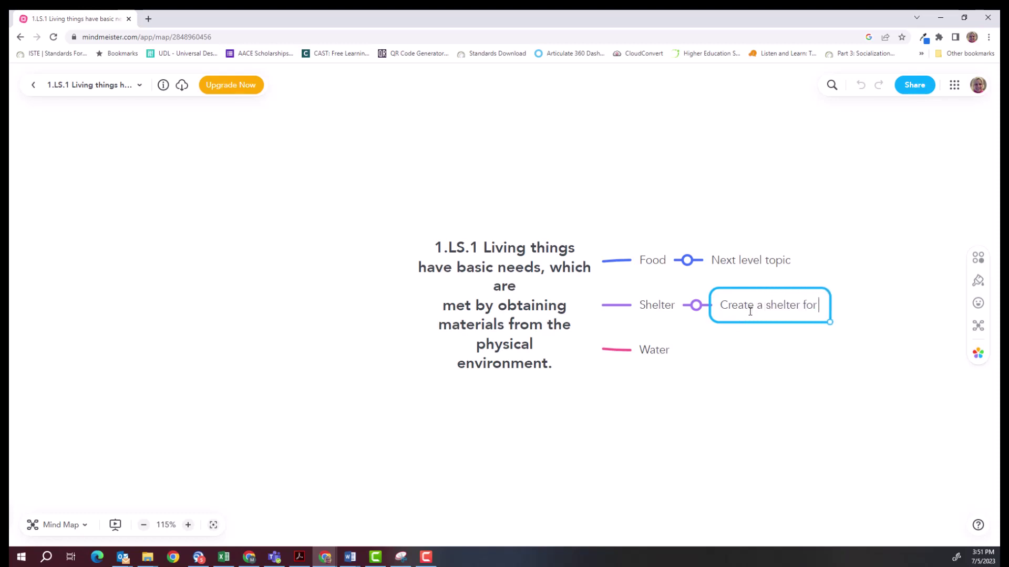
{"action": "type", "text": " an animal base"}
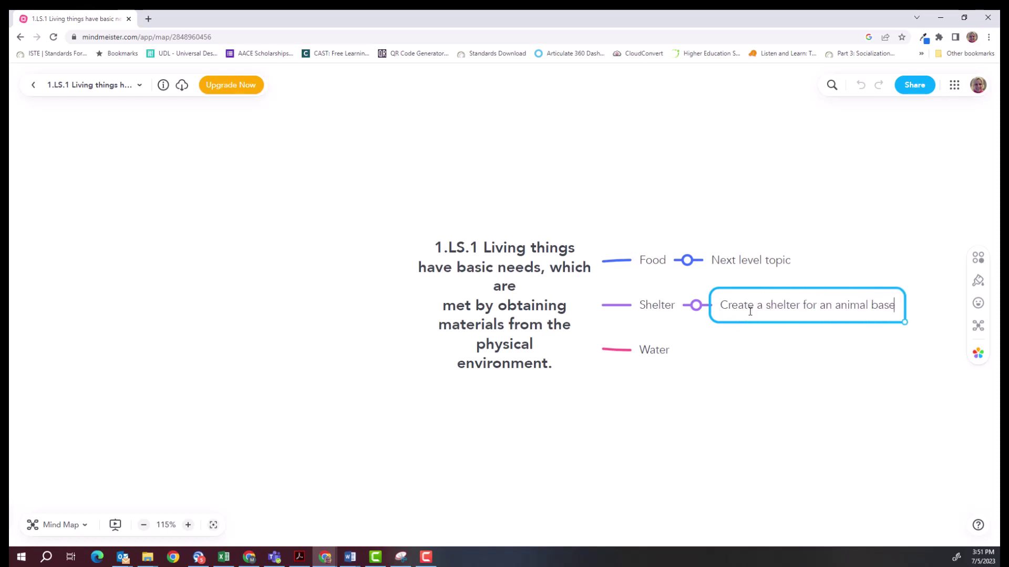
{"action": "type", "text": "d on its phy"}
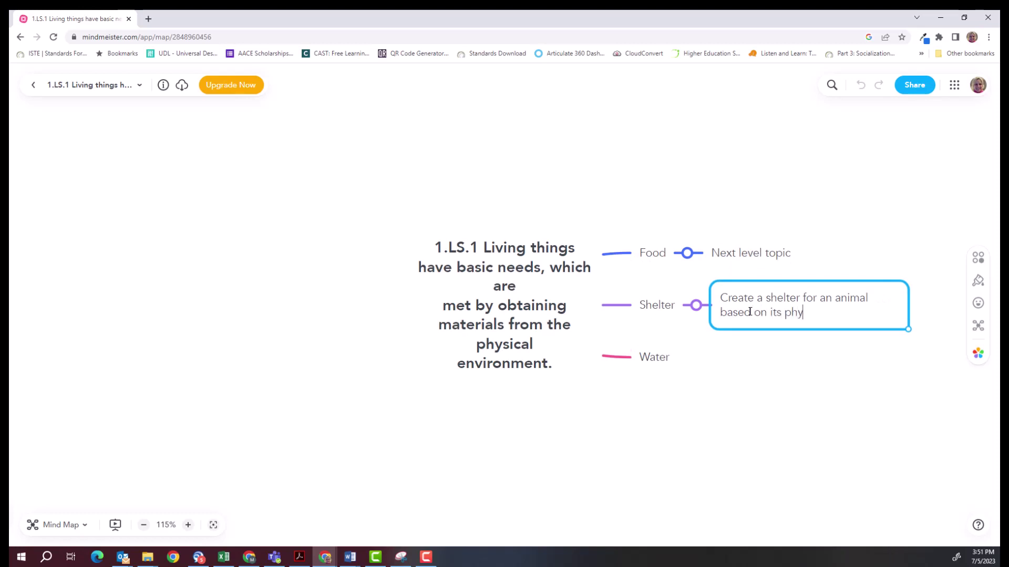
{"action": "type", "text": "sical environment."}
{"action": "left_click", "coordinate": [754, 255]}
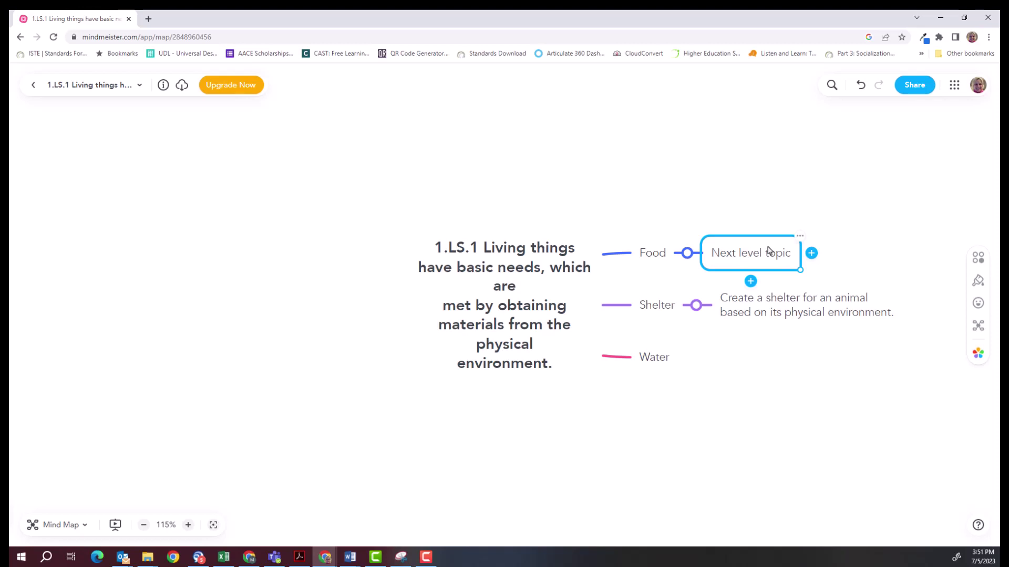
{"action": "left_click", "coordinate": [792, 424]}
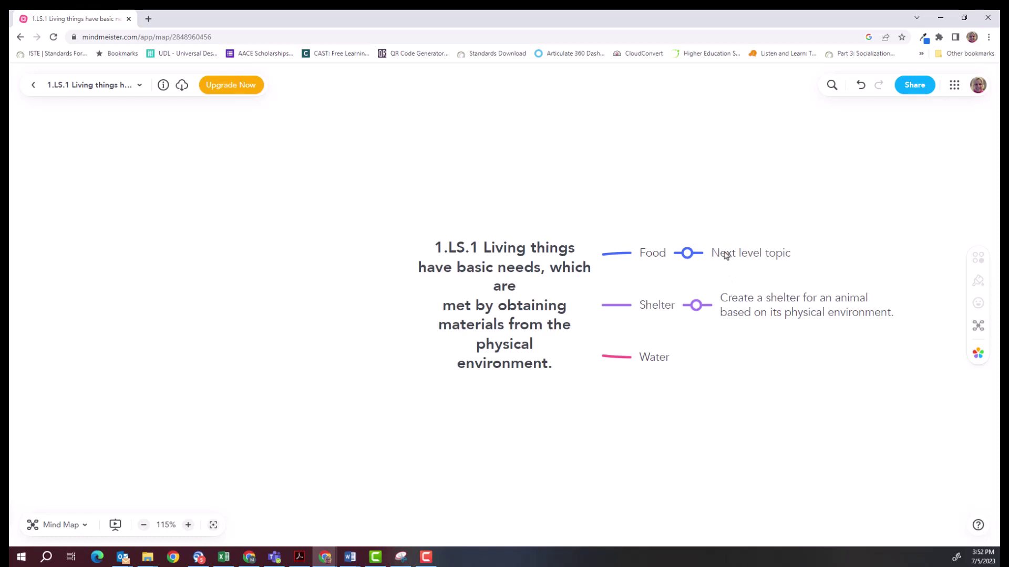
{"action": "left_click", "coordinate": [726, 255]}
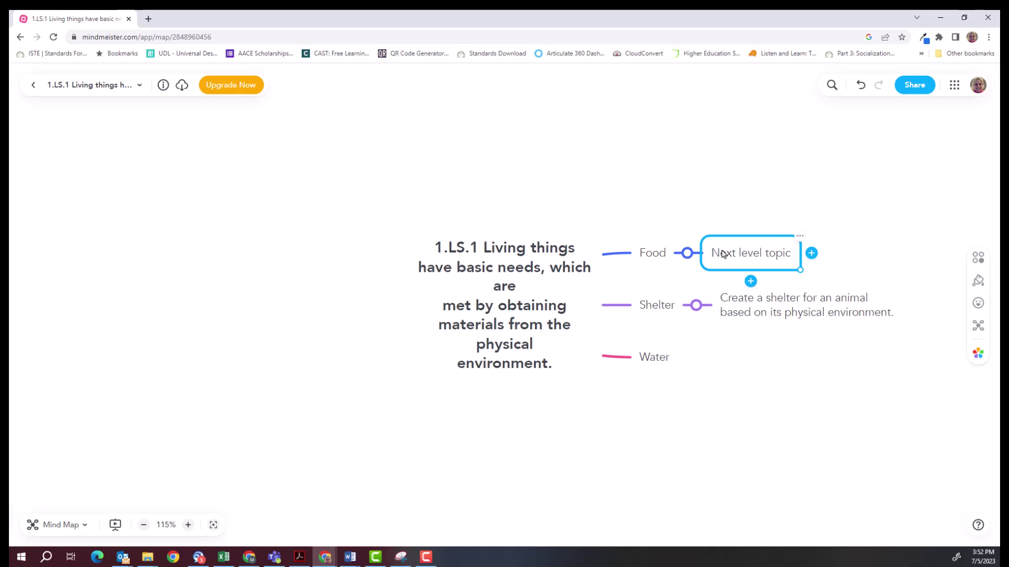
Delete Food's placeholder subtopic and add a trial subtopic named 'test' under Food.
{"action": "key", "text": "Delete"}
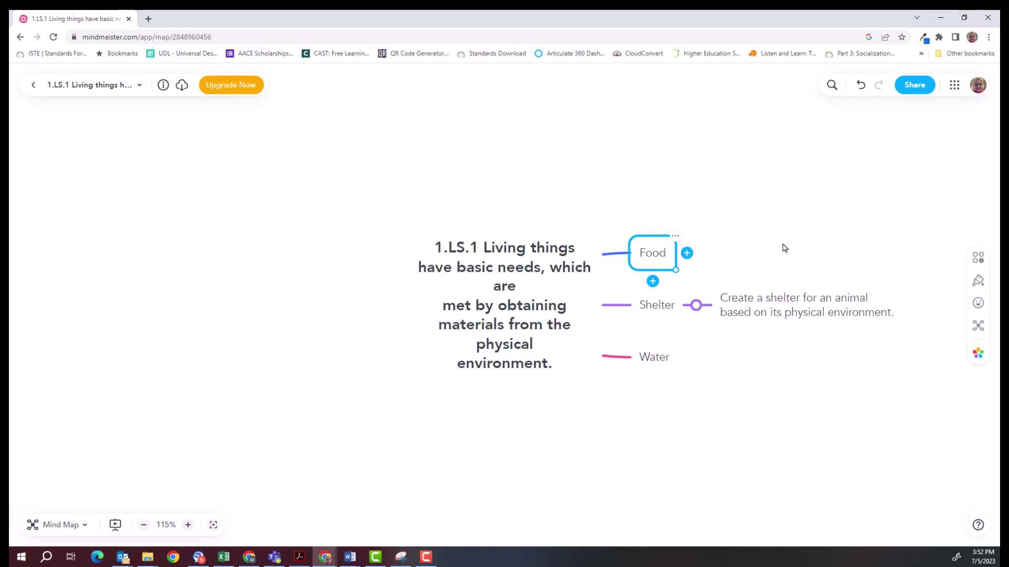
{"action": "left_click", "coordinate": [649, 260]}
{"action": "key", "text": "Tab"}
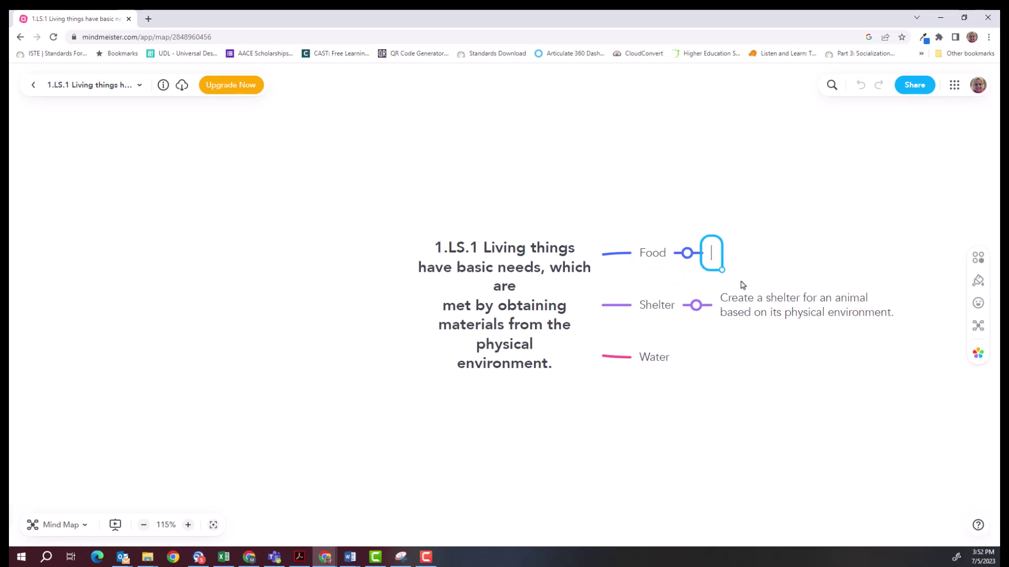
{"action": "type", "text": "test"}
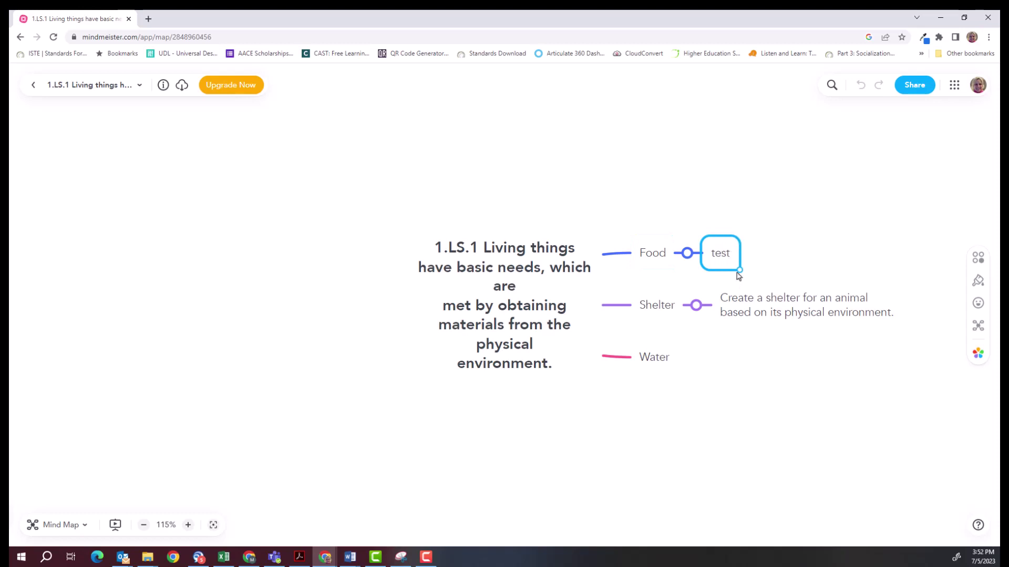
{"action": "key", "text": "Return"}
Delete the 'test' subtopic so Food has no children.
{"action": "left_click", "coordinate": [653, 256]}
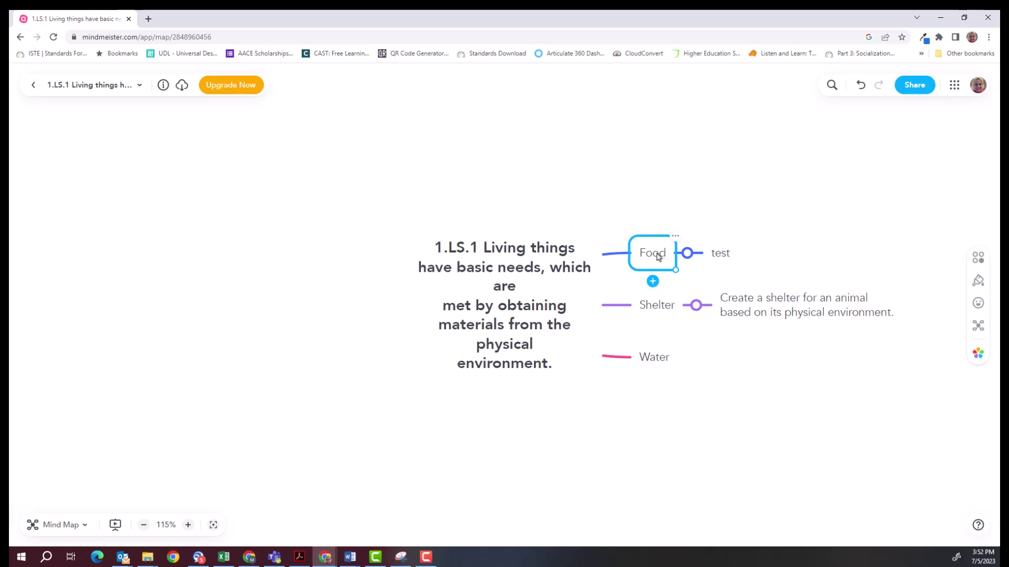
{"action": "left_click", "coordinate": [718, 256]}
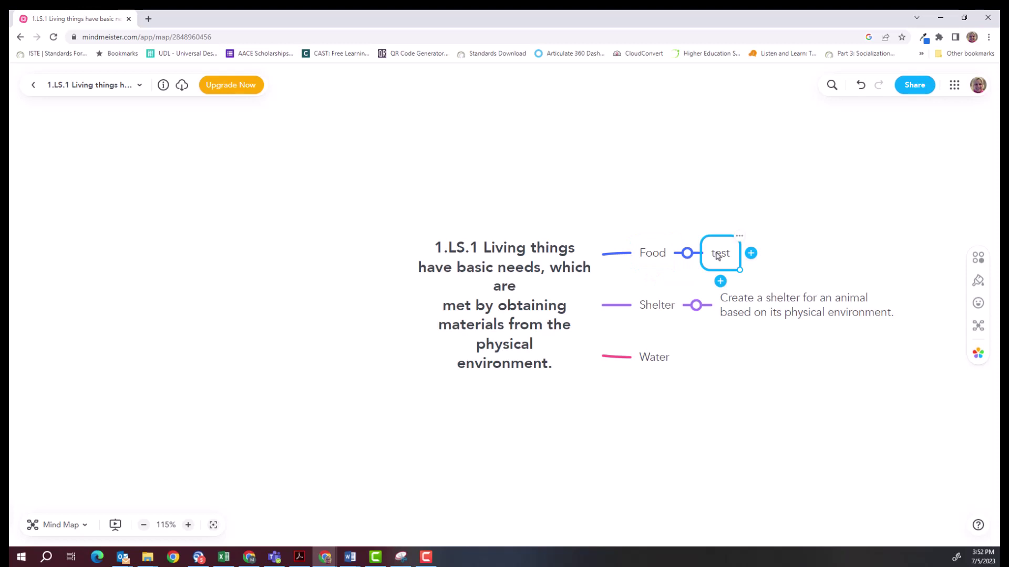
{"action": "key", "text": "Delete"}
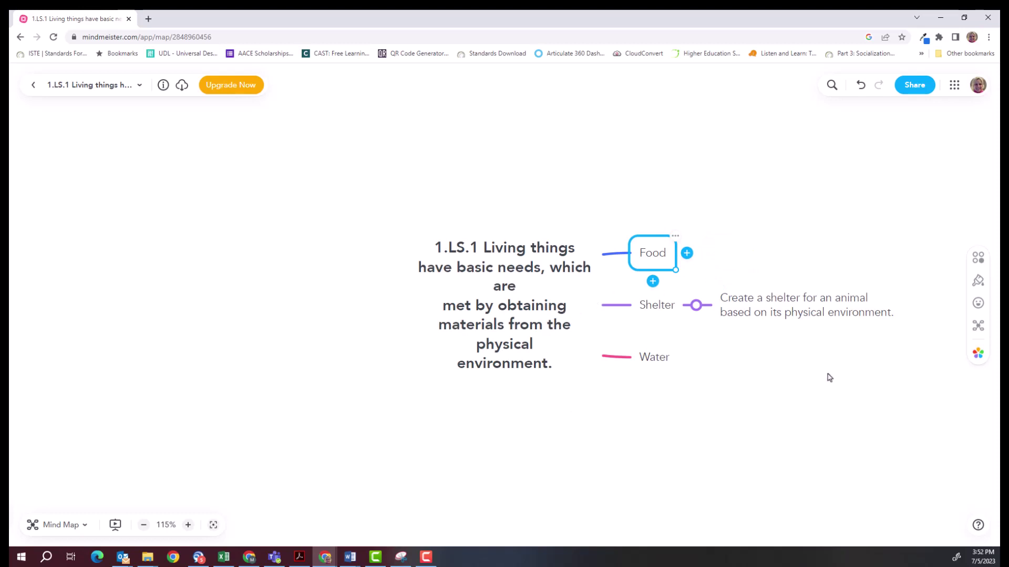
Add Air as a new main topic directly below Water.
{"action": "left_click_drag", "start_coordinate": [827, 373], "coordinate": [439, 344]}
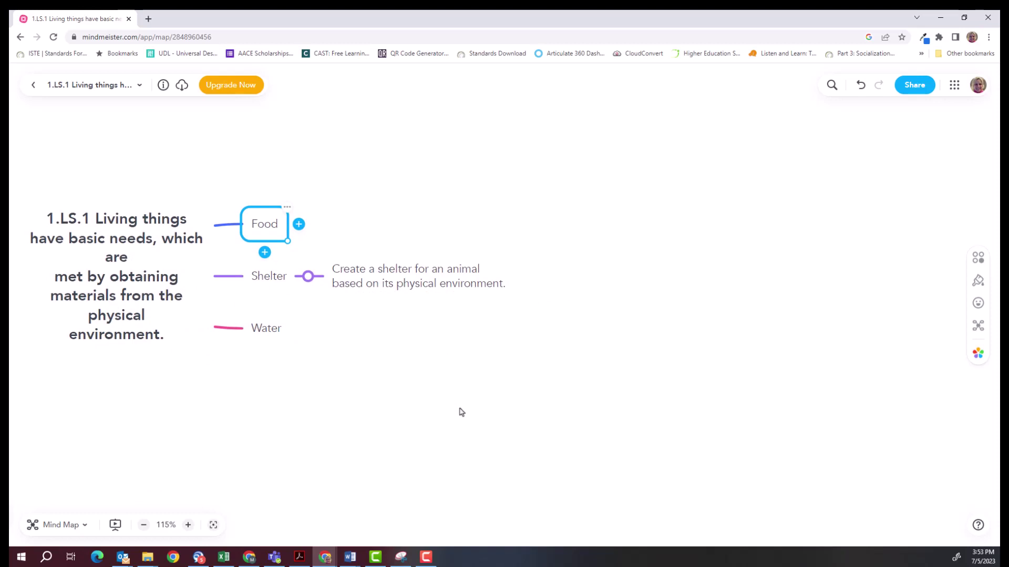
{"action": "mouse_move", "coordinate": [414, 407]}
{"action": "left_mouse_down"}
{"action": "mouse_move", "coordinate": [500, 408]}
{"action": "mouse_move", "coordinate": [400, 405]}
{"action": "mouse_move", "coordinate": [418, 401]}
{"action": "left_mouse_up"}
{"action": "left_click", "coordinate": [417, 402]}
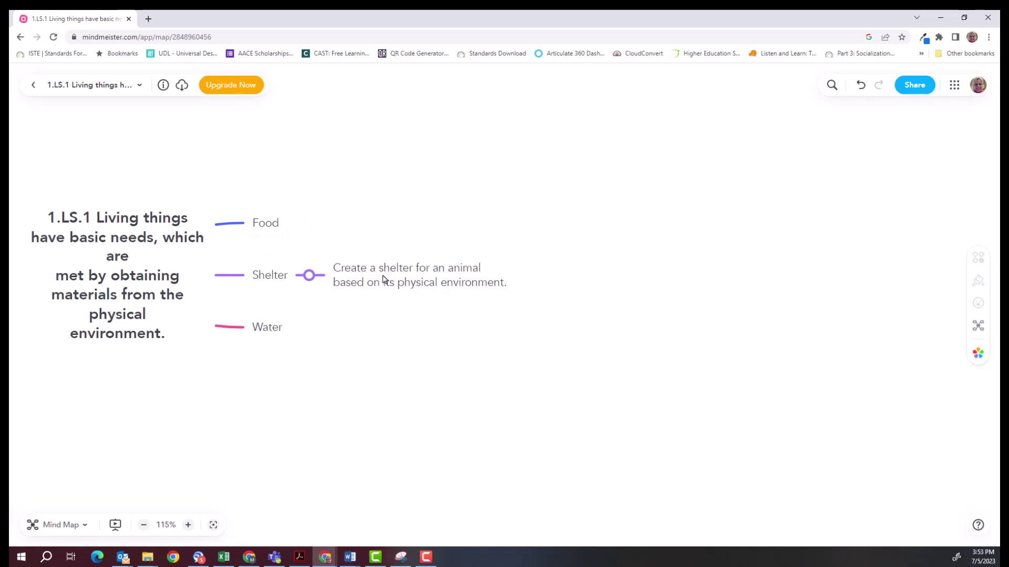
{"action": "left_click", "coordinate": [257, 333]}
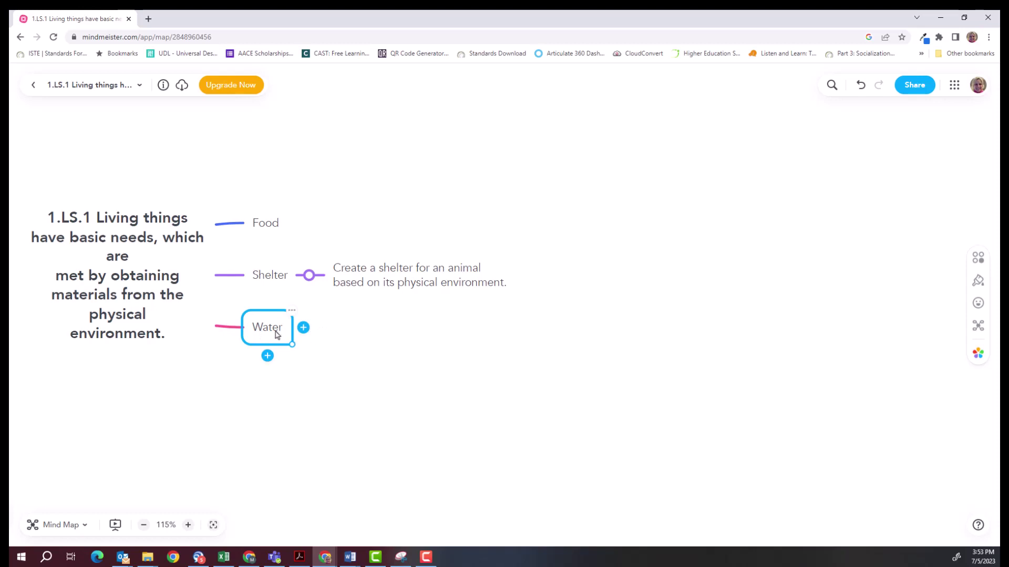
{"action": "key", "text": "Return"}
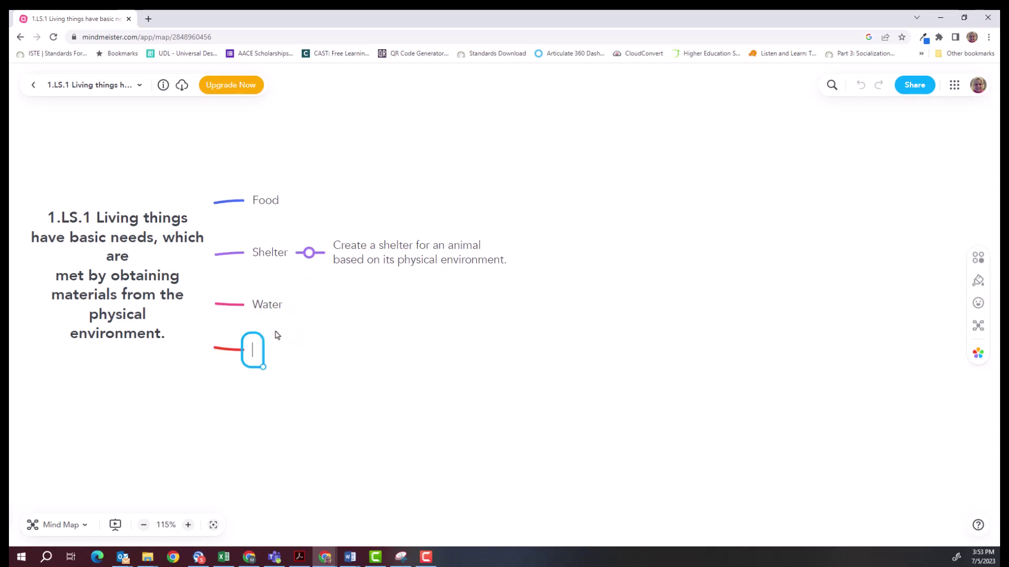
{"action": "type", "text": "Air"}
{"action": "left_click", "coordinate": [382, 245]}
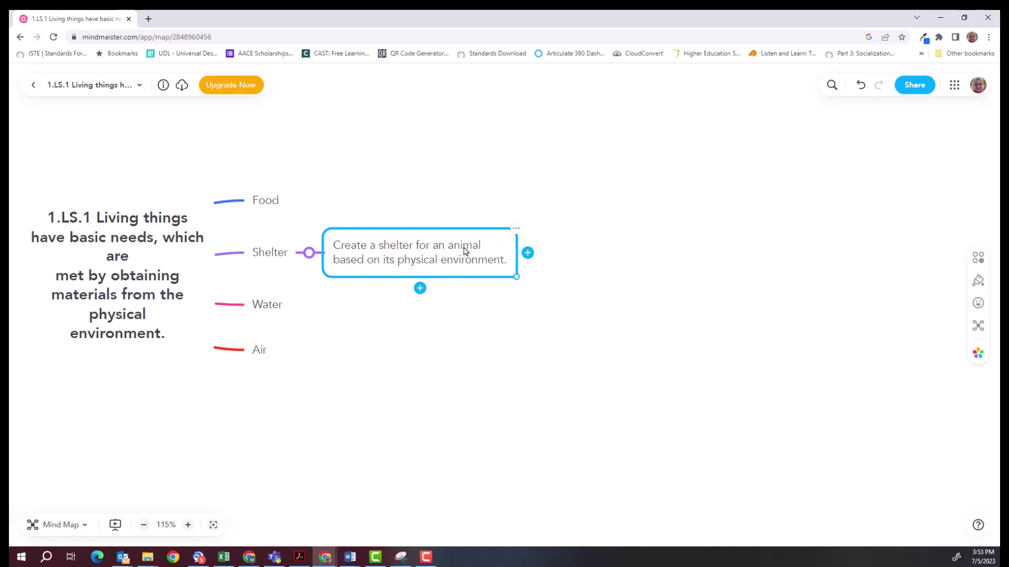
Attach a blank note to the 'Create a shelter…' subtopic under Shelter.
{"action": "double_click", "coordinate": [380, 259]}
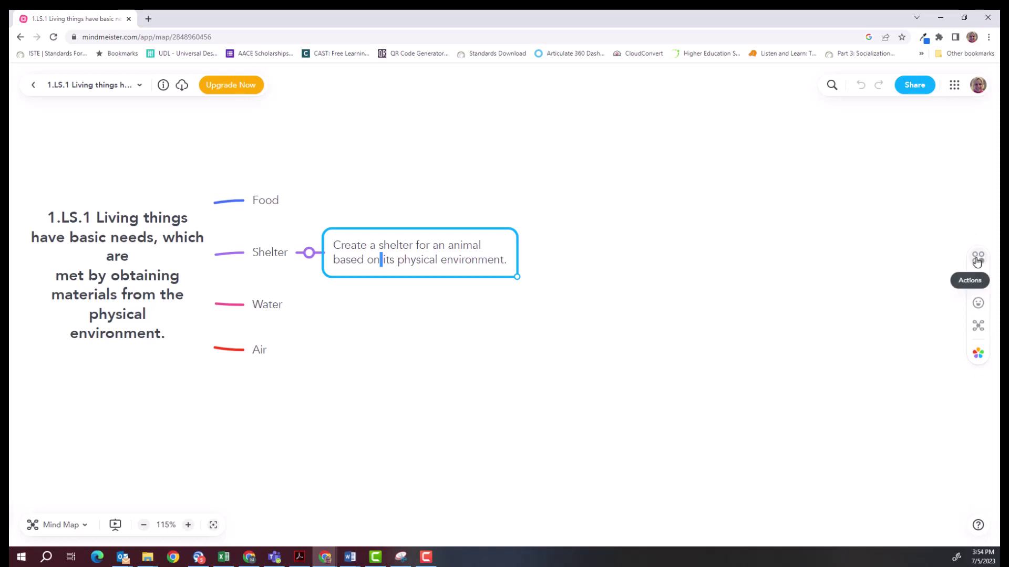
{"action": "left_click", "coordinate": [977, 261]}
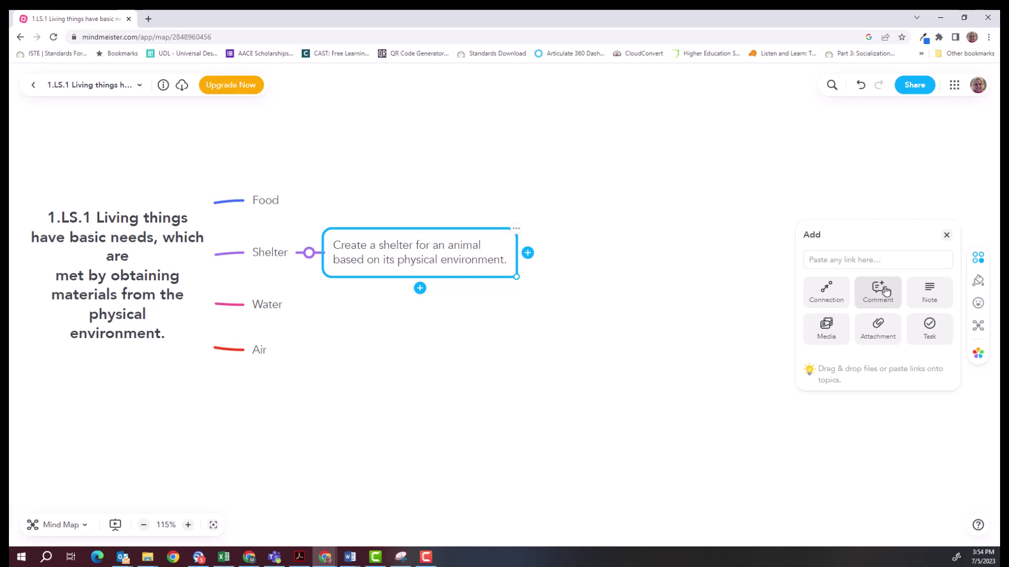
{"action": "left_click", "coordinate": [928, 297]}
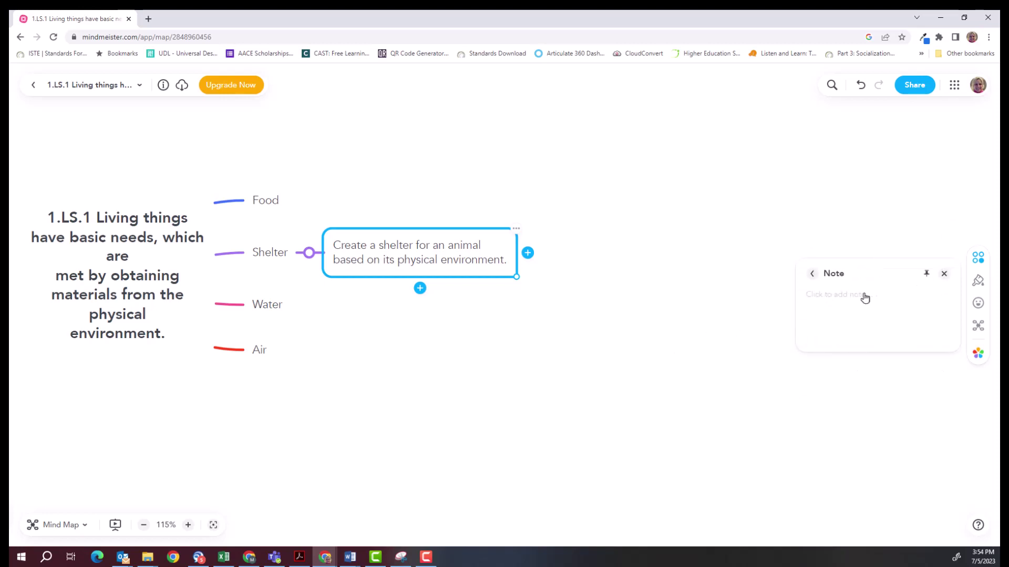
Write the note 'Student could use digital technology or arts and crafts to complete this objective', then zoom in.
{"action": "left_click", "coordinate": [827, 296]}
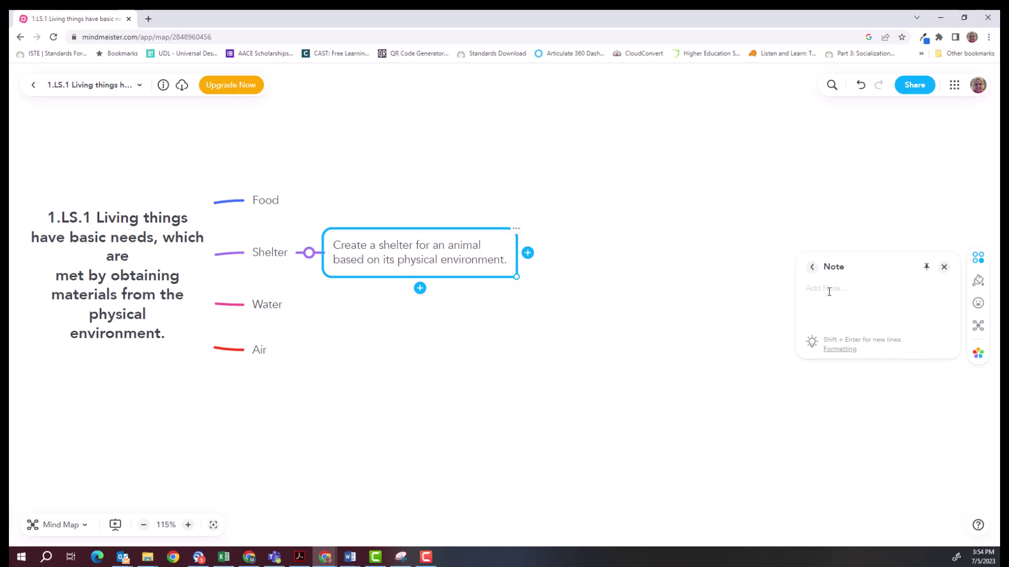
{"action": "type", "text": "Student could use digital technology or"}
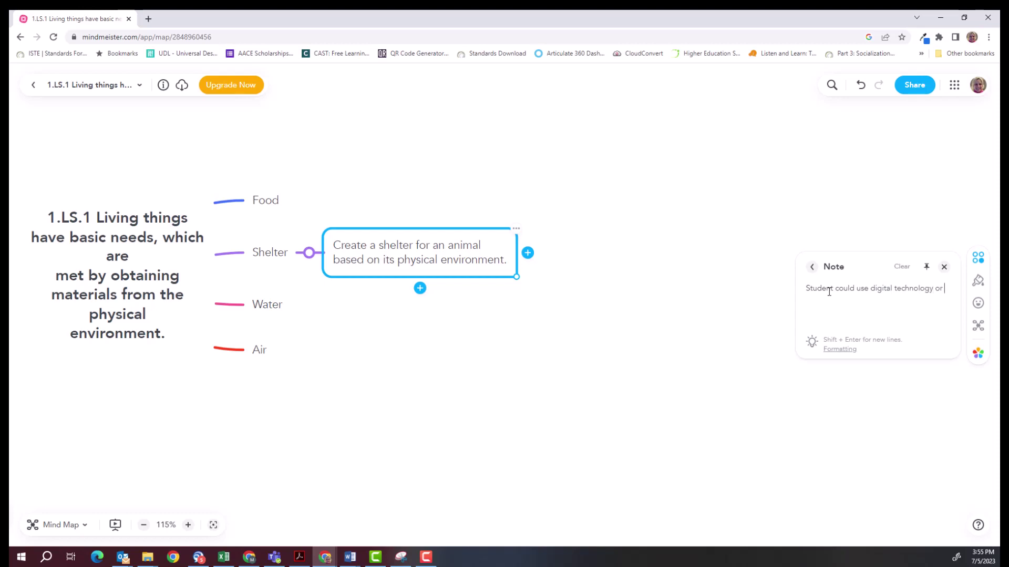
{"action": "type", "text": " arts and crafts to complete this objective."}
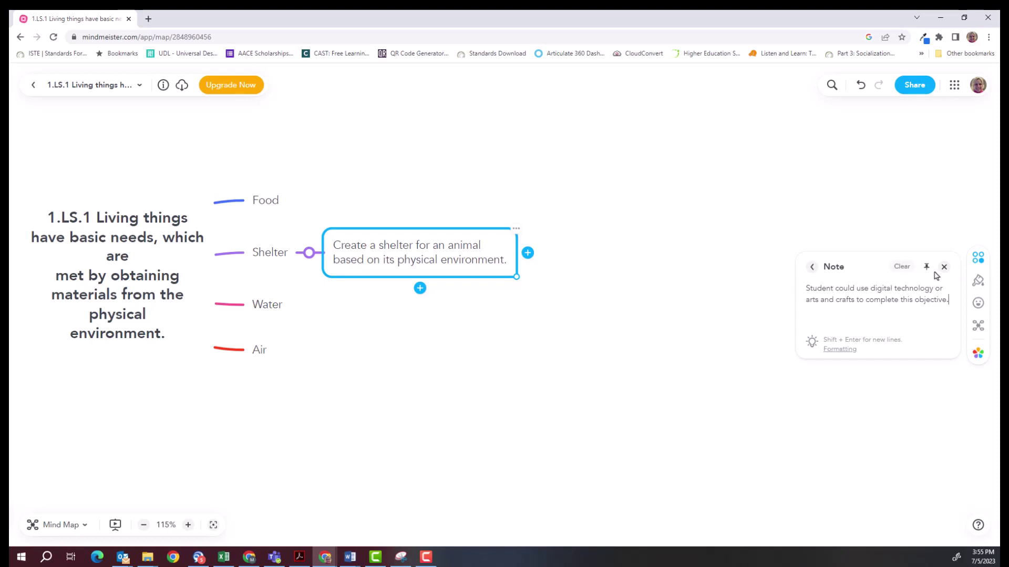
{"action": "left_click", "coordinate": [946, 268]}
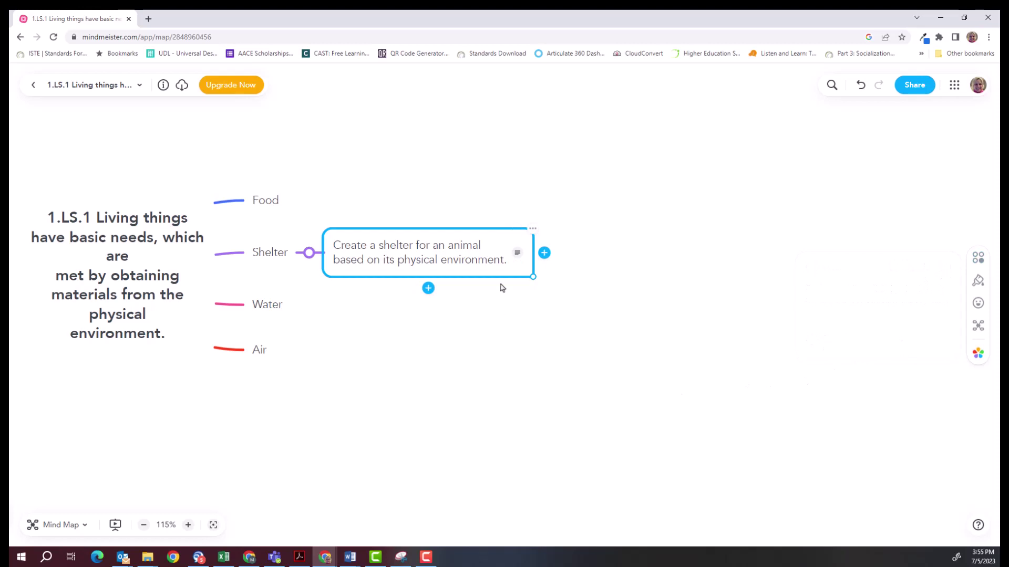
{"action": "left_click", "coordinate": [188, 525]}
{"action": "left_click", "coordinate": [188, 525]}
Show the shelter objective's arts-and-crafts note, dock it at the side, then return it beneath the topic.
{"action": "left_click", "coordinate": [188, 526]}
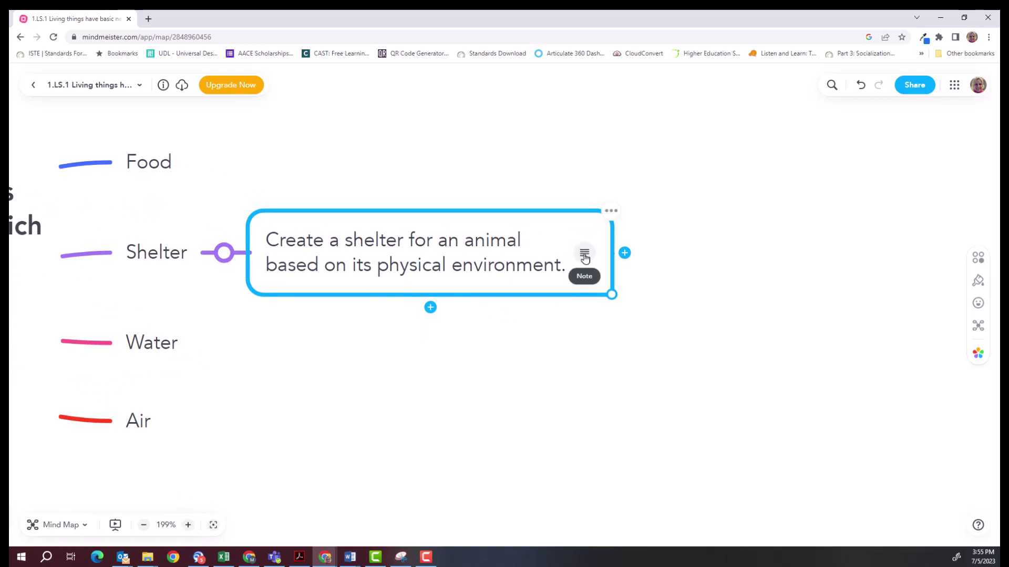
{"action": "left_click", "coordinate": [584, 256]}
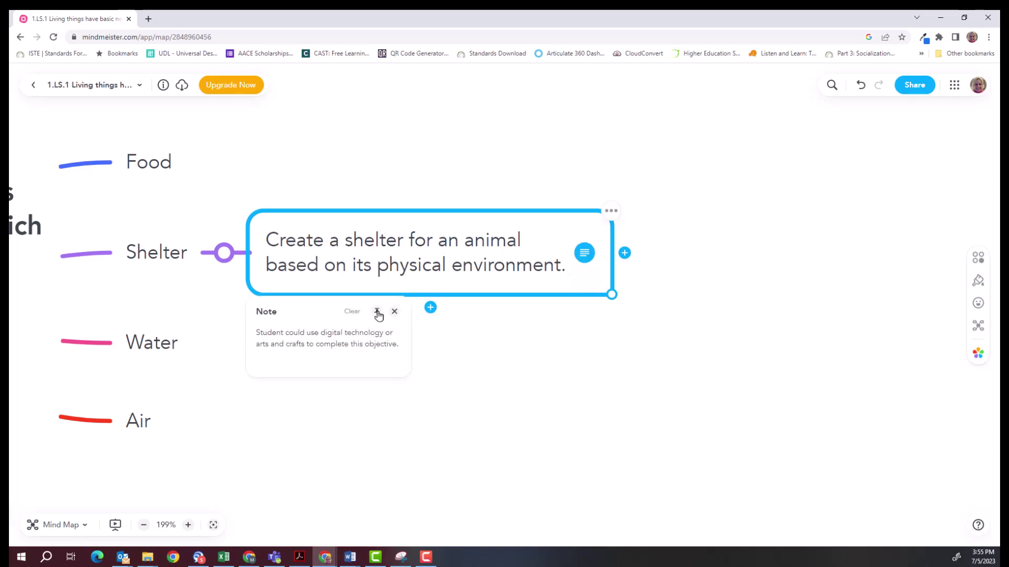
{"action": "left_click", "coordinate": [395, 311]}
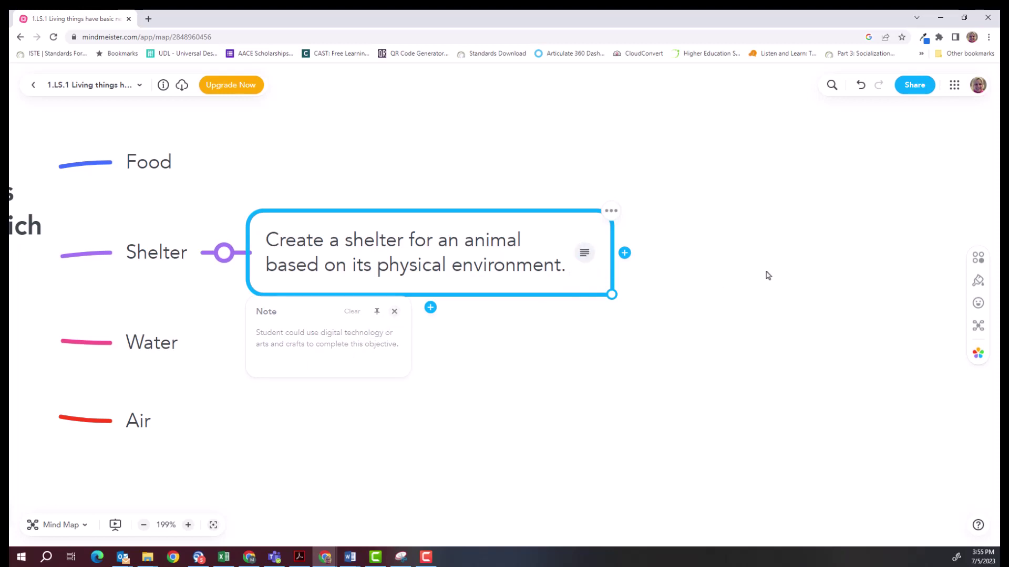
{"action": "left_click", "coordinate": [585, 253]}
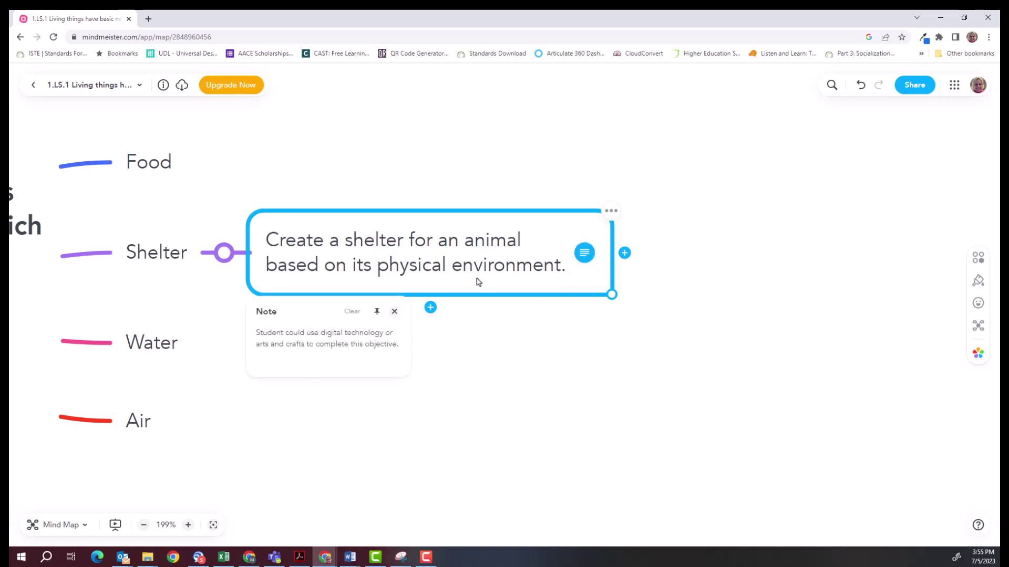
{"action": "left_click", "coordinate": [377, 312]}
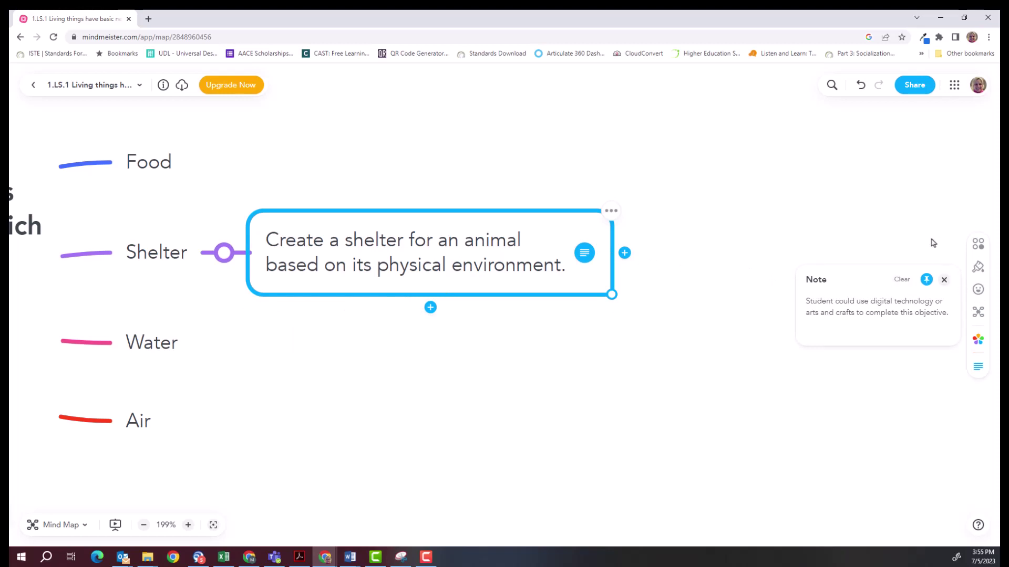
{"action": "left_click", "coordinate": [925, 284]}
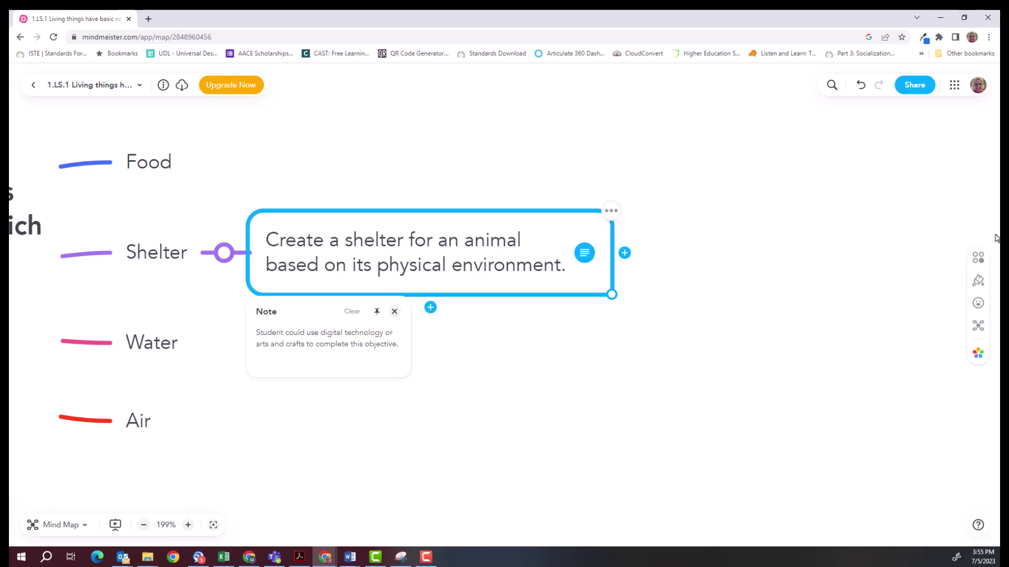
Post a sunglasses-emoji comment on the shelter objective and open its comment thread beneath the topic.
{"action": "left_click", "coordinate": [977, 258]}
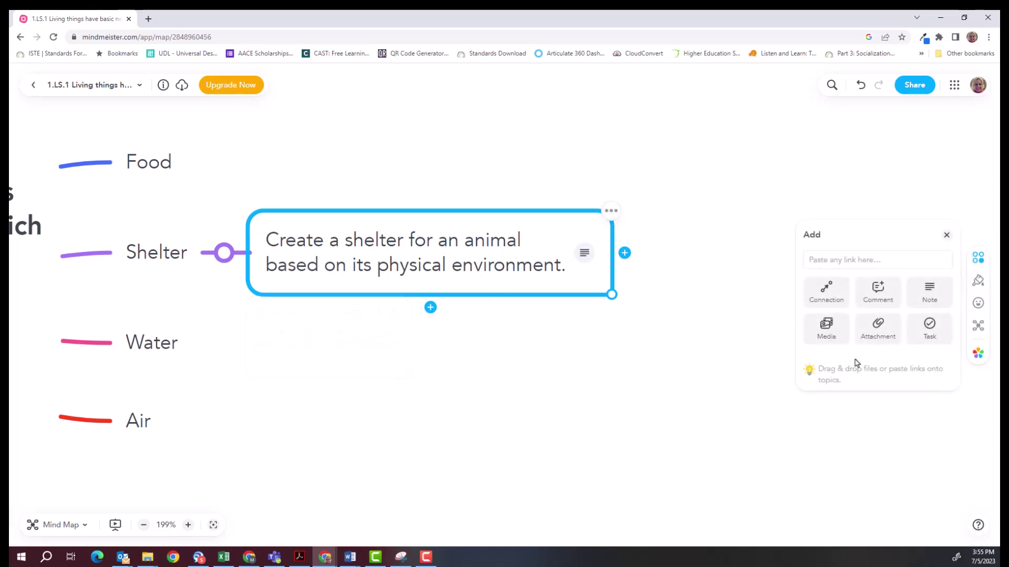
{"action": "left_click", "coordinate": [881, 300]}
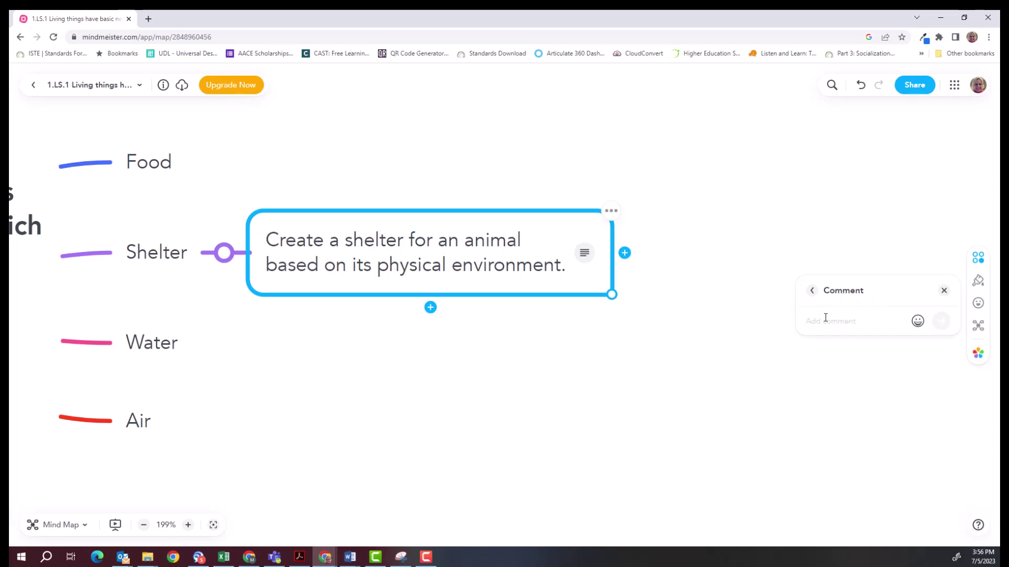
{"action": "left_click", "coordinate": [916, 322]}
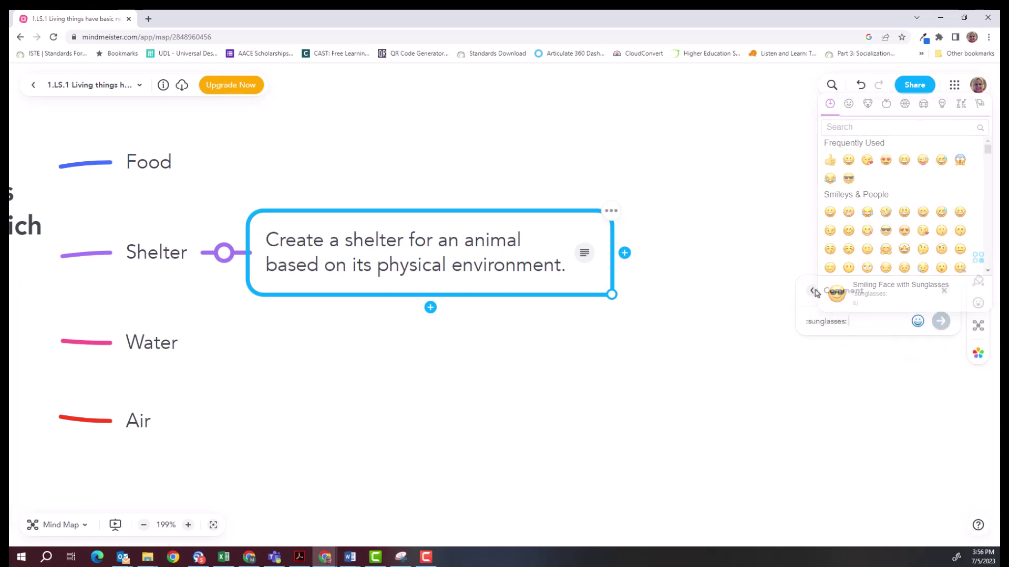
{"action": "left_click", "coordinate": [886, 232]}
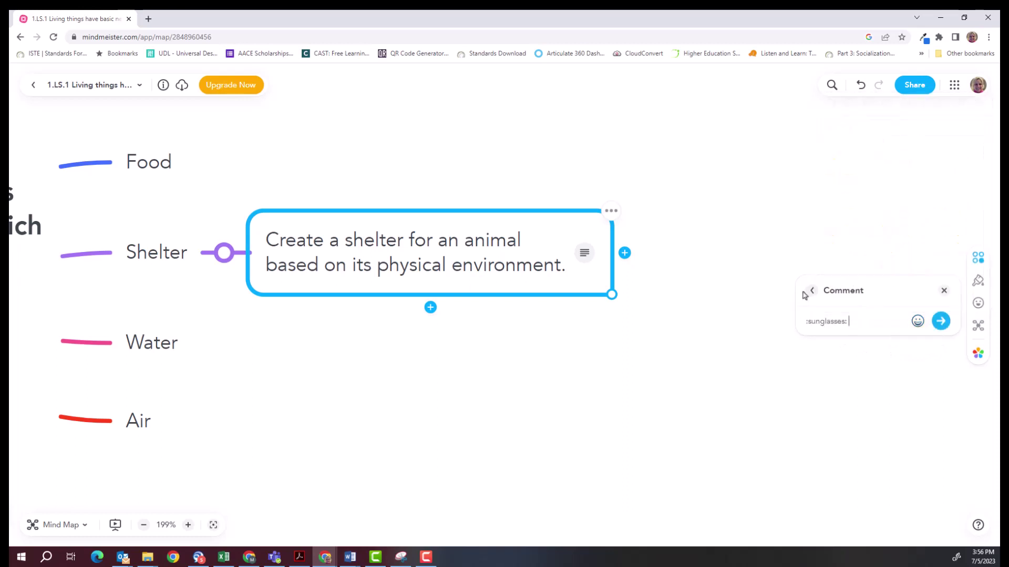
{"action": "left_click", "coordinate": [940, 321]}
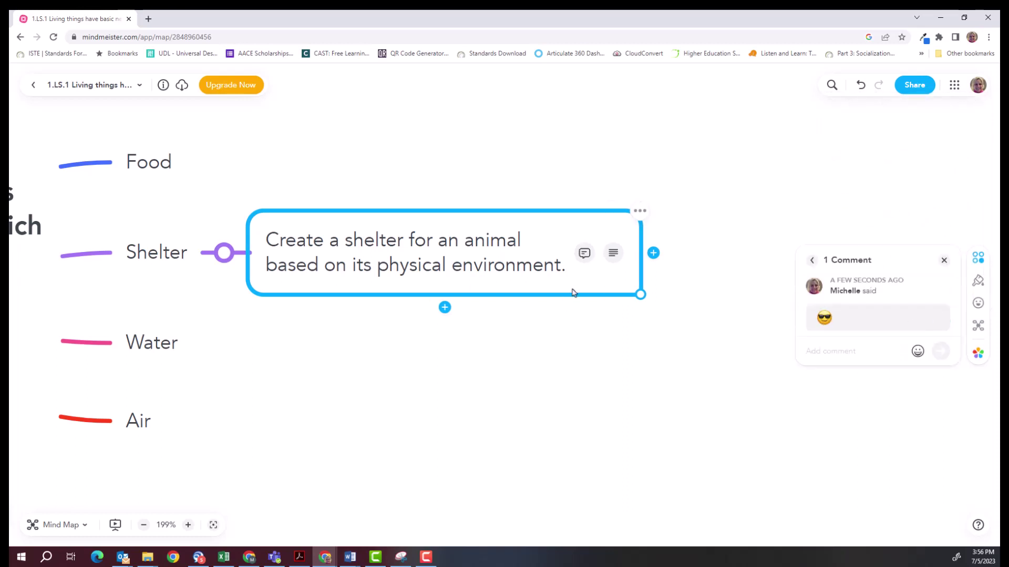
{"action": "left_click", "coordinate": [584, 255]}
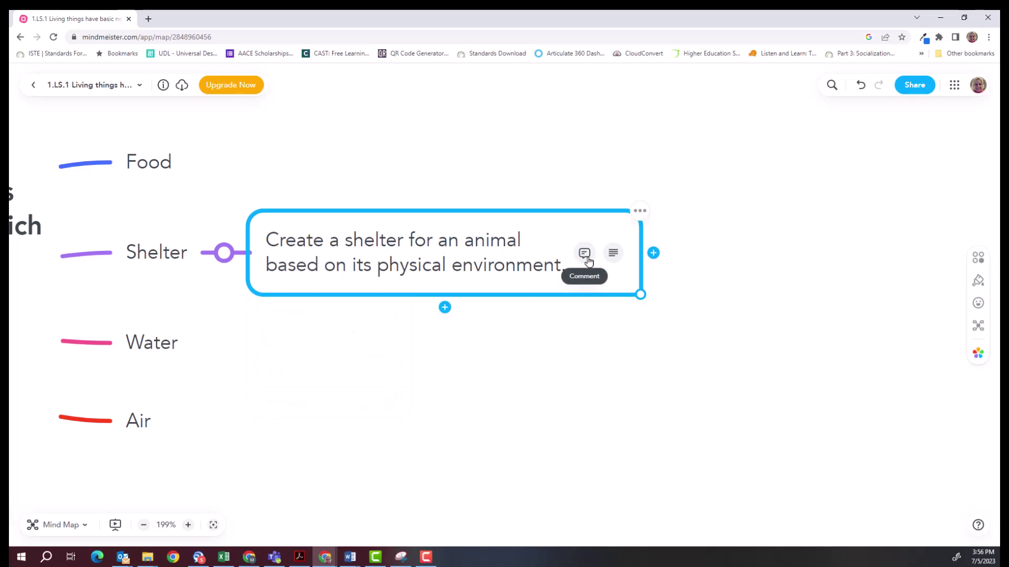
{"action": "left_click", "coordinate": [587, 257]}
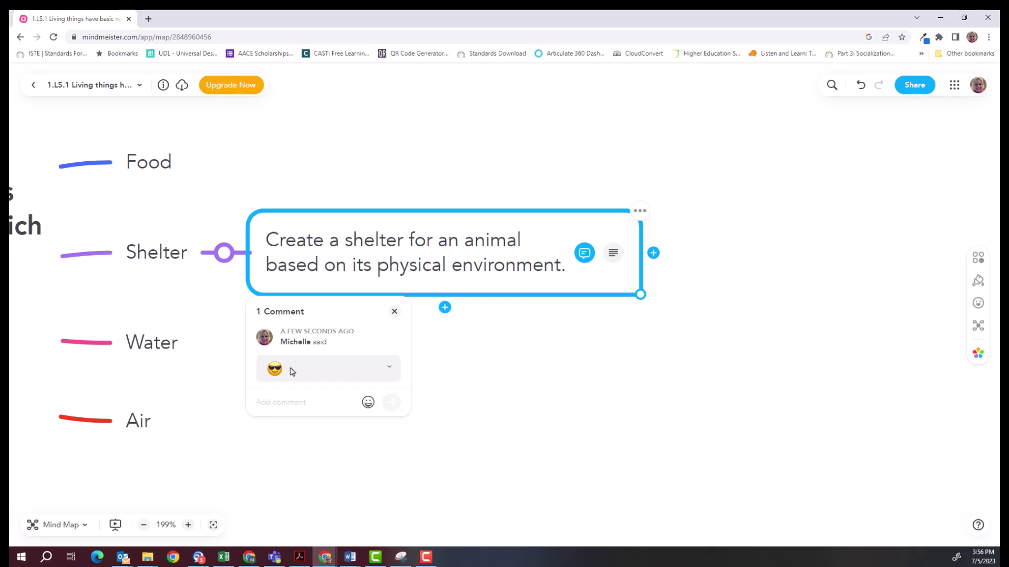
Close the comment thread, dismiss the topic's add options, and exit editing the topic text.
{"action": "left_click", "coordinate": [394, 312]}
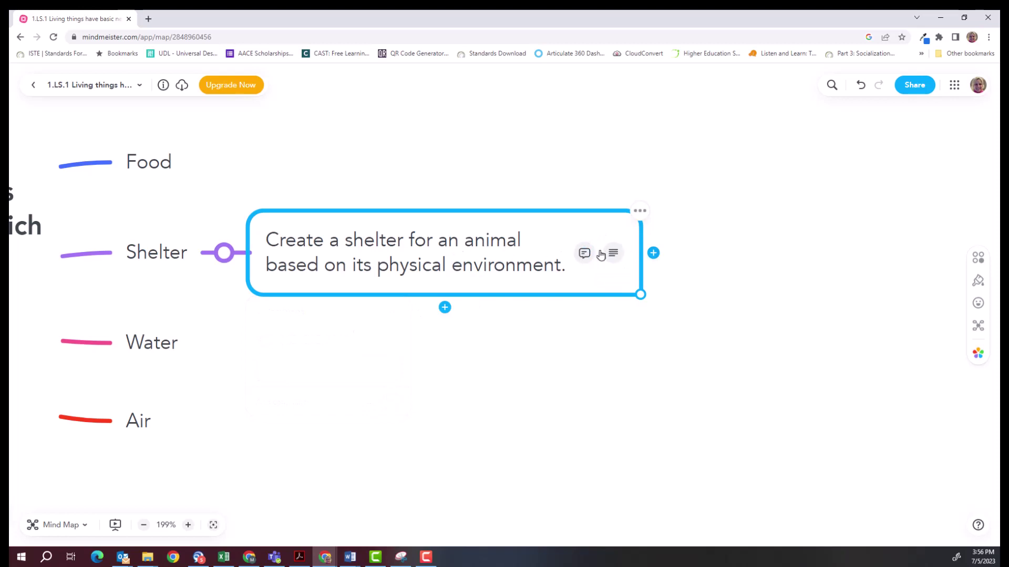
{"action": "left_click", "coordinate": [638, 211]}
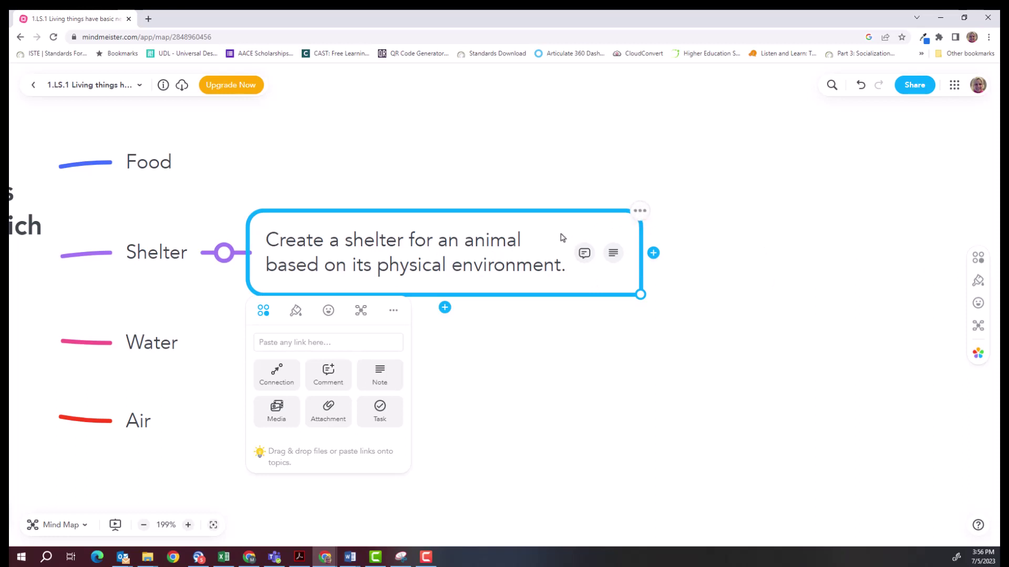
{"action": "left_click", "coordinate": [515, 247]}
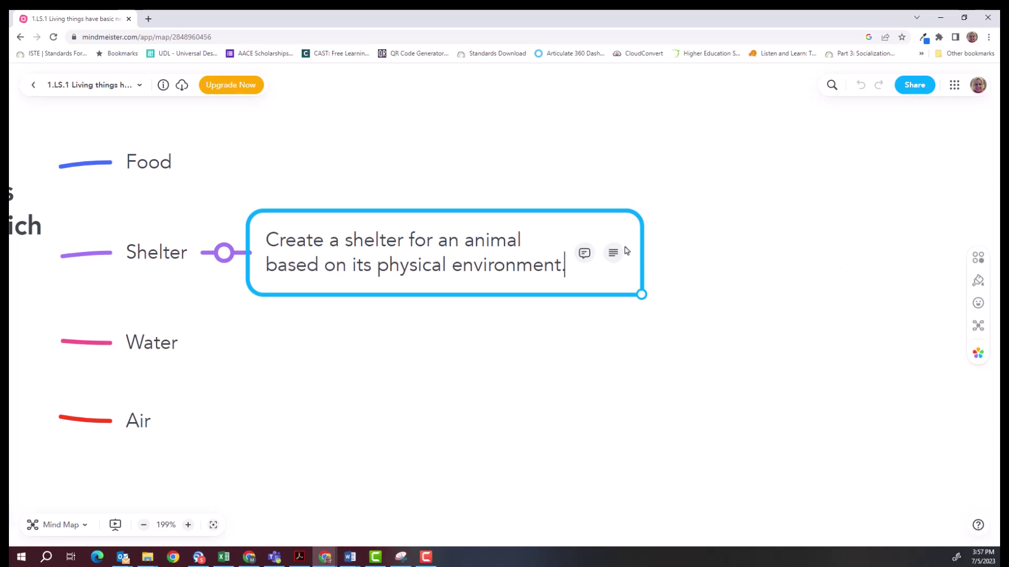
{"action": "key", "text": "Return"}
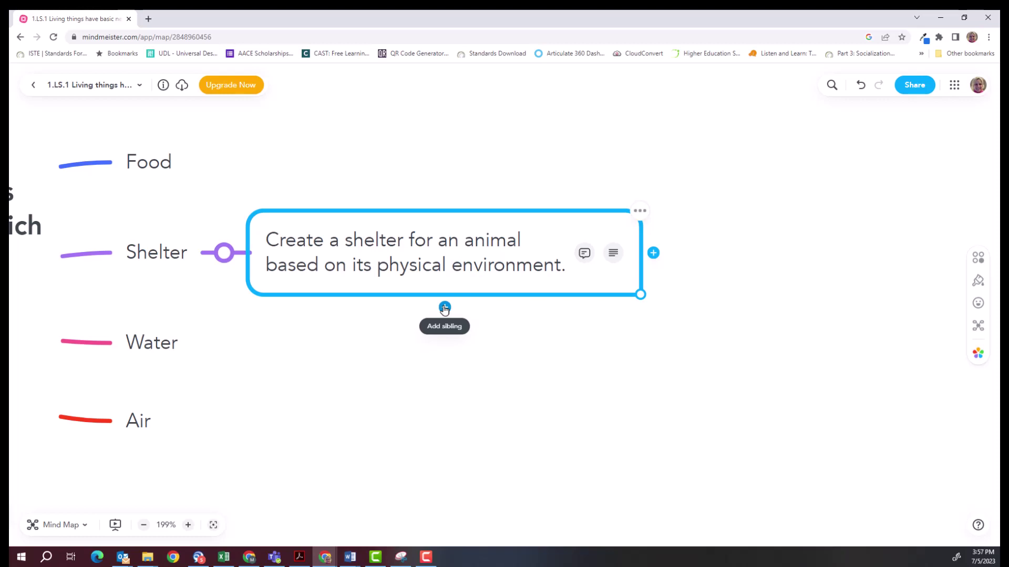
Add a sibling topic 'New objective' below the shelter-building objective.
{"action": "left_click", "coordinate": [445, 308]}
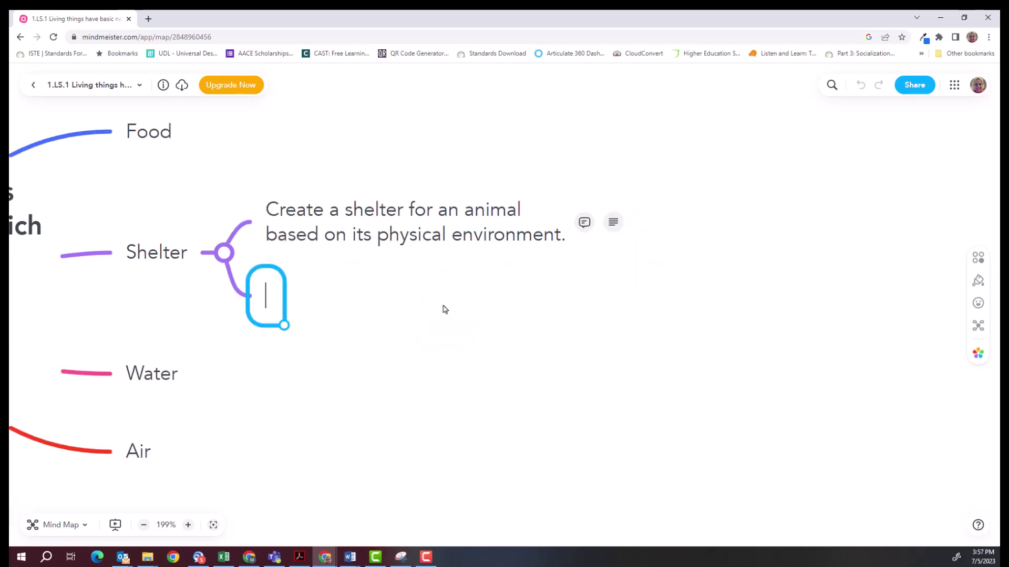
{"action": "type", "text": "New"}
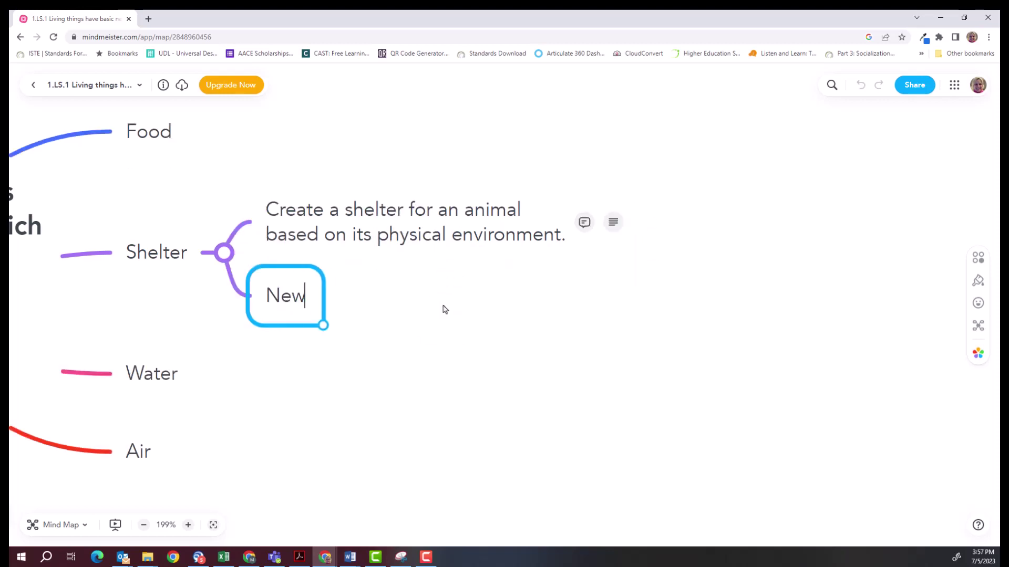
{"action": "type", "text": " objective"}
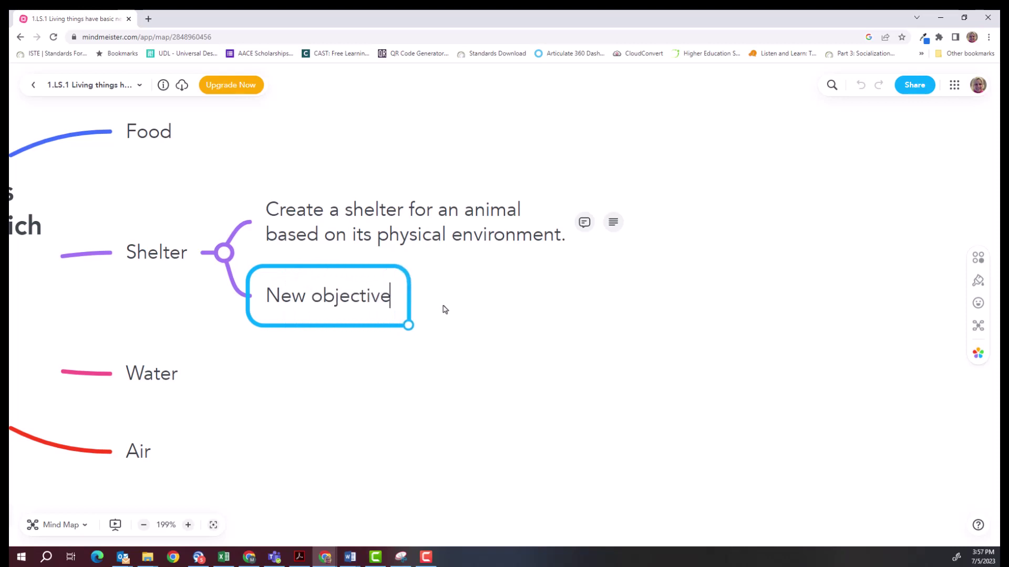
{"action": "left_click", "coordinate": [507, 227]}
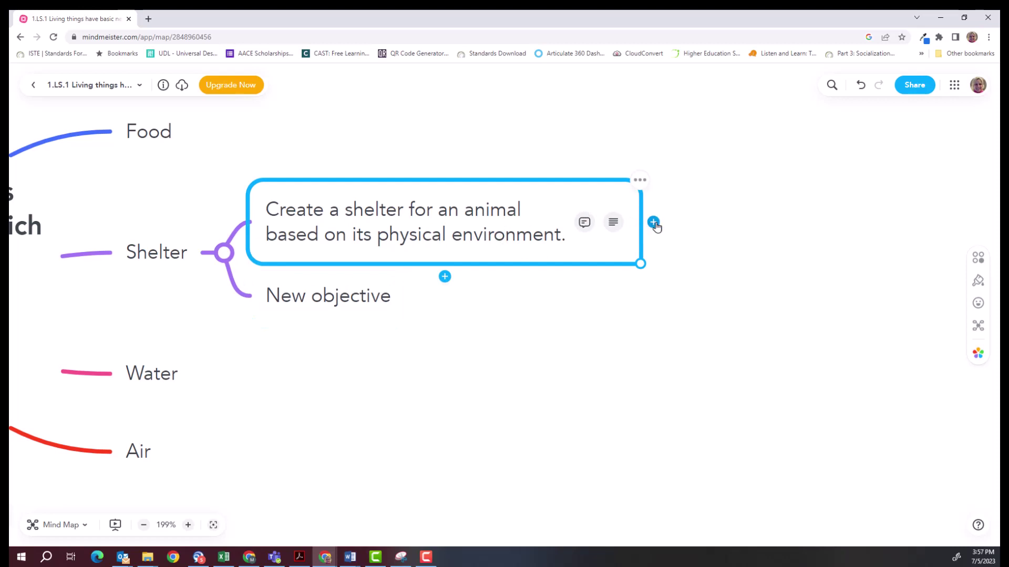
Add a child topic 'Use Minecraft for Education or art supplies to complete objective' to the shelter objective.
{"action": "left_click", "coordinate": [654, 222]}
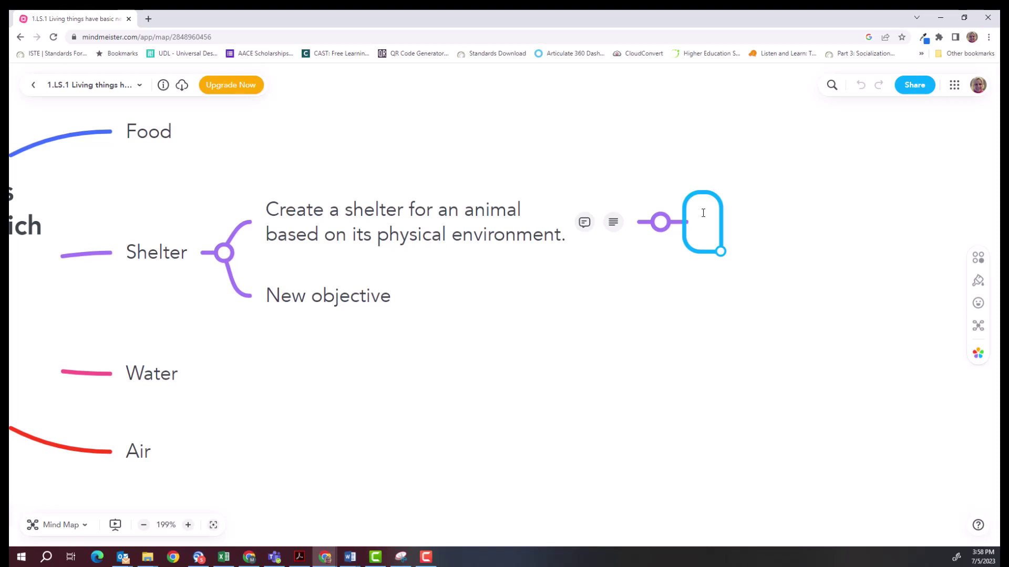
{"action": "type", "text": "Use min"}
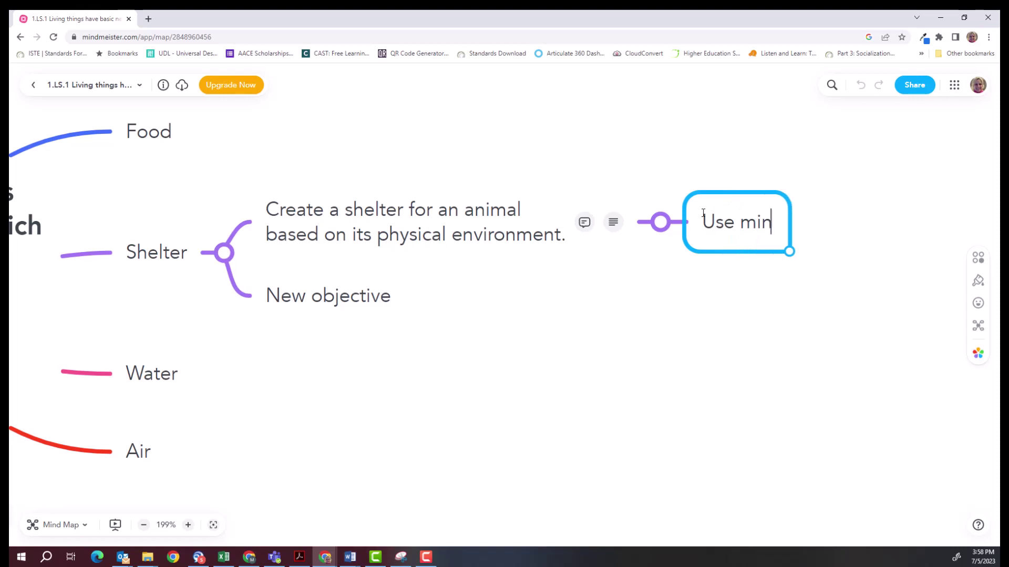
{"action": "key", "text": "BackSpace"}
{"action": "key", "text": "BackSpace"}
{"action": "key", "text": "BackSpace"}
{"action": "type", "text": "Minecraf"}
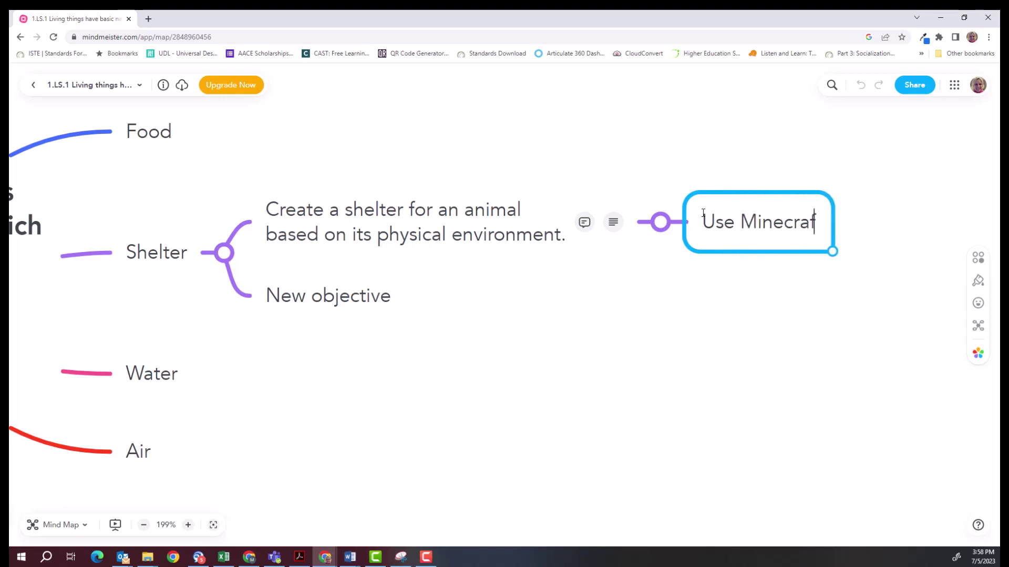
{"action": "type", "text": "t for Education "}
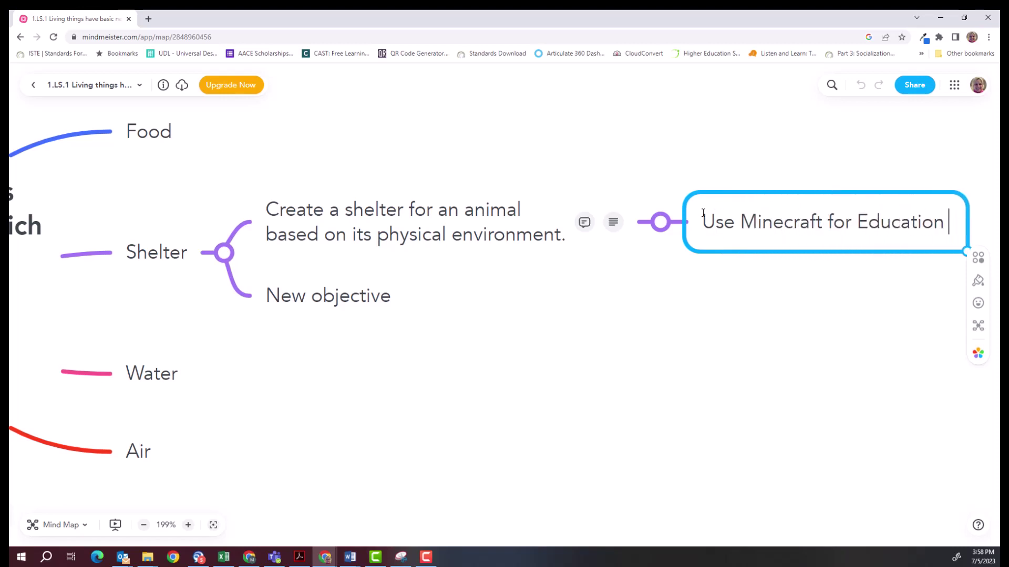
{"action": "type", "text": "or art su"}
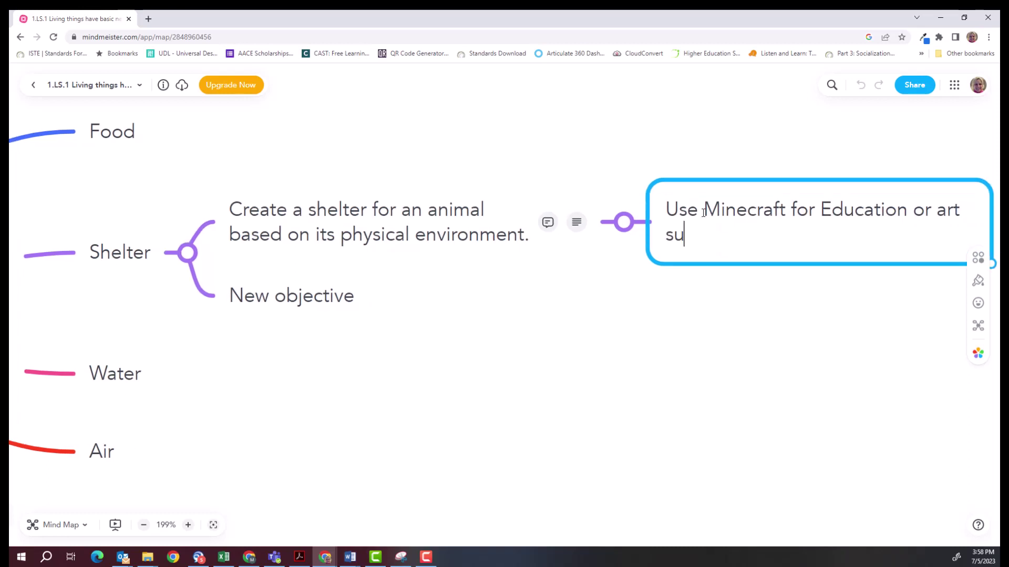
{"action": "type", "text": "pplies"}
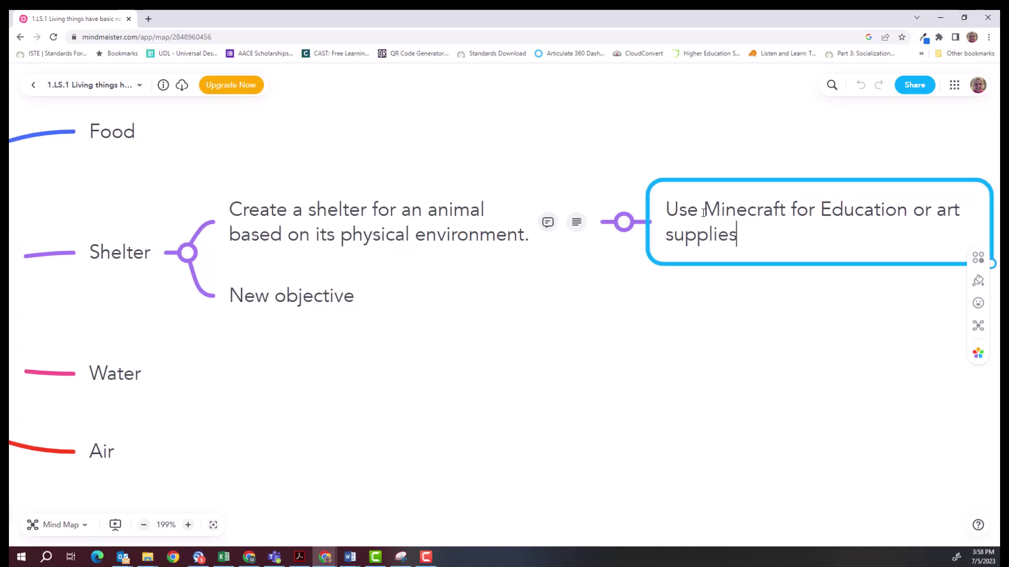
{"action": "type", "text": " to complete objective."}
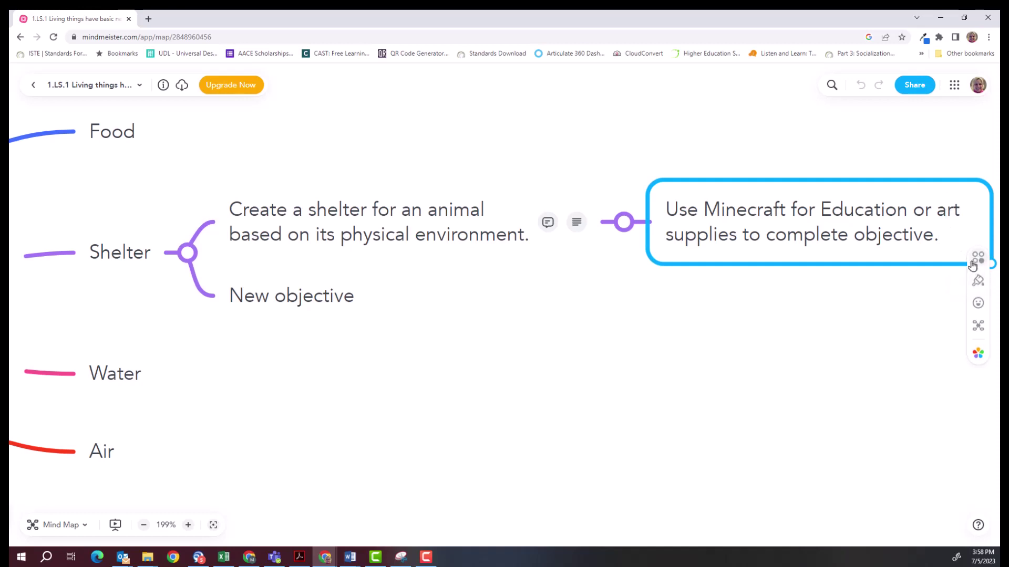
Attach a note 'Need a subcription to Minecraft for Education and glue, scissors, cardboard, etc' to the Minecraft topic.
{"action": "left_click", "coordinate": [972, 267]}
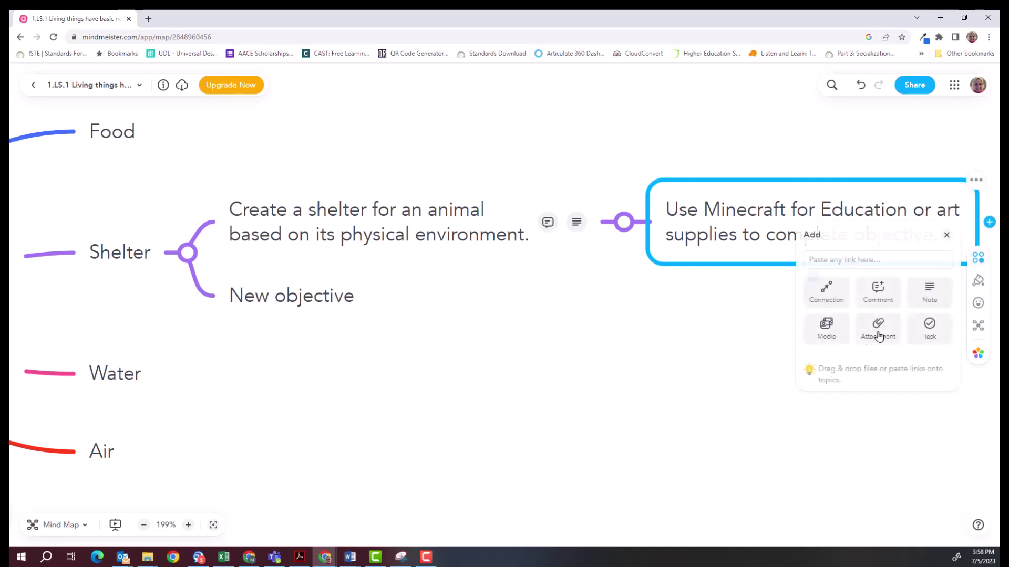
{"action": "left_click", "coordinate": [931, 296]}
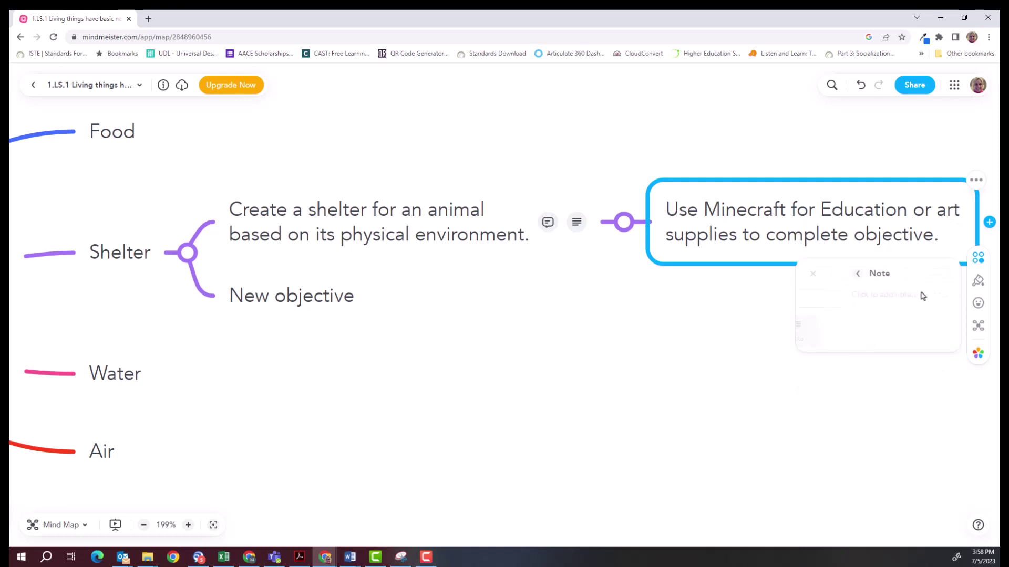
{"action": "left_click", "coordinate": [873, 292]}
{"action": "type", "text": "Nee"}
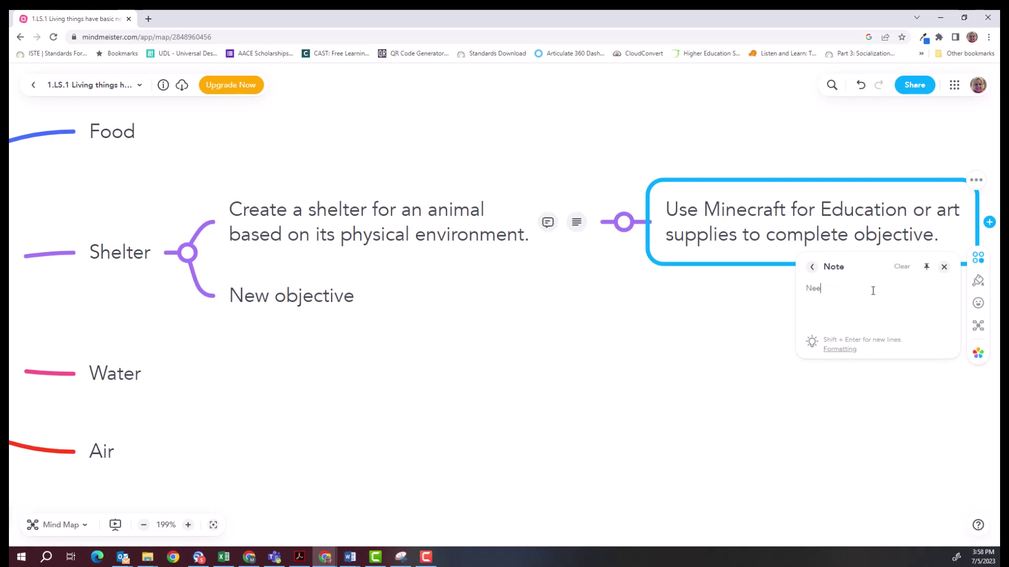
{"action": "type", "text": "d a subcription to Minecraft for Education and glue"}
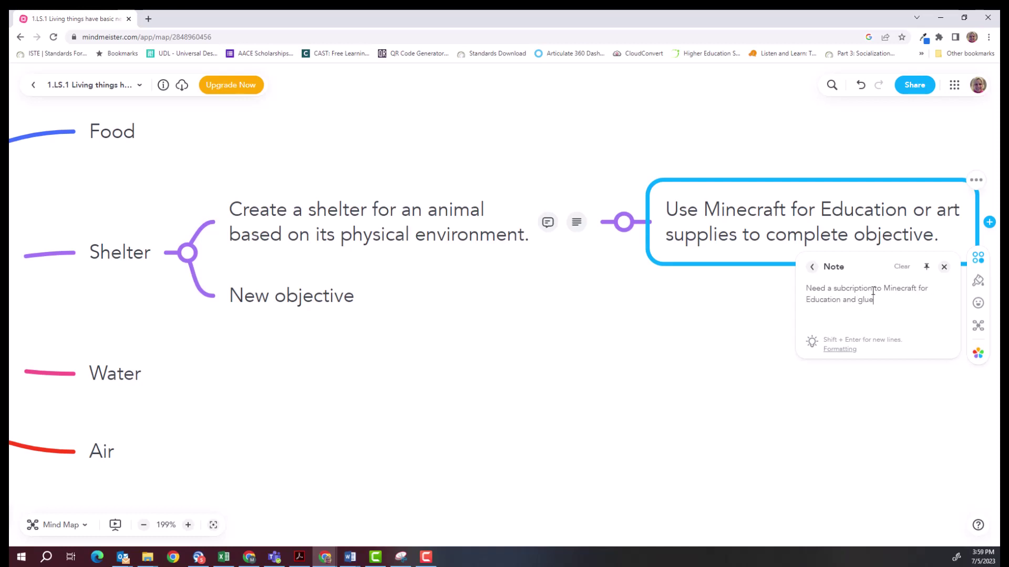
{"action": "type", "text": ", scissors, cardboard, etc."}
{"action": "key", "text": "Return"}
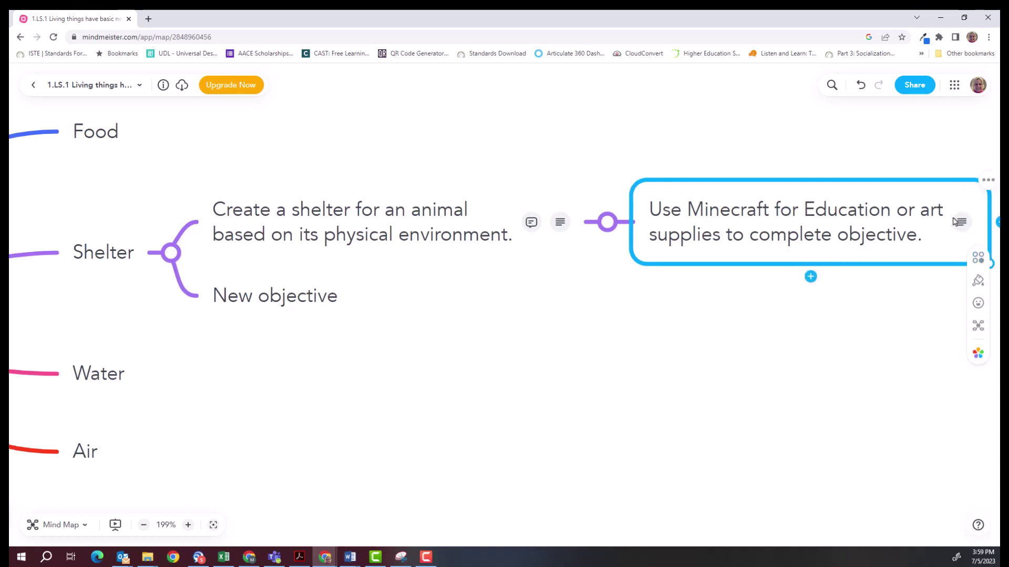
Reopen the Minecraft topic's note to check its text, then close it.
{"action": "left_click", "coordinate": [962, 222]}
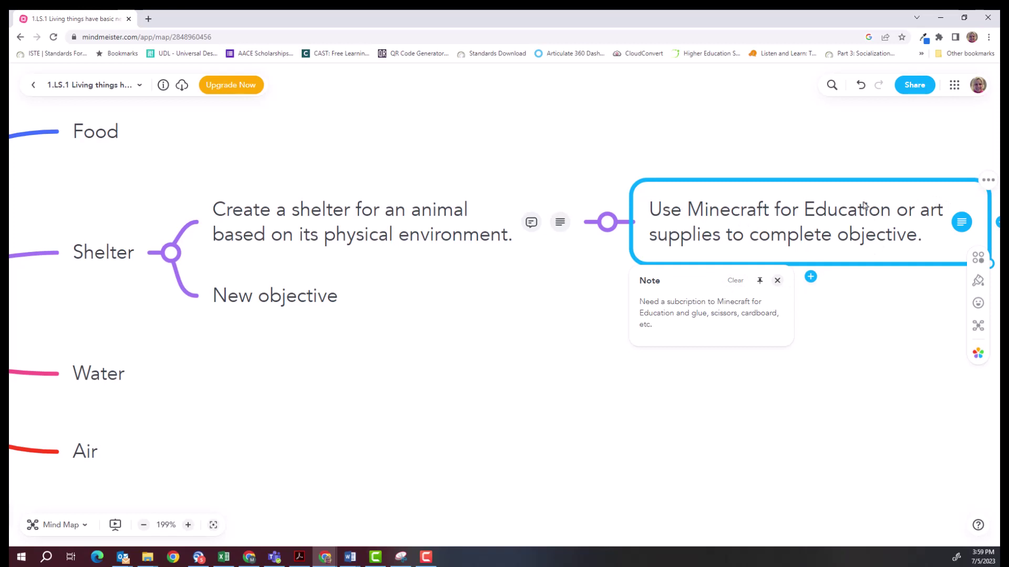
{"action": "left_click", "coordinate": [840, 207]}
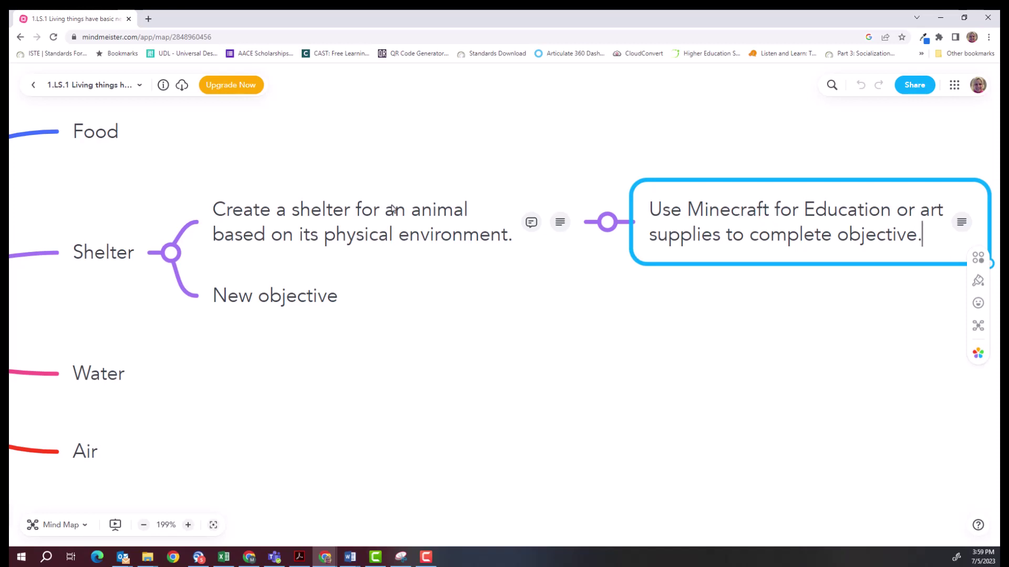
{"action": "left_click", "coordinate": [762, 211]}
{"action": "left_click", "coordinate": [976, 261]}
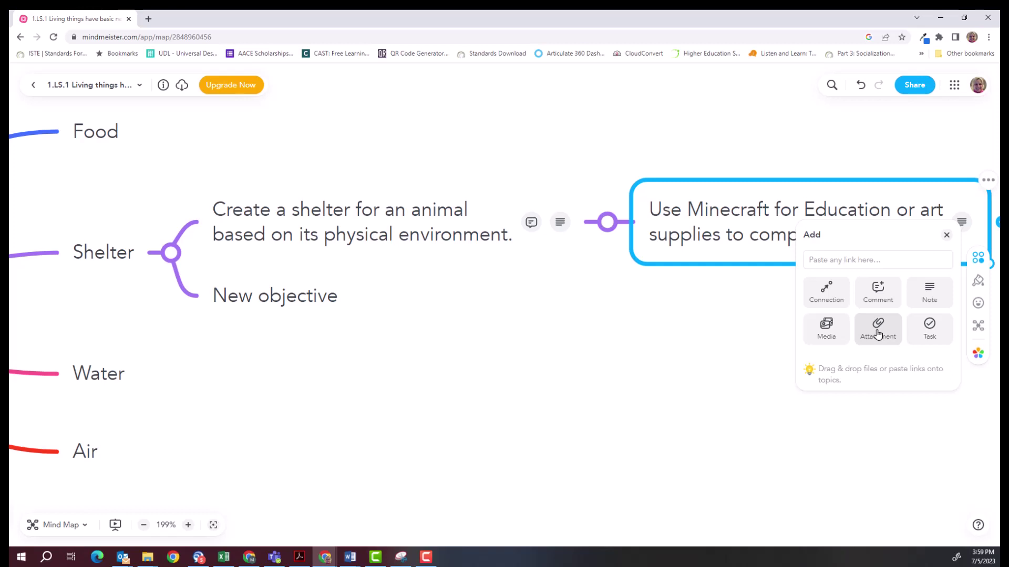
Attach the pasted Google Docs link to the Minecraft topic and close the attachments list.
{"action": "left_click", "coordinate": [878, 335]}
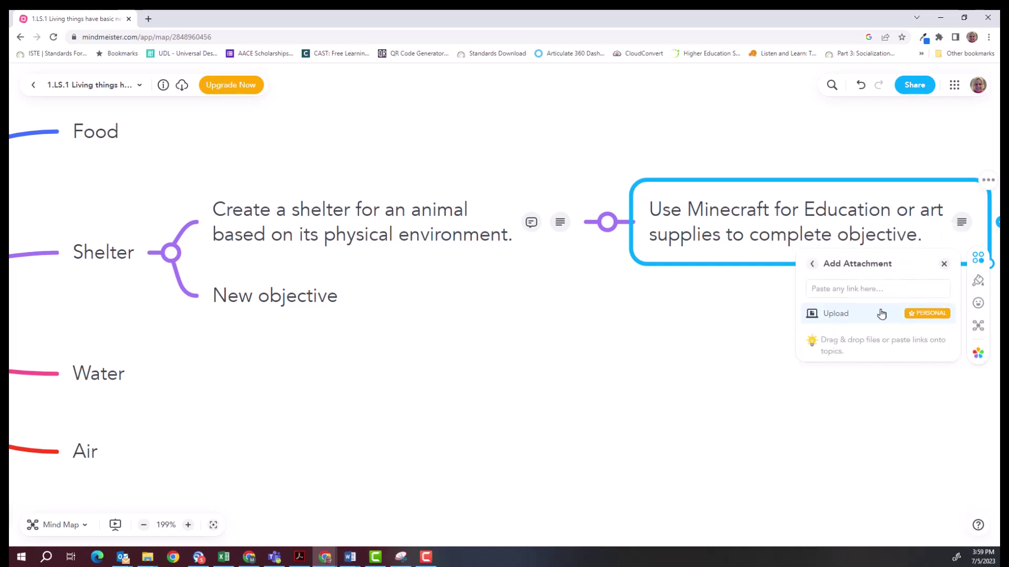
{"action": "left_click", "coordinate": [830, 289]}
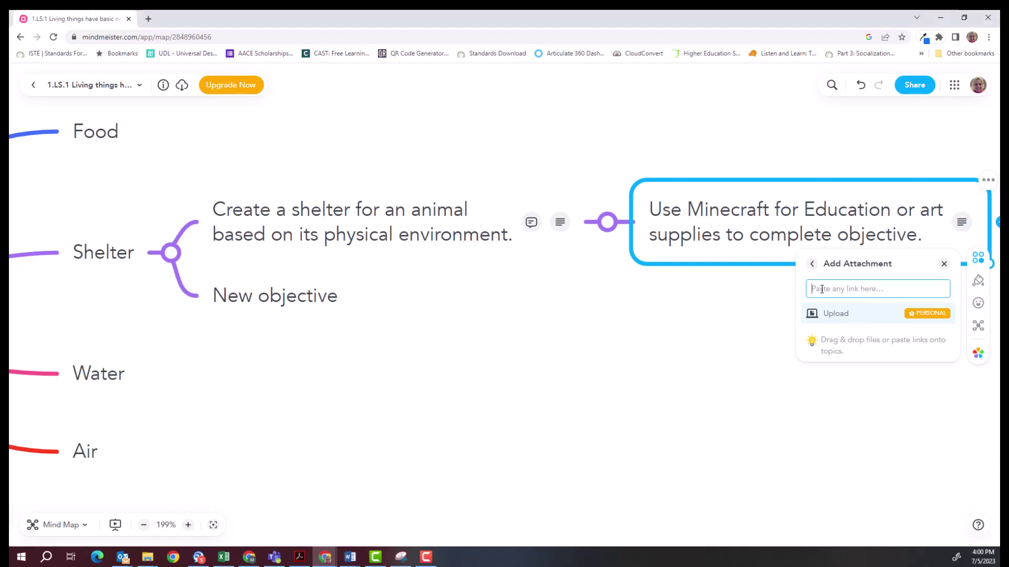
{"action": "key", "text": "ctrl+v"}
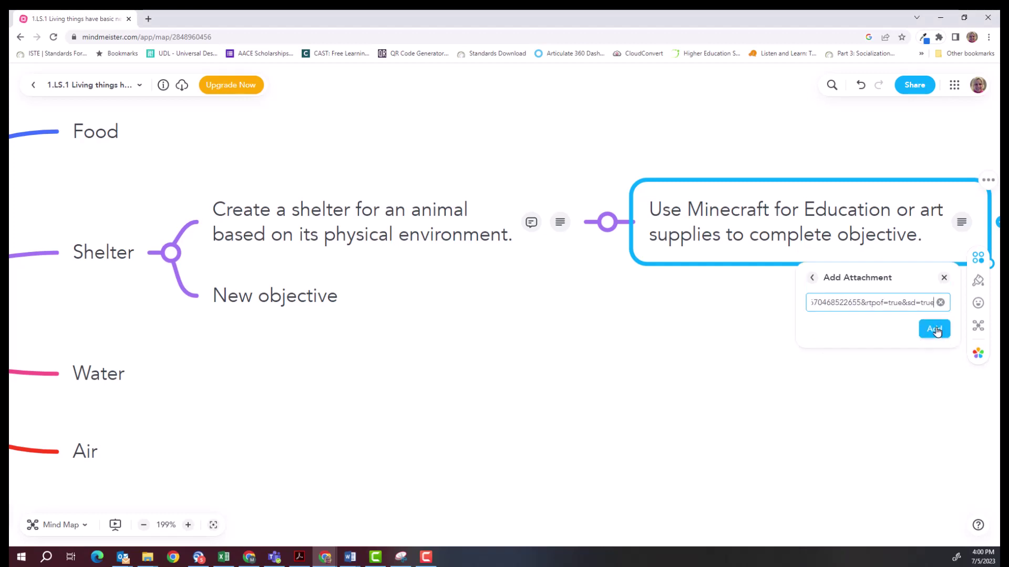
{"action": "left_click", "coordinate": [935, 329]}
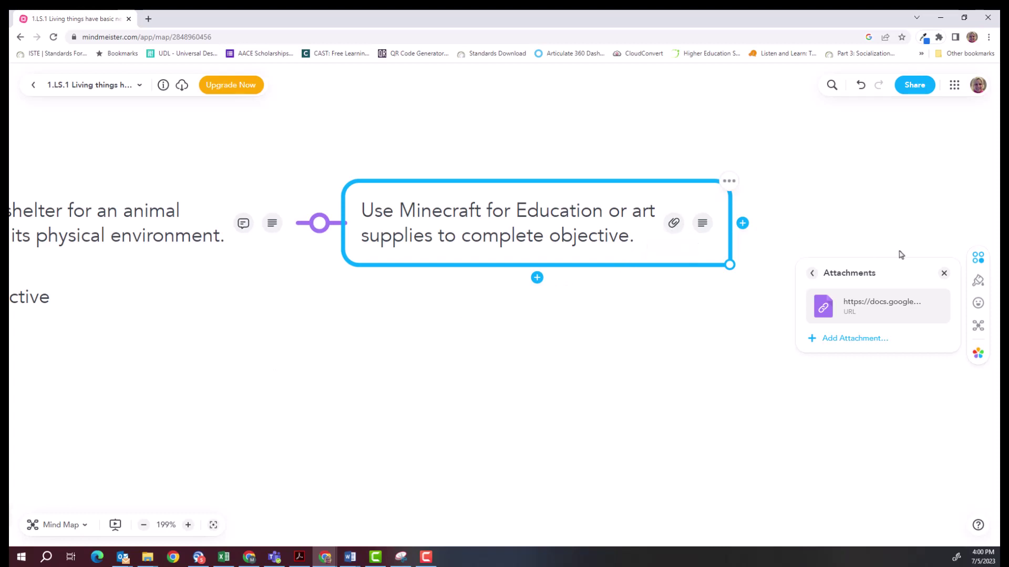
{"action": "left_click", "coordinate": [943, 274]}
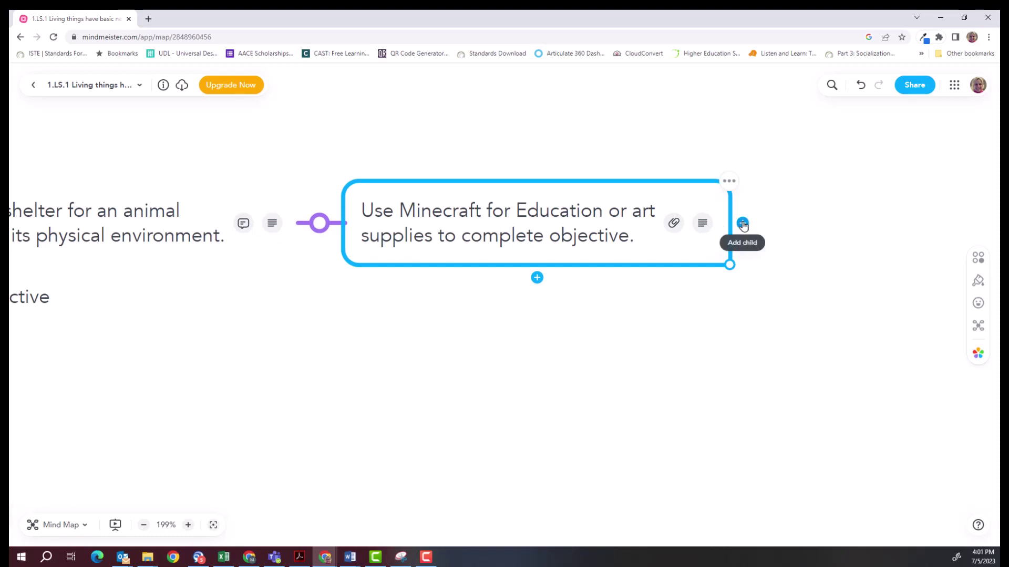
{"action": "left_click", "coordinate": [743, 225]}
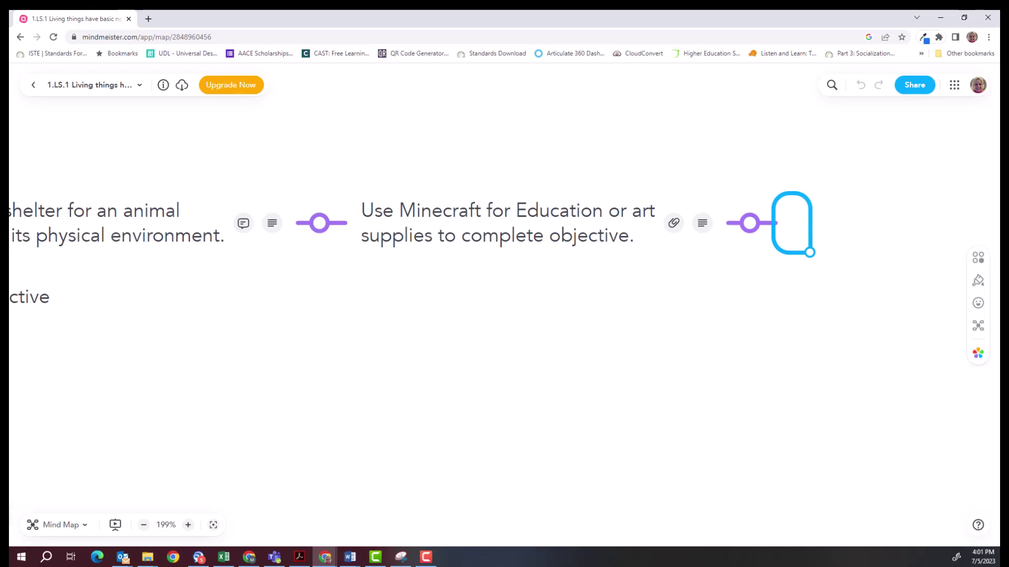
{"action": "left_click", "coordinate": [217, 533]}
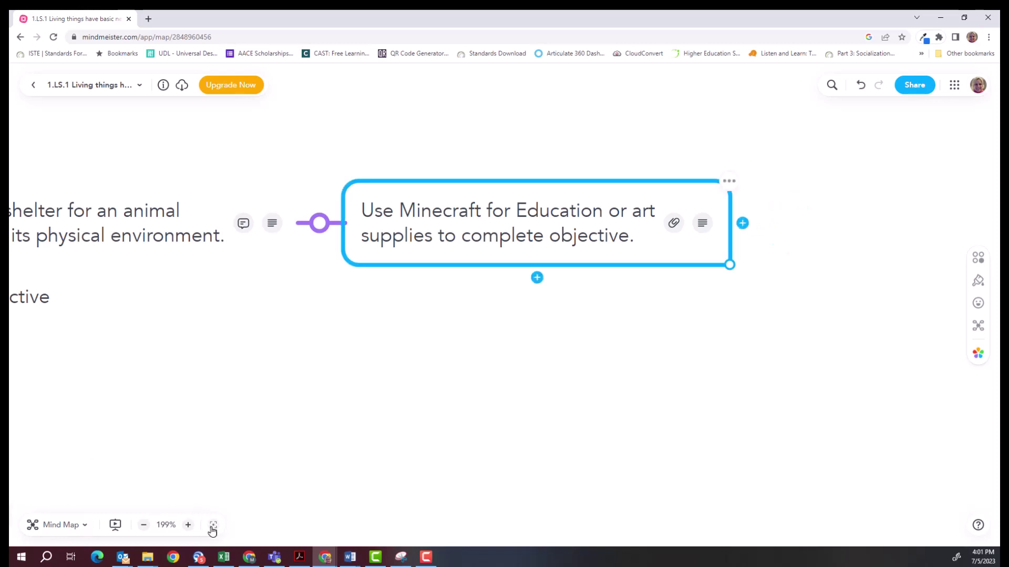
{"action": "left_click", "coordinate": [213, 525]}
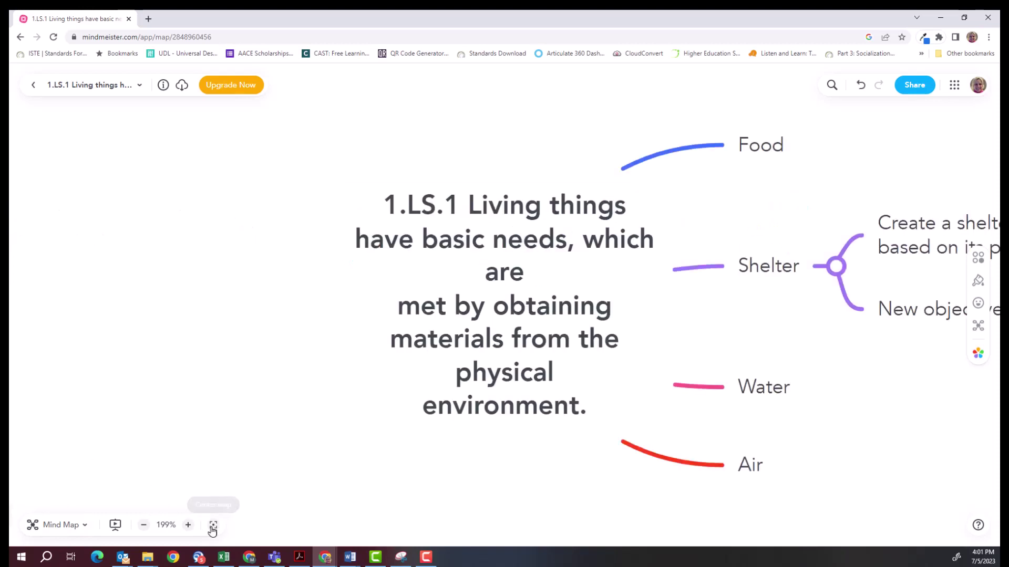
{"action": "left_click", "coordinate": [144, 526]}
{"action": "left_click", "coordinate": [144, 525]}
{"action": "left_click", "coordinate": [144, 525]}
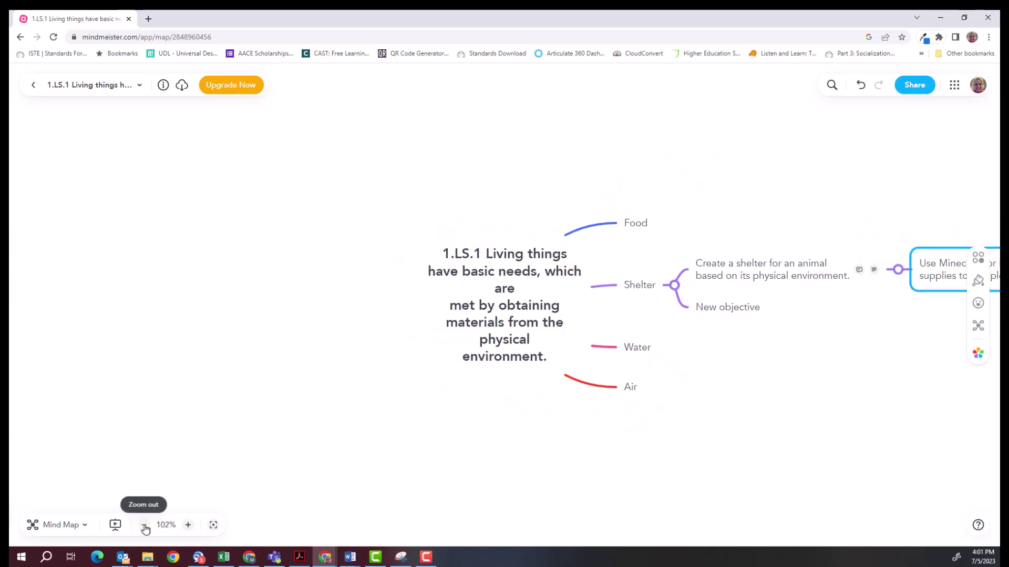
{"action": "left_click", "coordinate": [144, 525]}
{"action": "left_click_drag", "start_coordinate": [488, 441], "coordinate": [141, 421]}
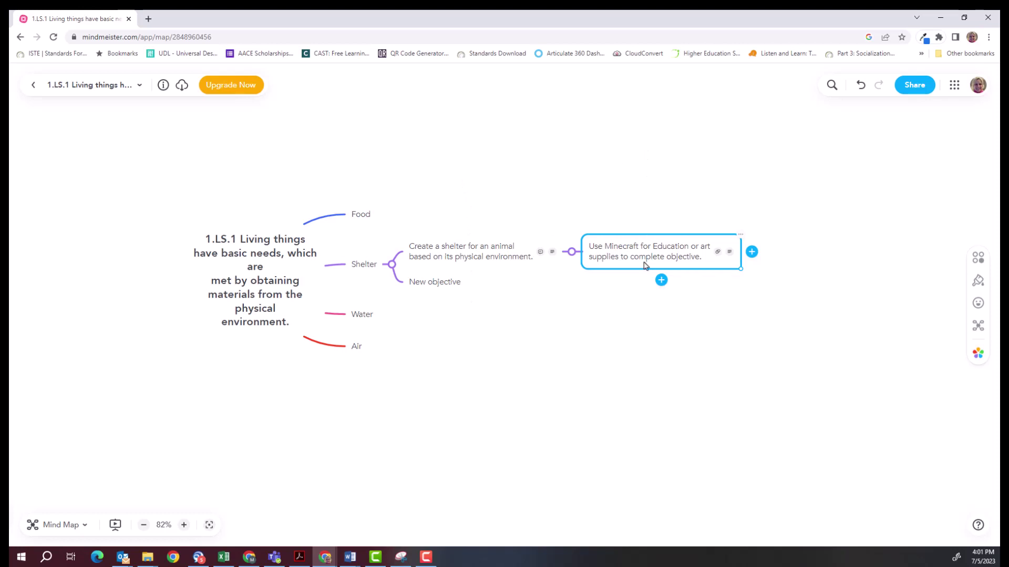
{"action": "left_click", "coordinate": [751, 252]}
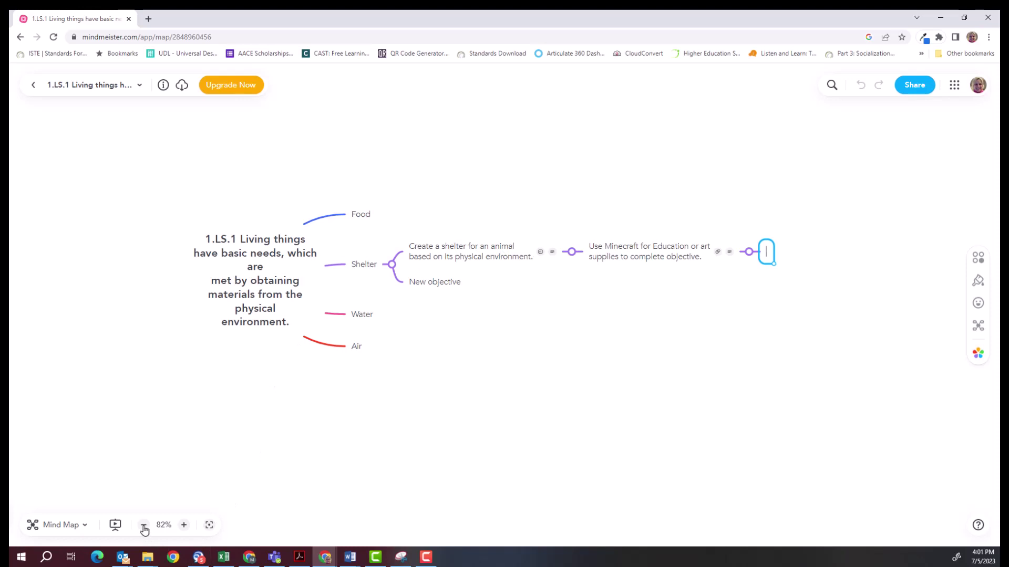
{"action": "left_click", "coordinate": [184, 525]}
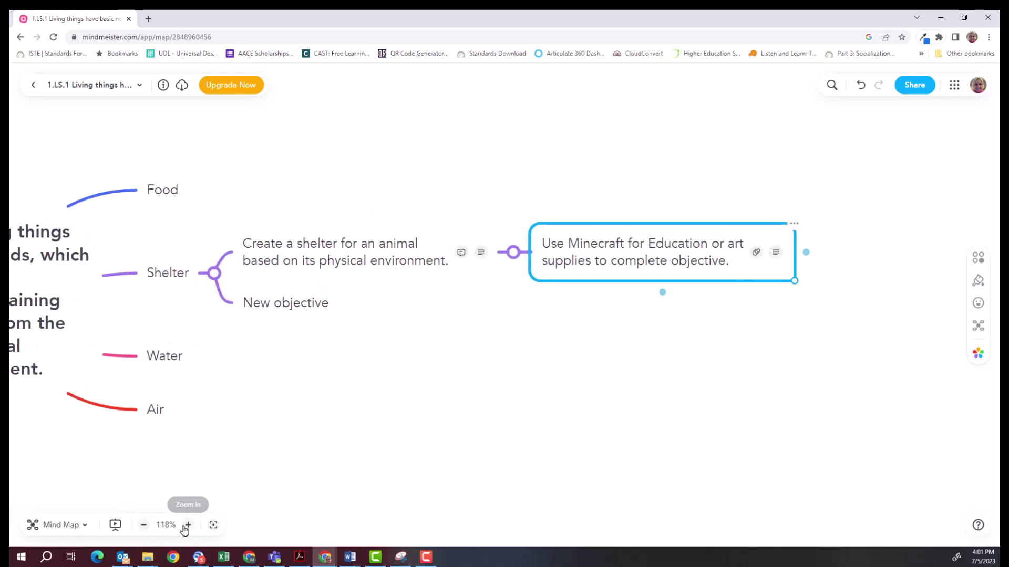
{"action": "left_click_drag", "start_coordinate": [676, 380], "coordinate": [441, 360]}
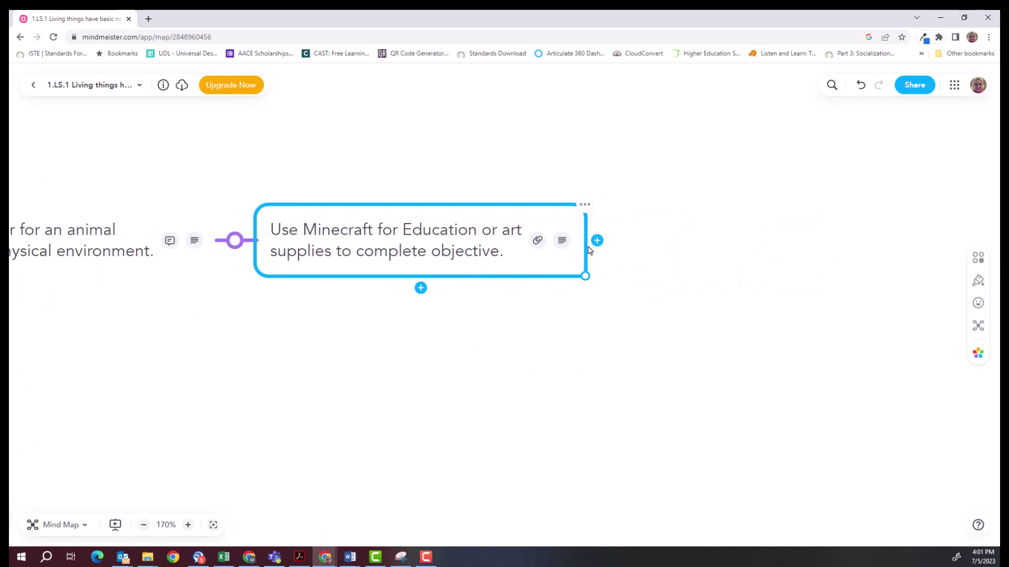
Add adaptation subtopics for Students with a Disability, Talented and Gifted, and Cultural Ethnicity, and Language Diverse Students.
{"action": "left_click", "coordinate": [597, 241]}
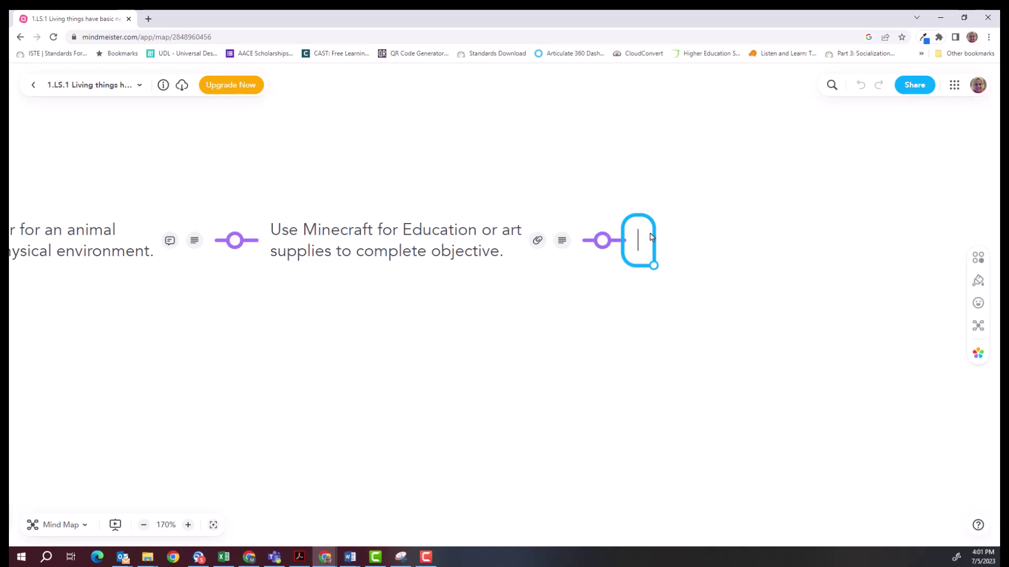
{"action": "type", "text": "Adap"}
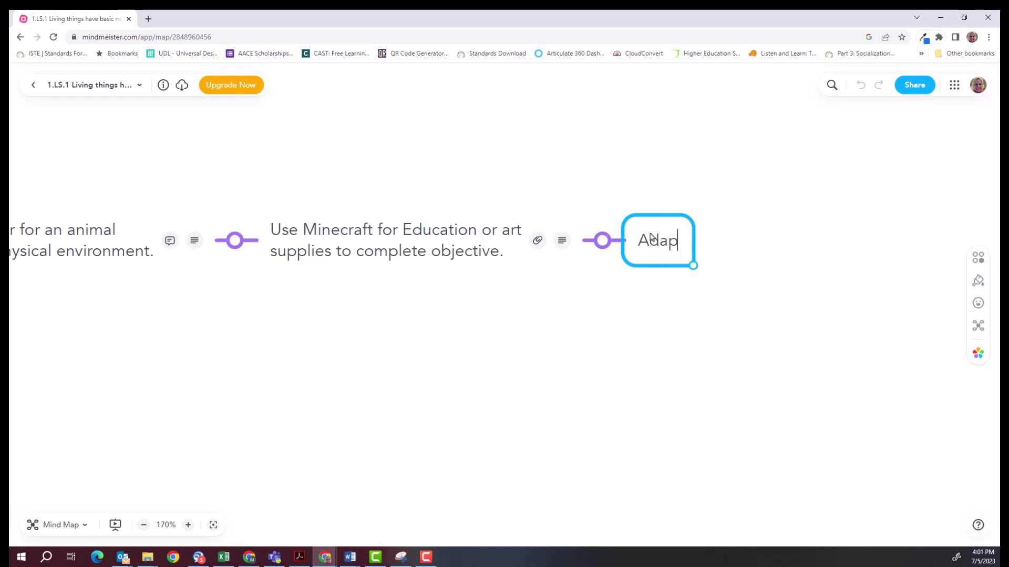
{"action": "type", "text": "tation for "}
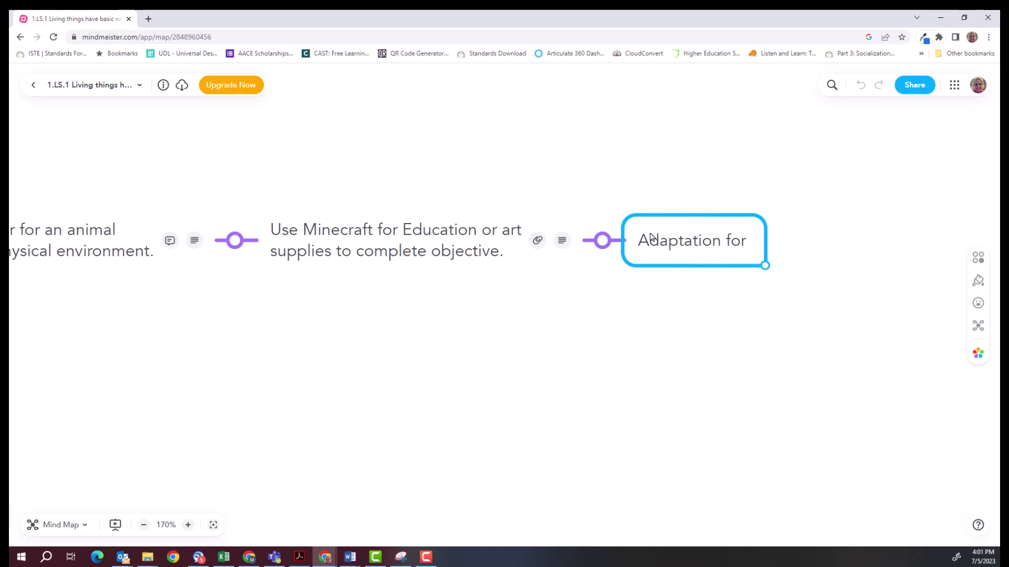
{"action": "type", "text": "Students w"}
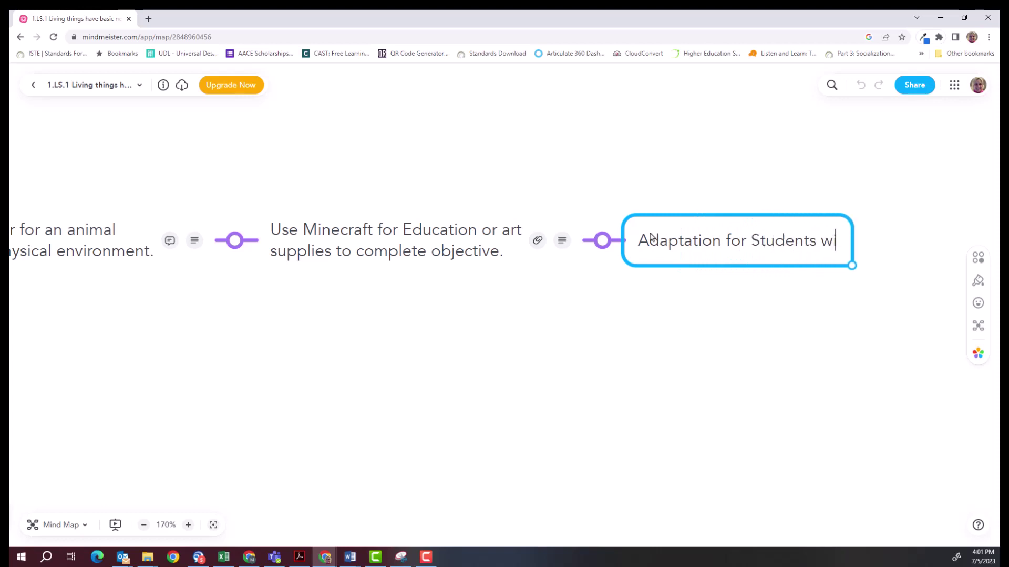
{"action": "type", "text": "ith a Disabil"}
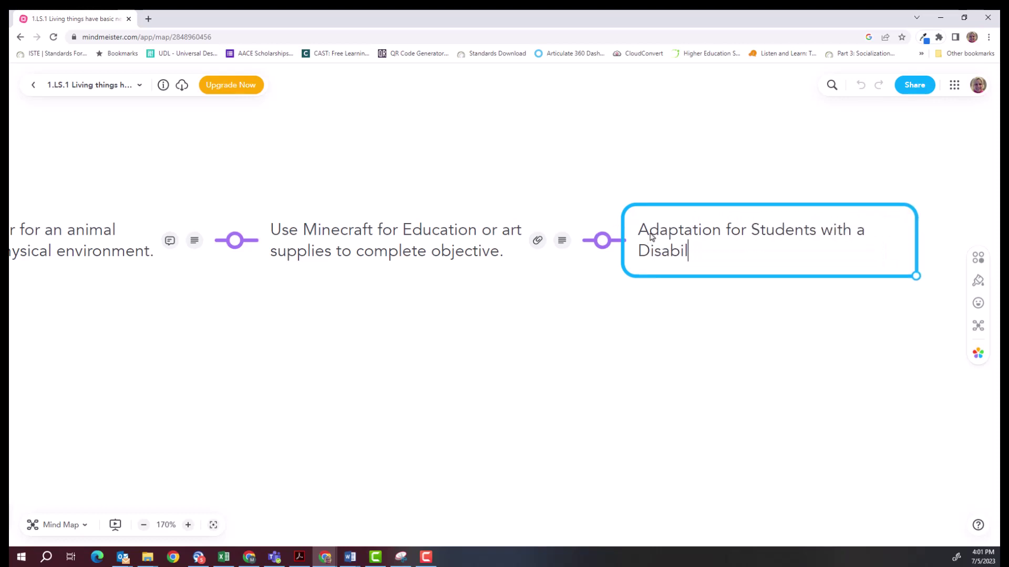
{"action": "type", "text": "ity"}
{"action": "key", "text": "Return"}
{"action": "key", "text": "Return"}
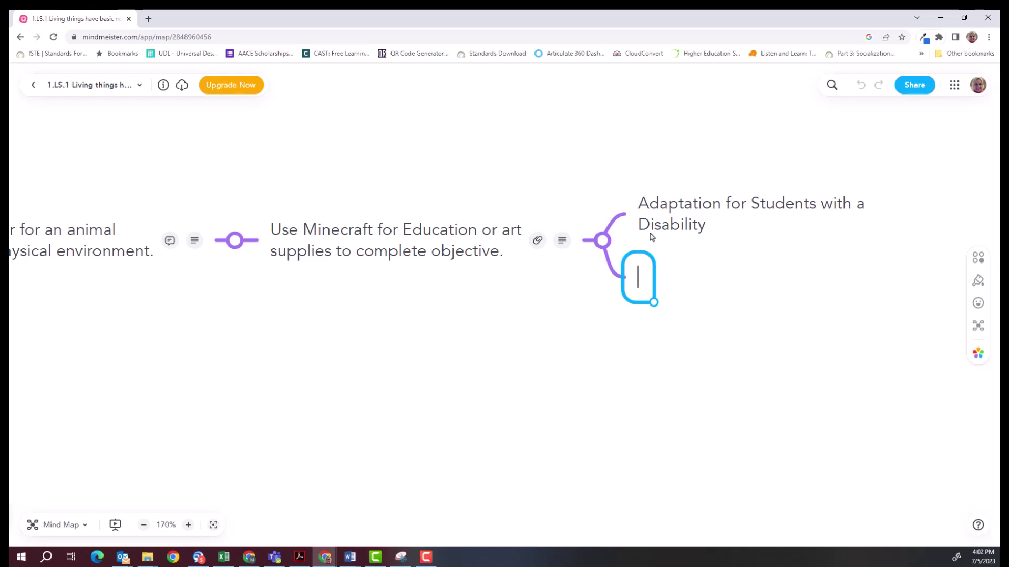
{"action": "type", "text": "Adaptation "}
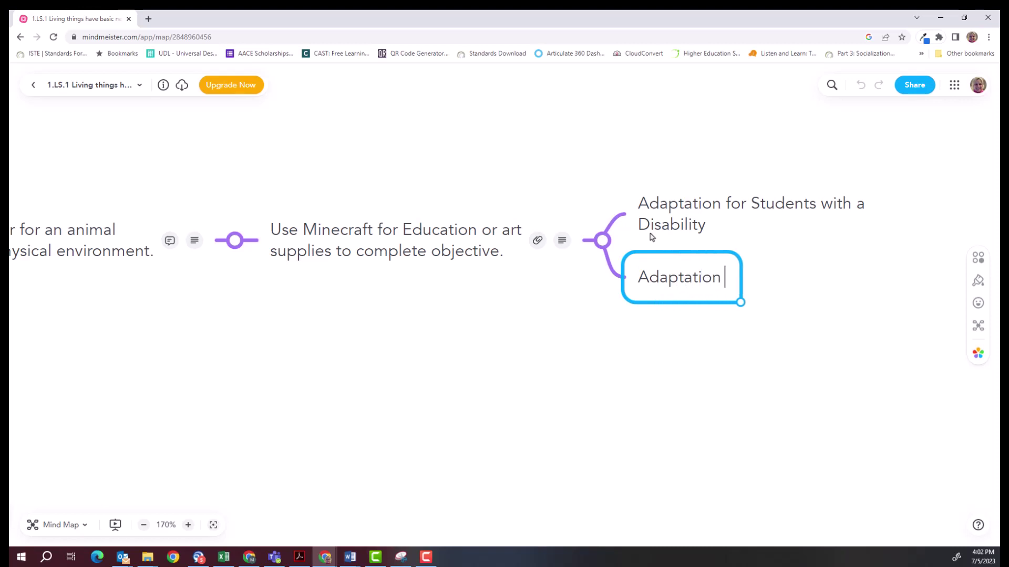
{"action": "type", "text": "for"}
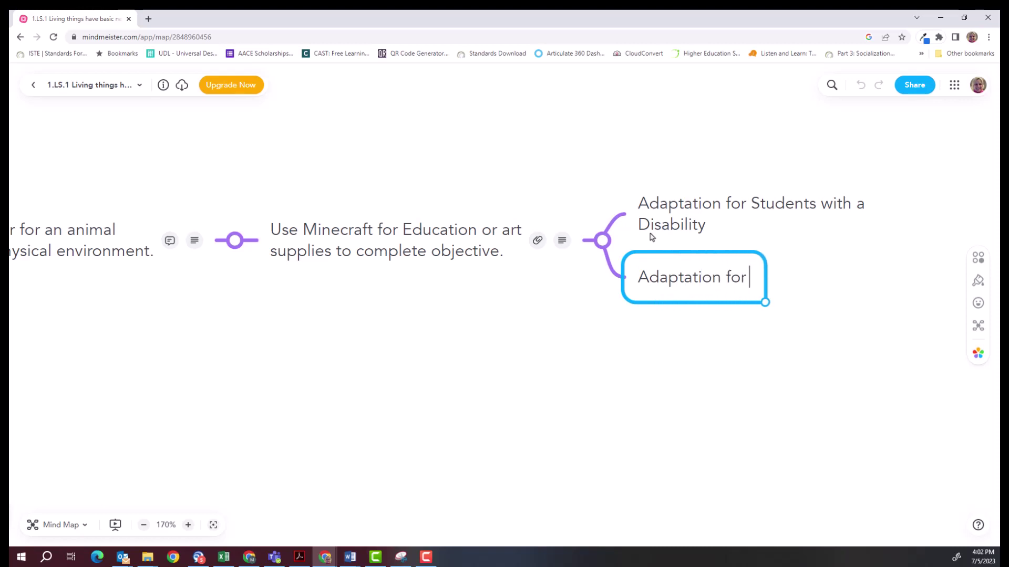
{"action": "type", "text": " T"}
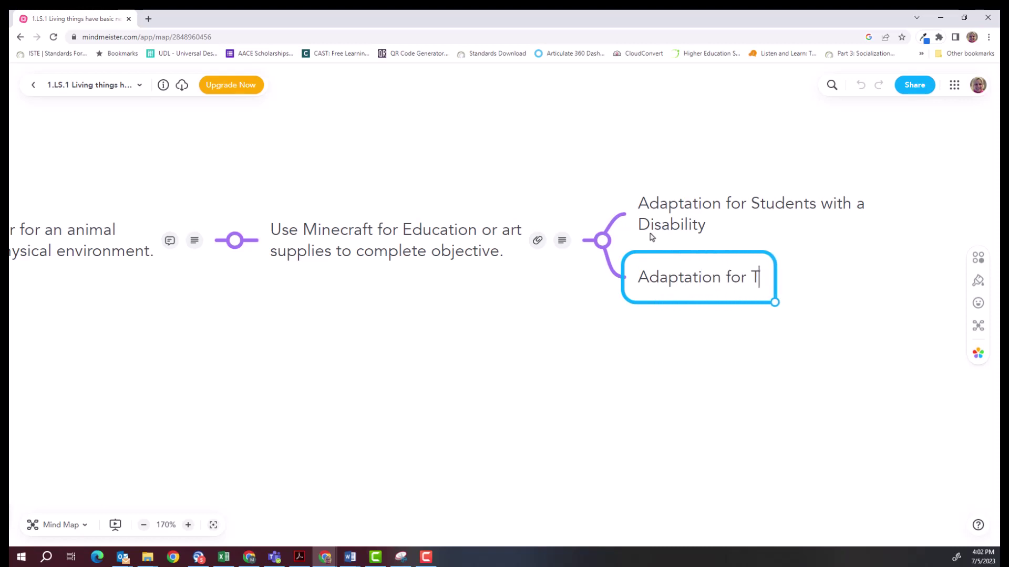
{"action": "type", "text": "alented and Gif"}
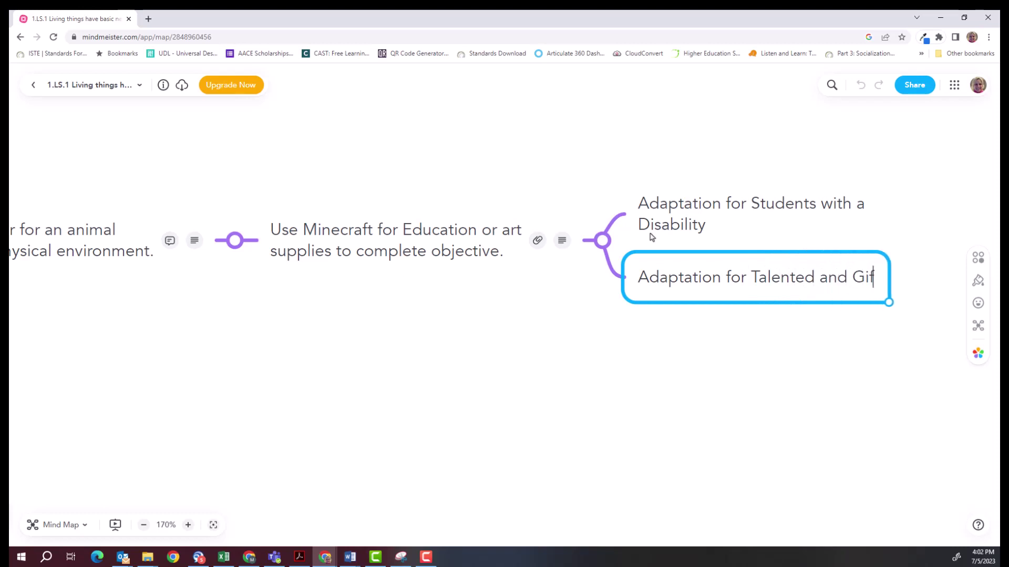
{"action": "type", "text": "ted Students"}
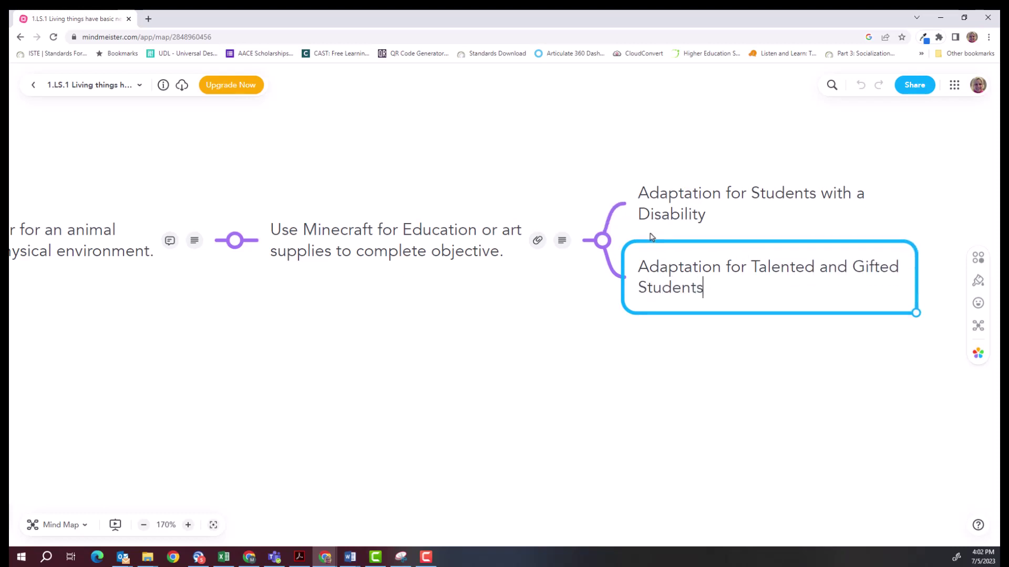
{"action": "key", "text": "Return"}
{"action": "key", "text": "Return"}
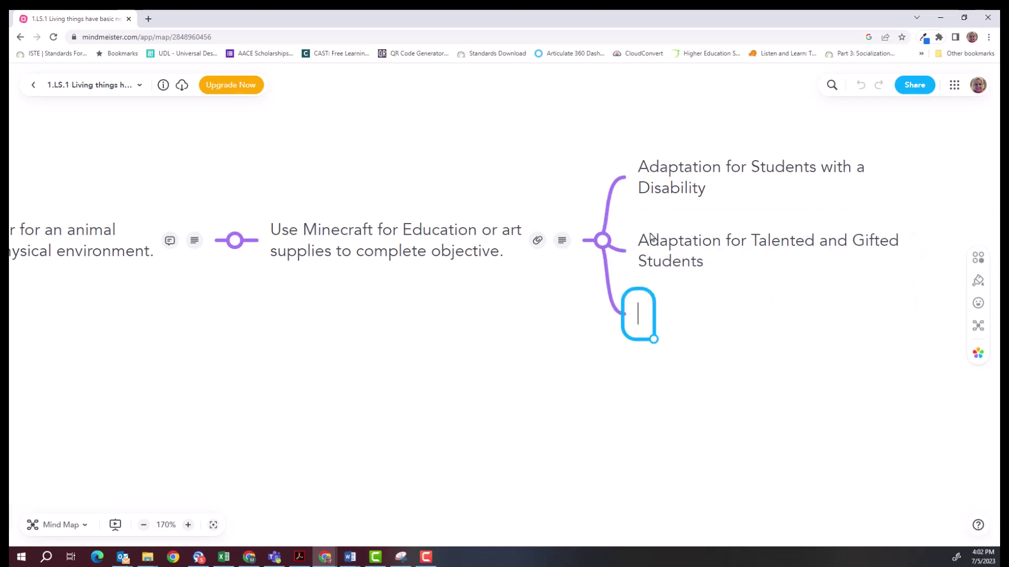
{"action": "type", "text": "Ada"}
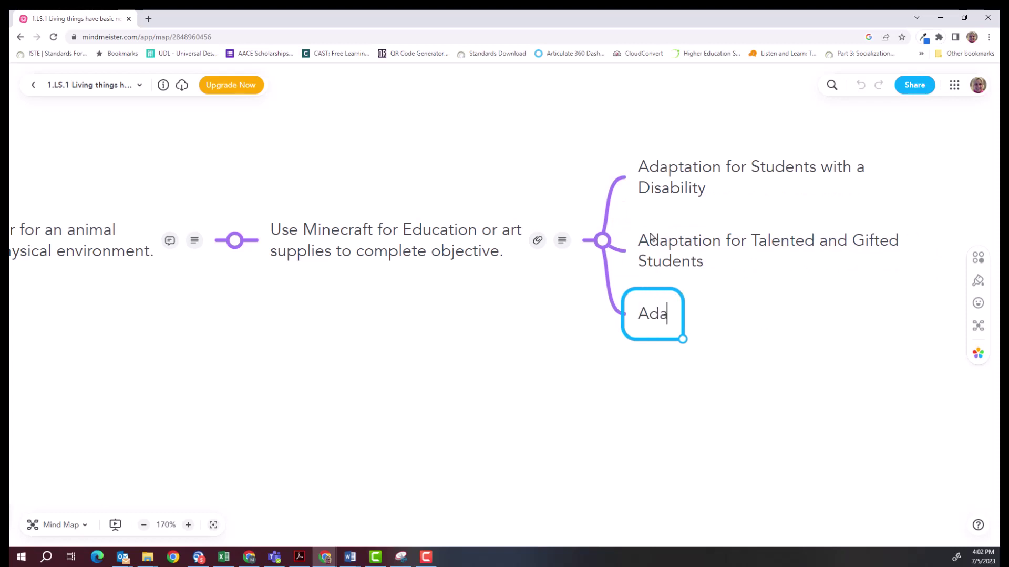
{"action": "type", "text": "ptation for Cultural "}
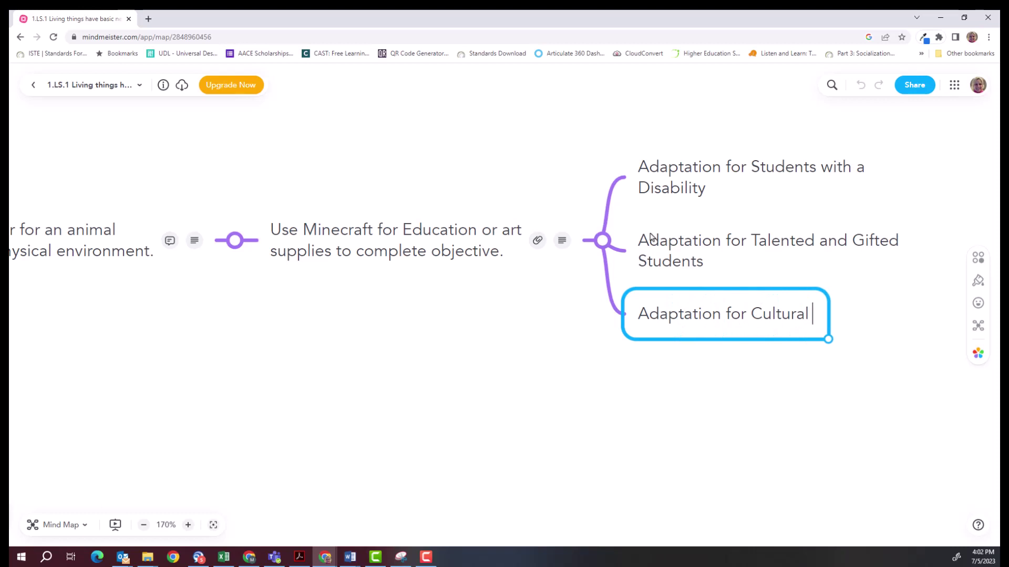
{"action": "type", "text": "Ethnicity"}
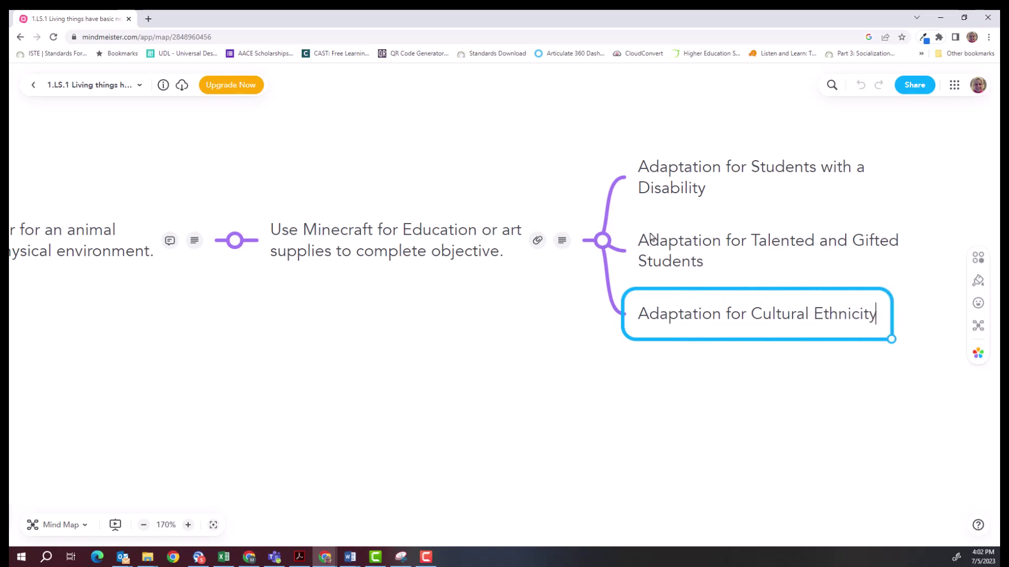
{"action": "type", "text": ", and Langu"}
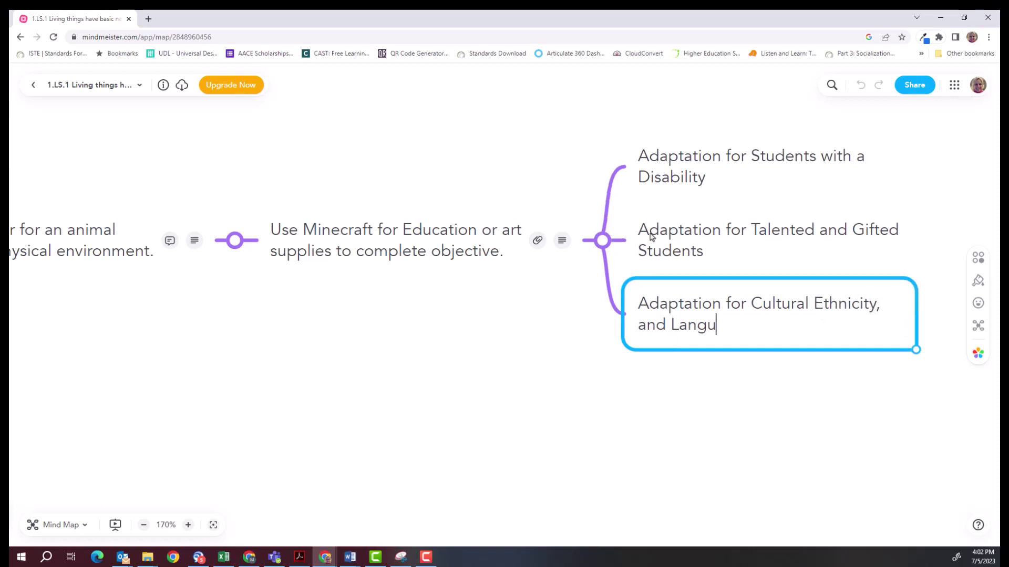
{"action": "type", "text": "age Diverse Students"}
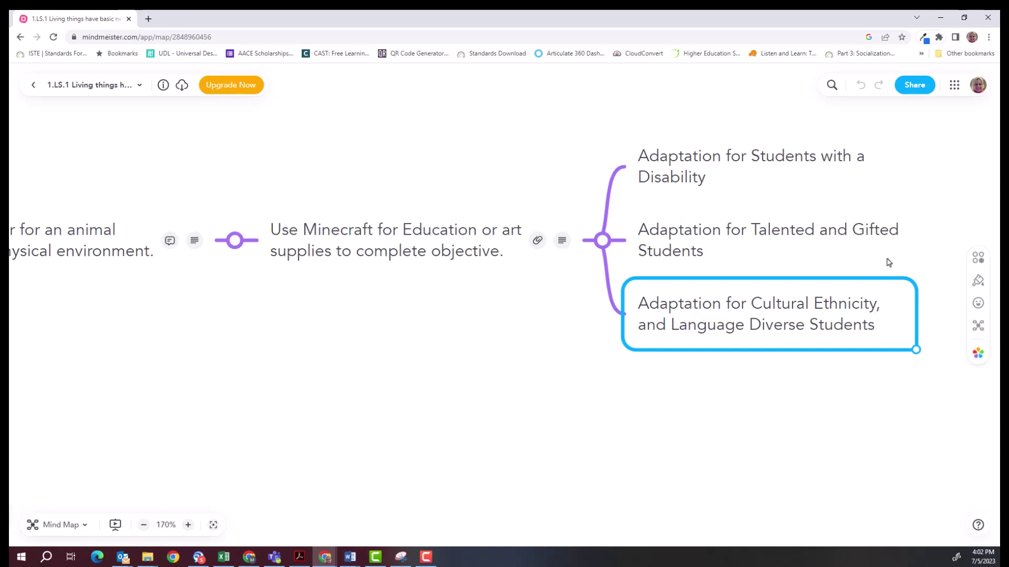
Try adding a task to the topic, then dismiss the MeisterTask connection prompt.
{"action": "left_click", "coordinate": [977, 260]}
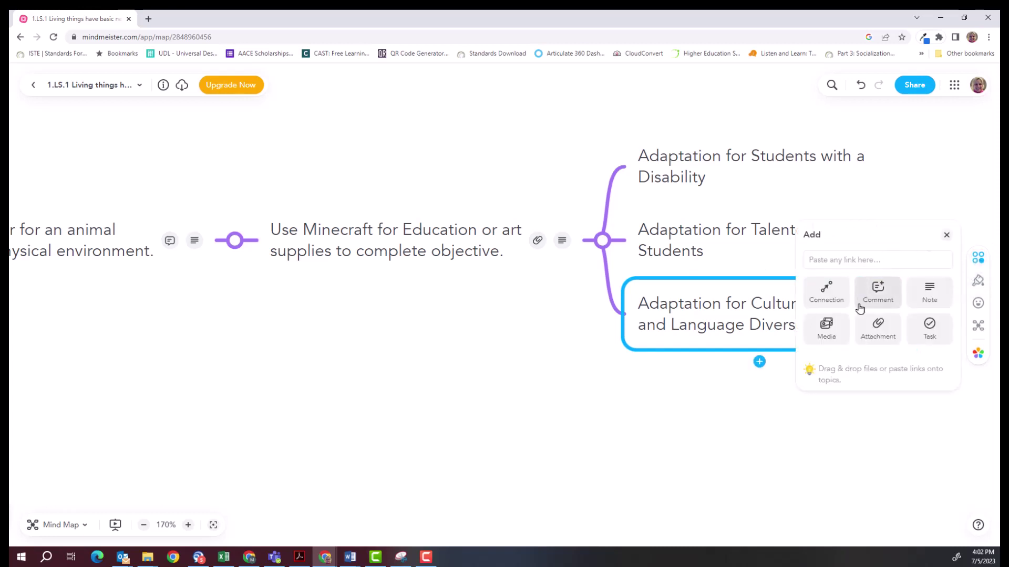
{"action": "left_click", "coordinate": [928, 331]}
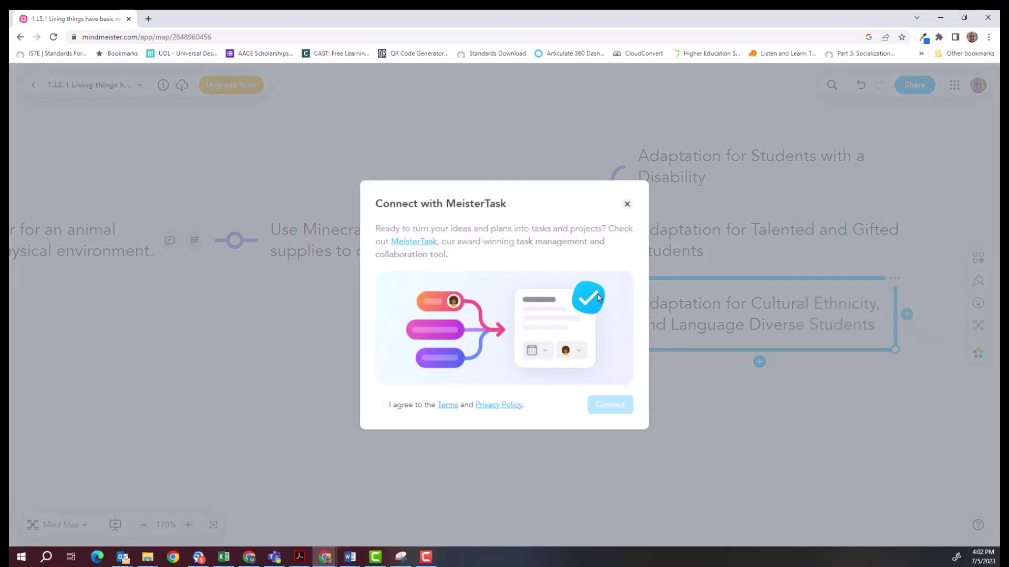
{"action": "left_click", "coordinate": [627, 203]}
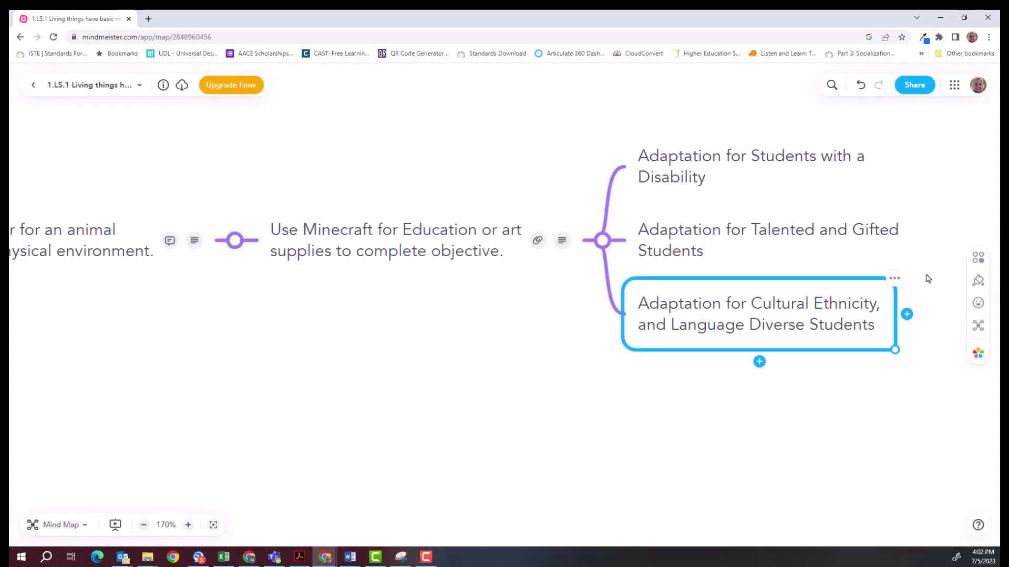
{"action": "left_click", "coordinate": [979, 259]}
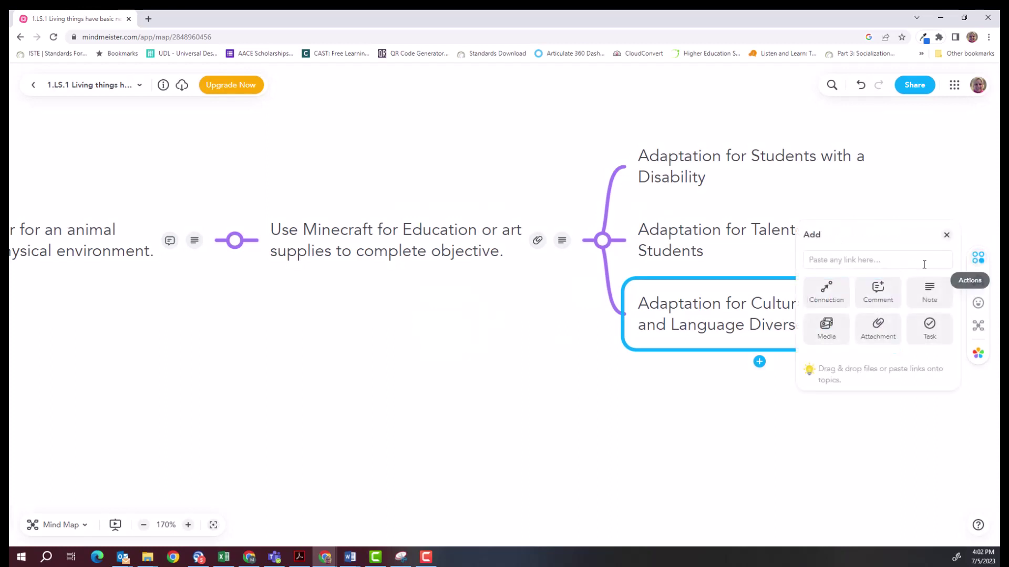
{"action": "left_click", "coordinate": [875, 332]}
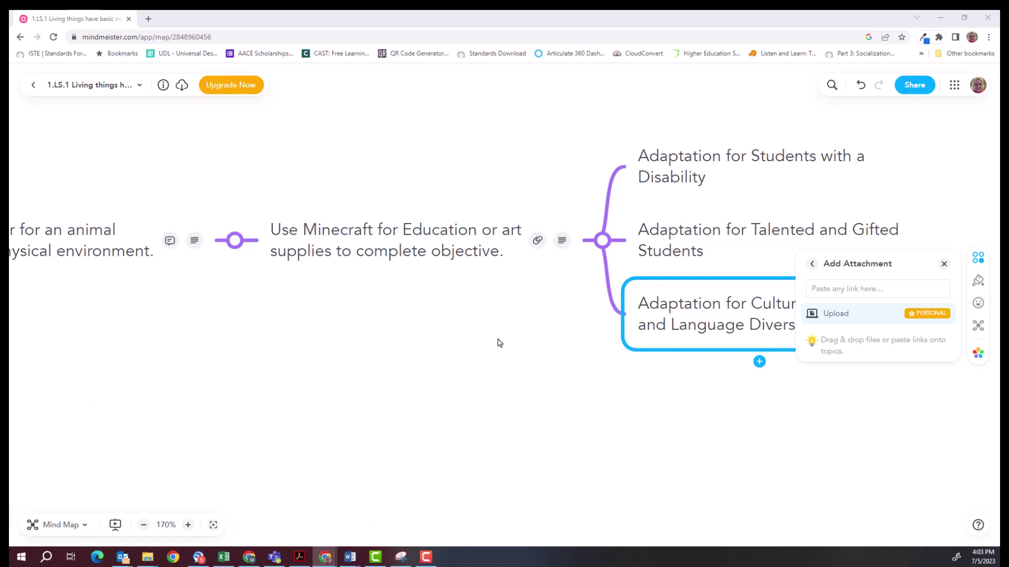
{"action": "left_click", "coordinate": [822, 288]}
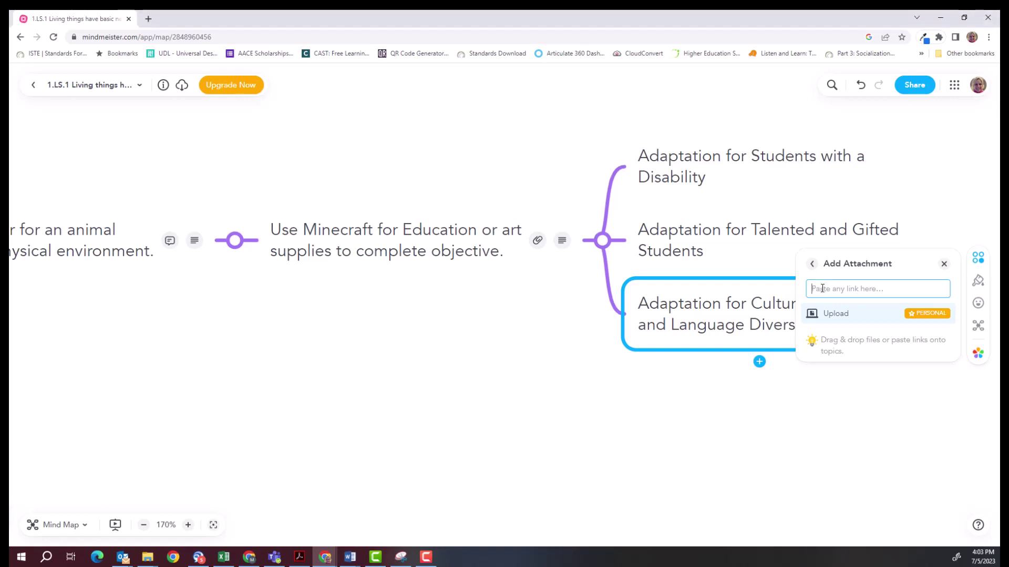
{"action": "type", "text": "https://kids.nationalgeographic.com/"}
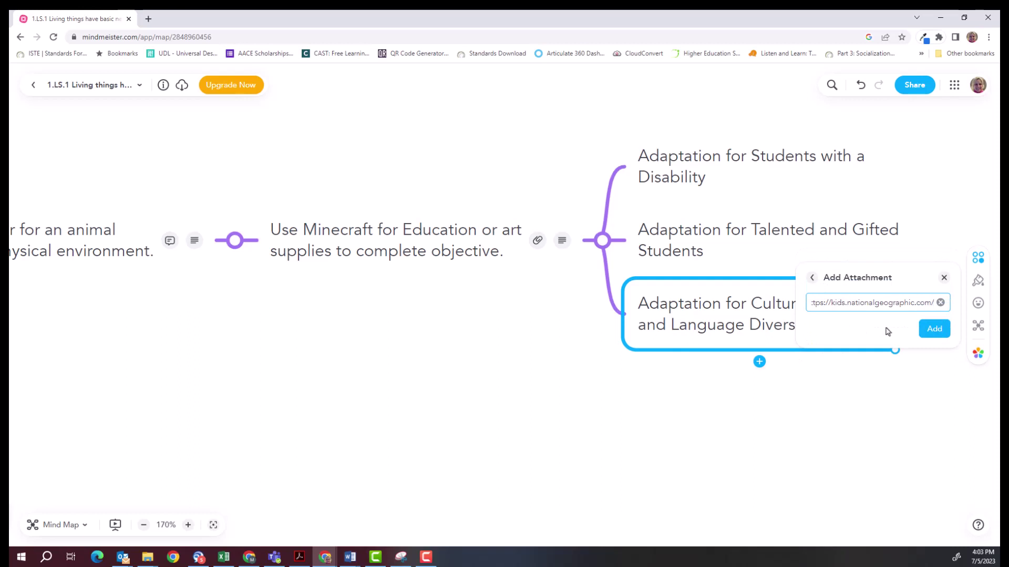
{"action": "left_click", "coordinate": [926, 329]}
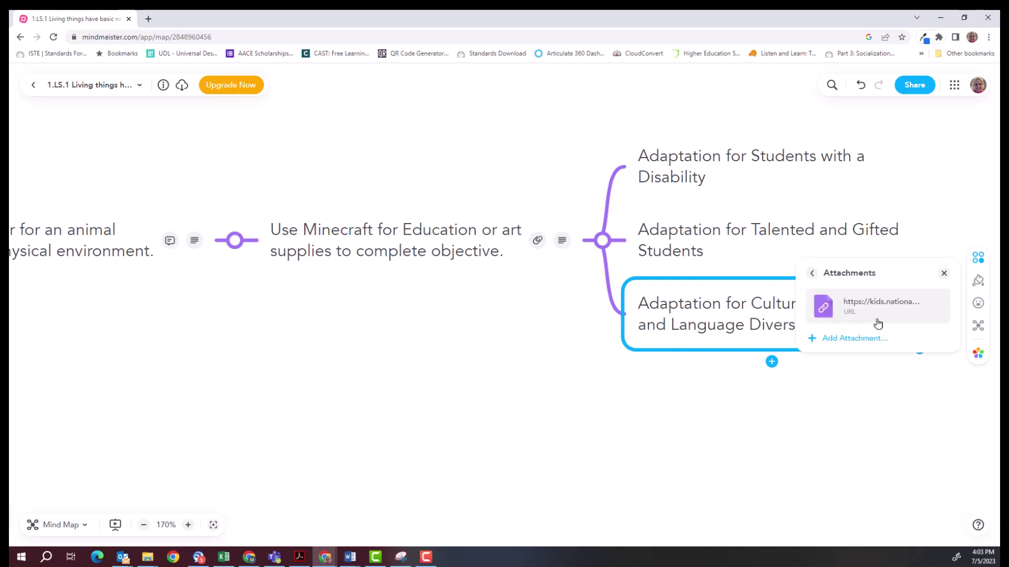
Select the Talented and Gifted and Disability topics, then deselect by clicking empty canvas.
{"action": "mouse_move", "coordinate": [887, 308]}
{"action": "left_click", "coordinate": [727, 237]}
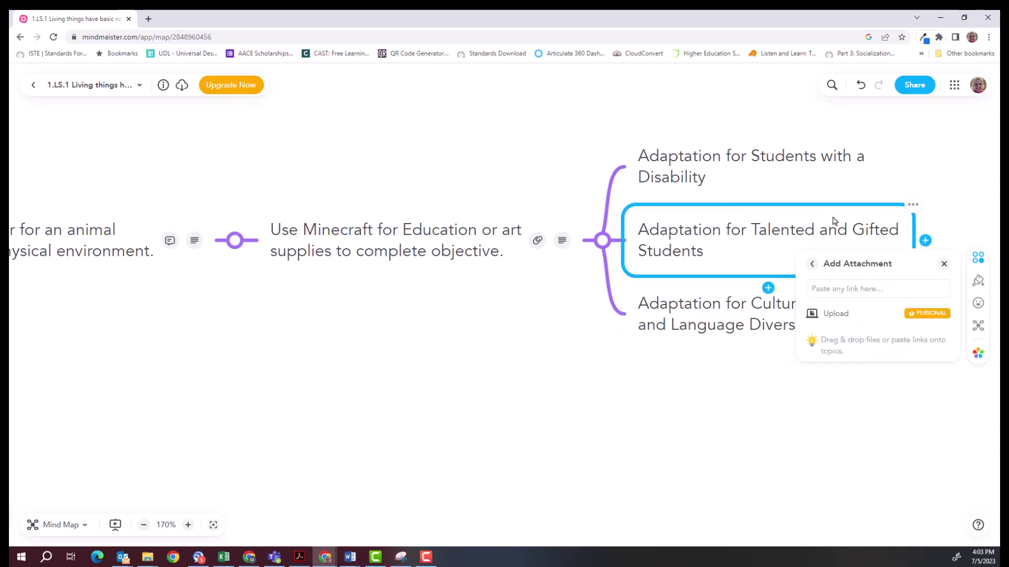
{"action": "left_click", "coordinate": [805, 170]}
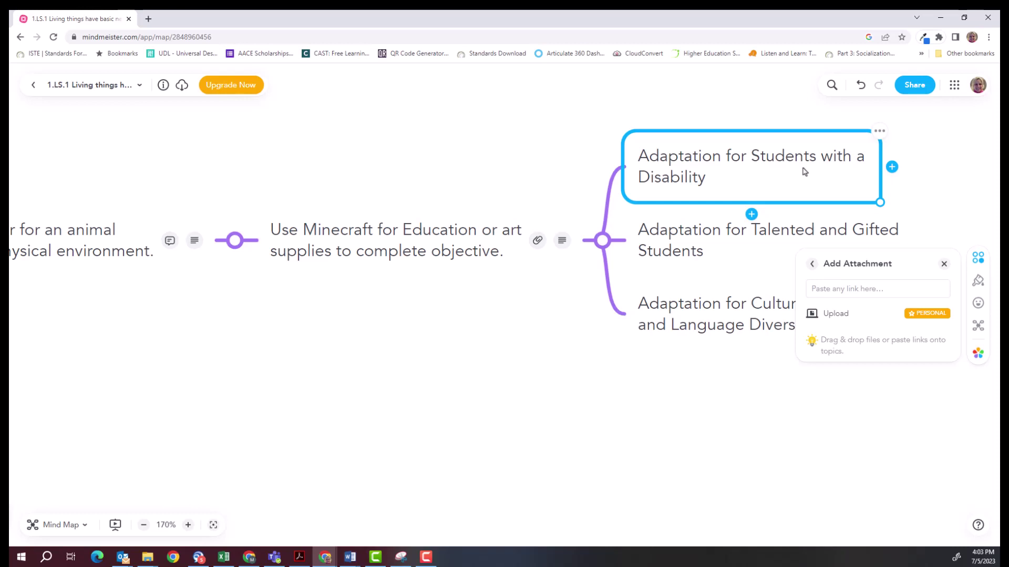
{"action": "left_click", "coordinate": [521, 392]}
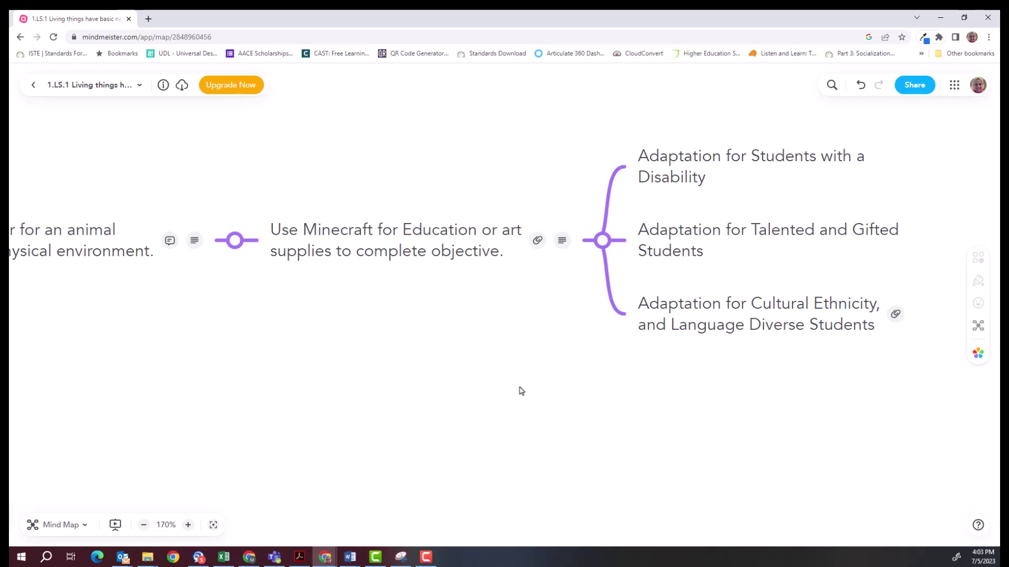
Centre on the central topic, zoom out to 70%, and drag the canvas to fit the map.
{"action": "left_click", "coordinate": [213, 524]}
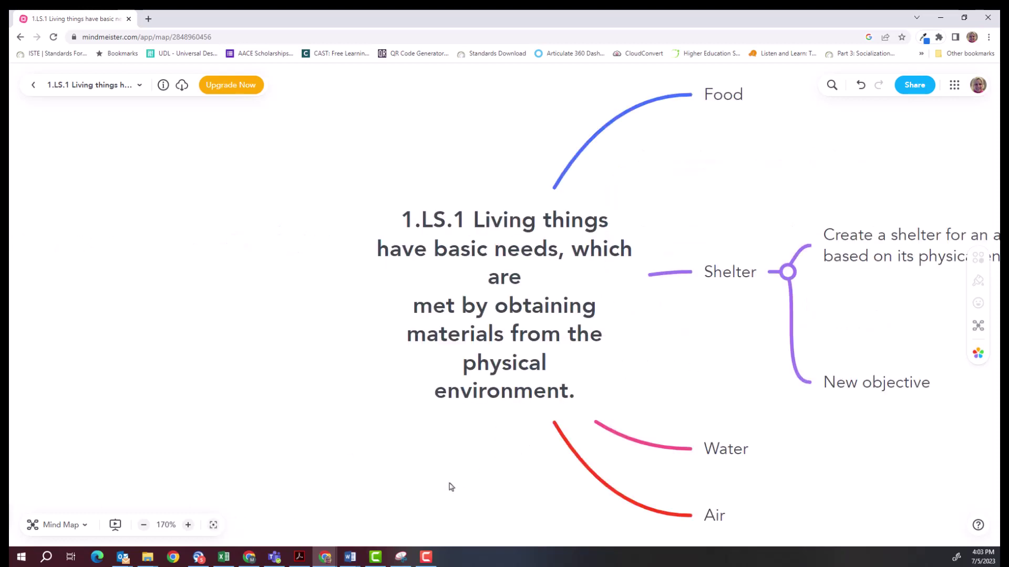
{"action": "left_click", "coordinate": [144, 525]}
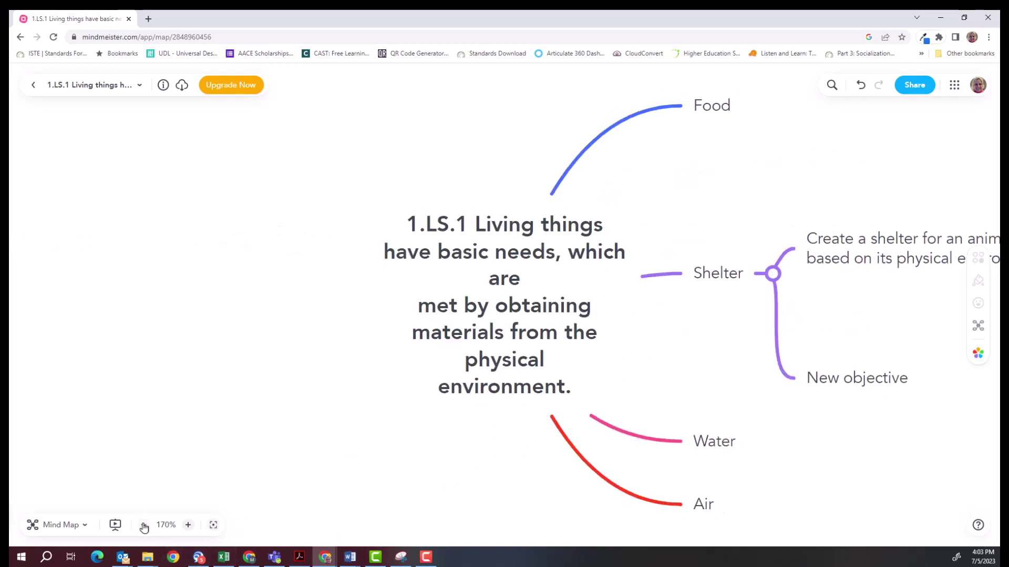
{"action": "left_click", "coordinate": [144, 525]}
{"action": "left_click", "coordinate": [143, 524]}
{"action": "left_click", "coordinate": [143, 525]}
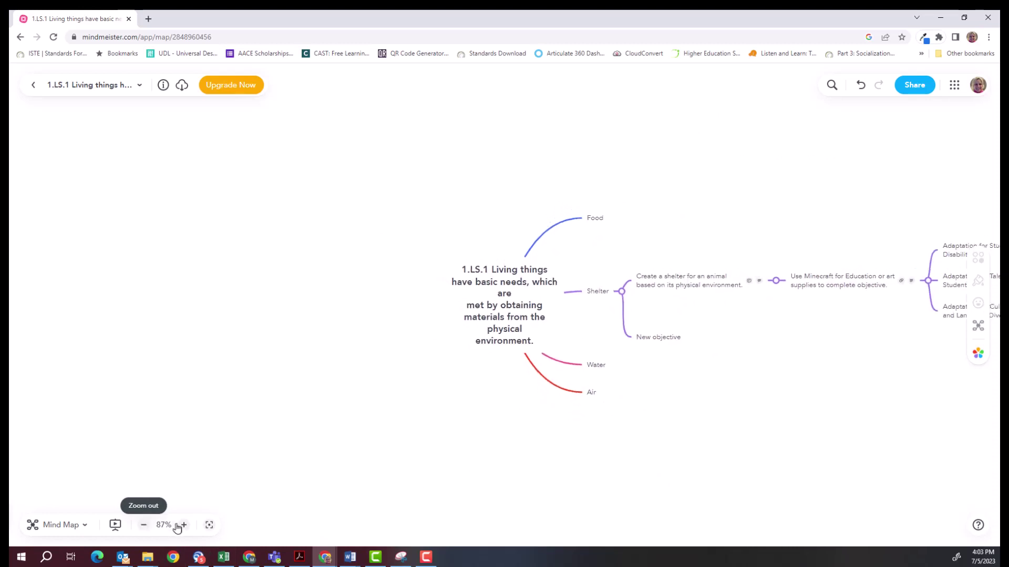
{"action": "left_click_drag", "start_coordinate": [511, 500], "coordinate": [223, 471]}
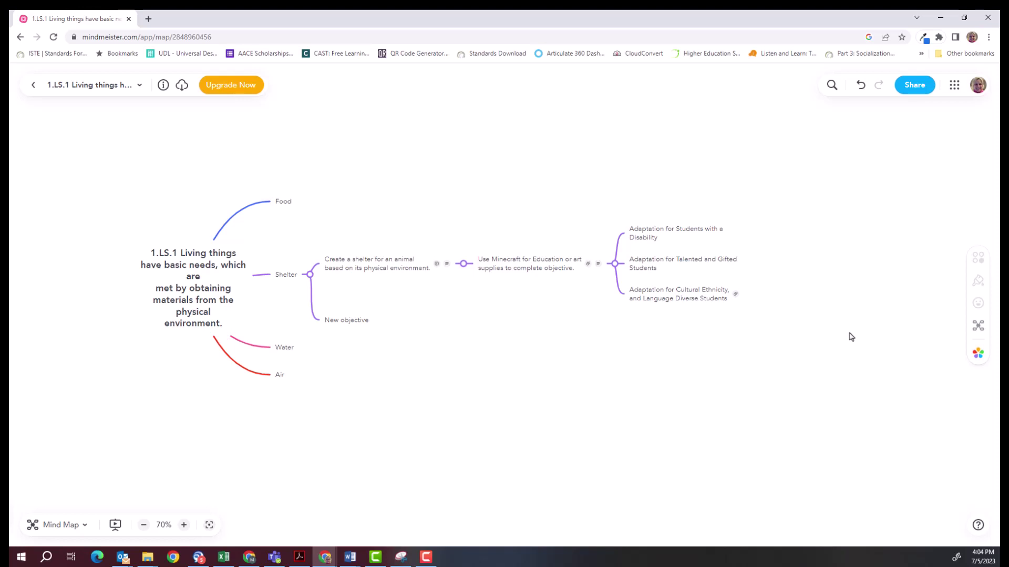
Try the indented list layout, return to the mind map layout, and show the theme choices.
{"action": "left_click", "coordinate": [978, 327]}
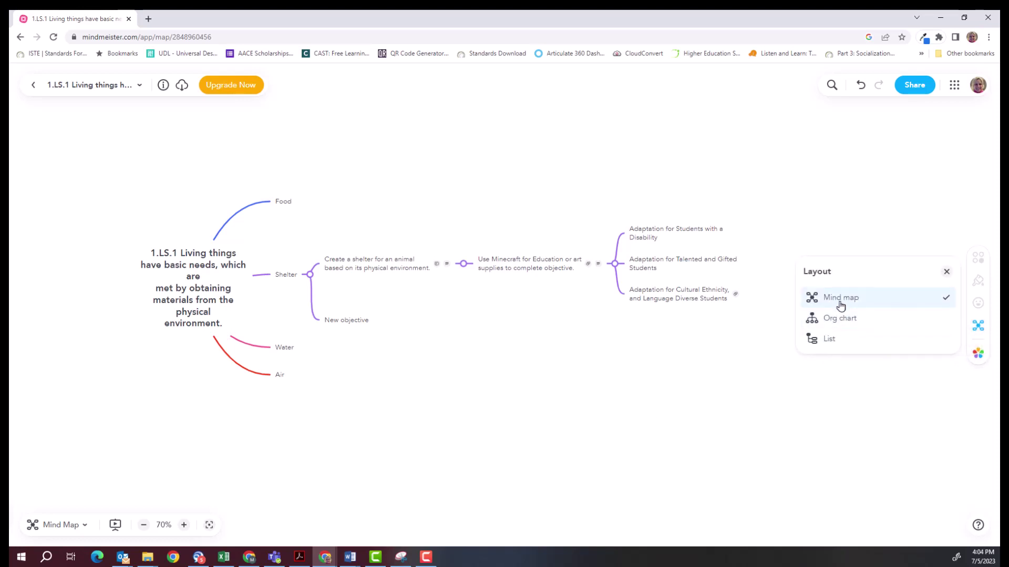
{"action": "left_click", "coordinate": [824, 342]}
{"action": "scroll", "coordinate": [534, 351], "scroll_direction": "down", "scroll_amount": 5}
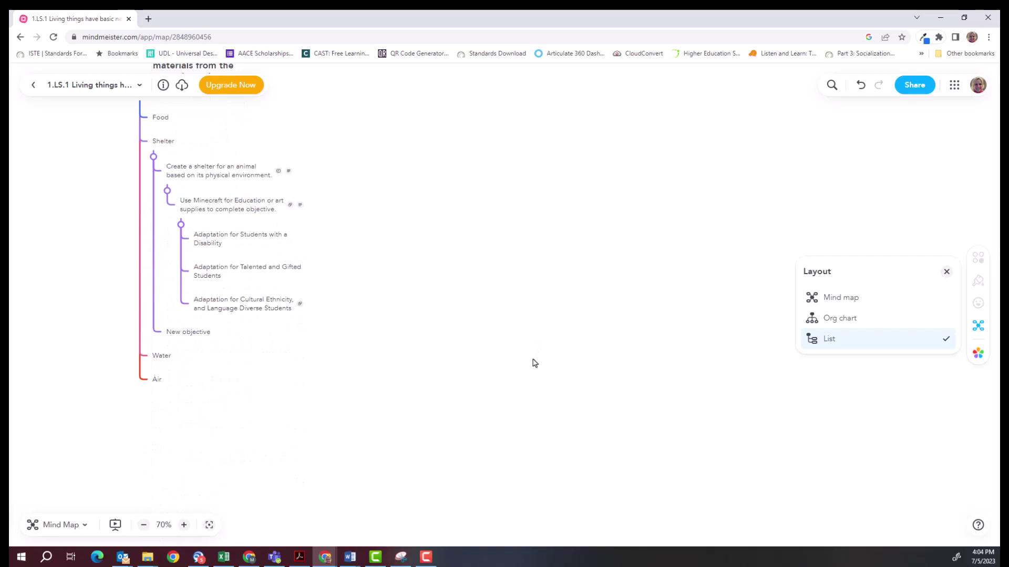
{"action": "left_click", "coordinate": [841, 298]}
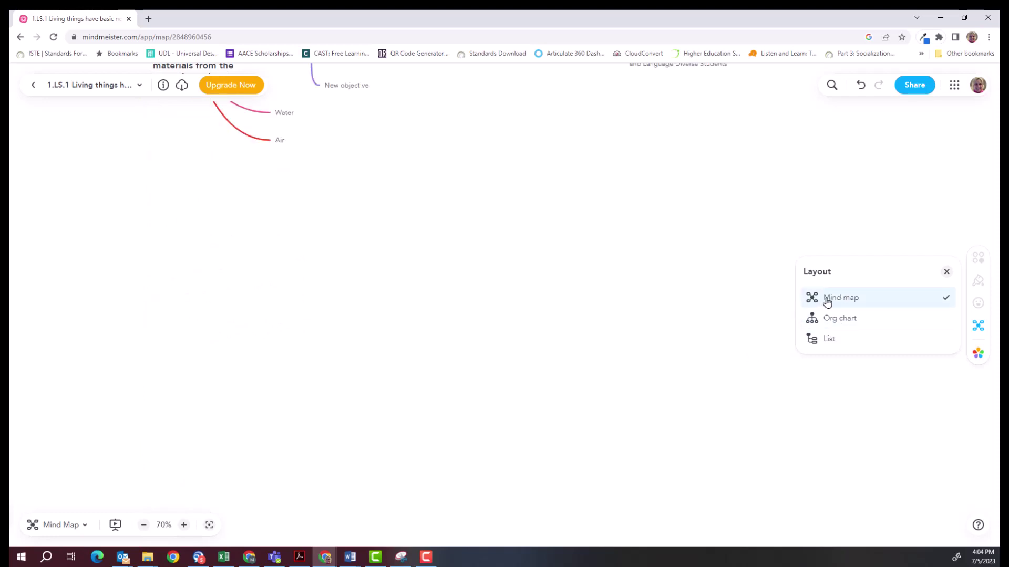
{"action": "left_click", "coordinate": [828, 297]}
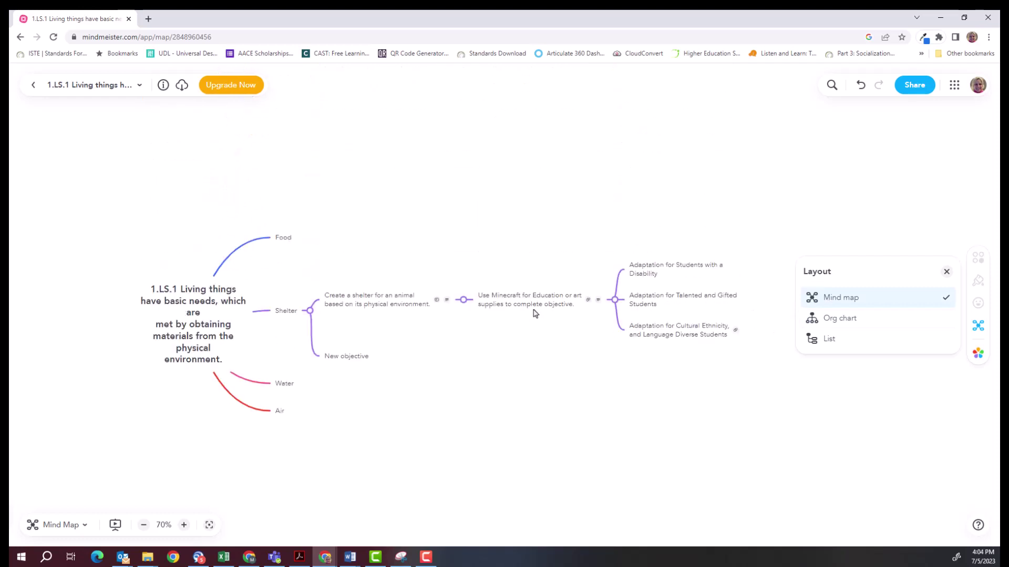
{"action": "left_click", "coordinate": [979, 354]}
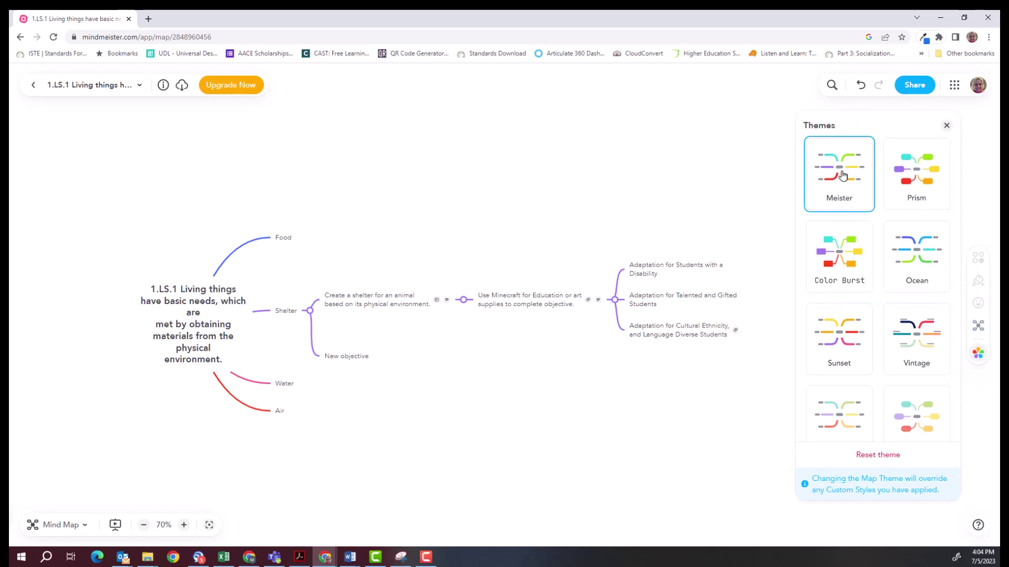
Preview the Prism, Color Burst, Ocean, Sunset, Vintage and Pastel themes, ending on Bubbles.
{"action": "left_click", "coordinate": [920, 180]}
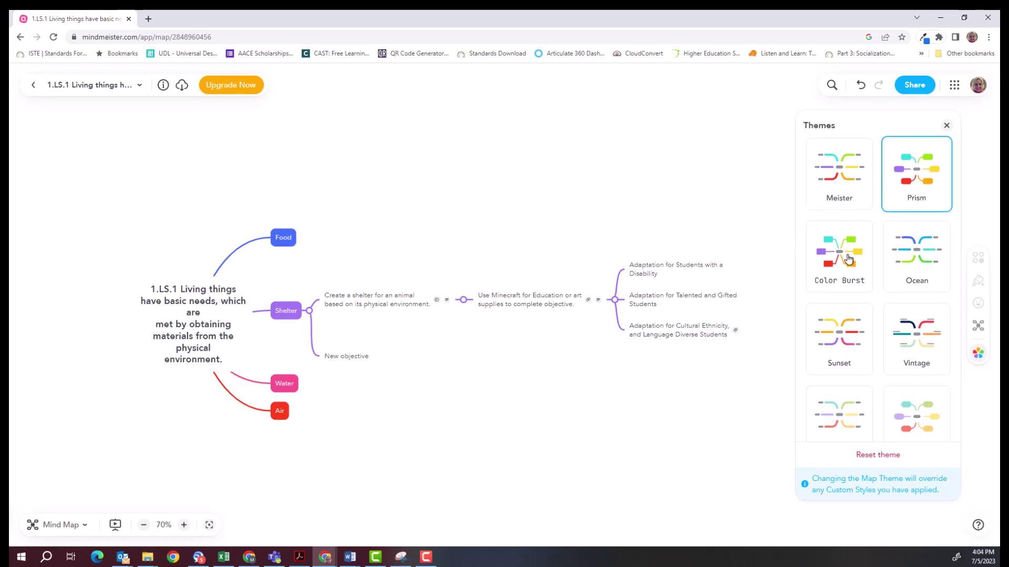
{"action": "left_click", "coordinate": [847, 257]}
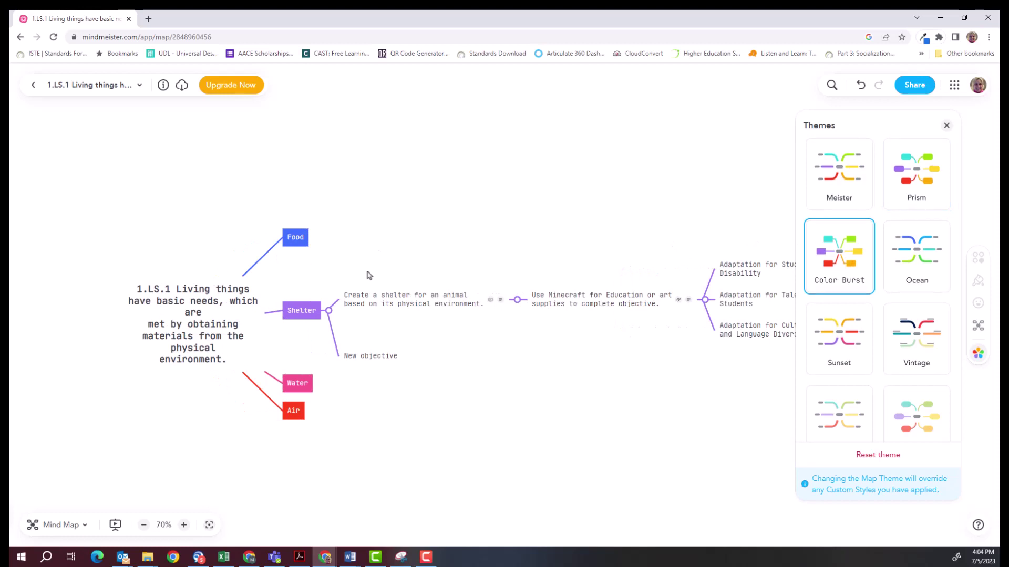
{"action": "left_click", "coordinate": [905, 262]}
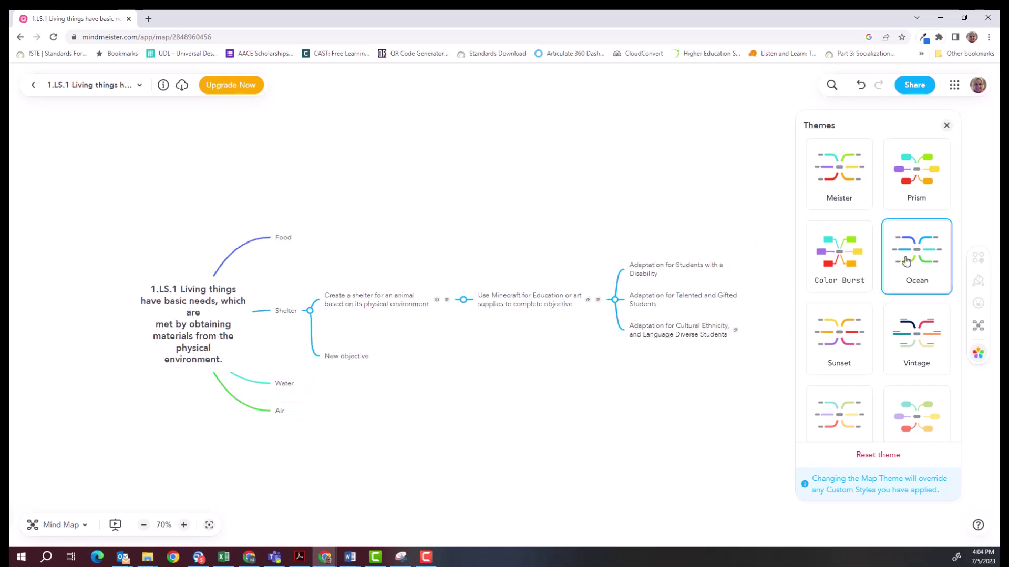
{"action": "left_click", "coordinate": [845, 346]}
{"action": "left_click", "coordinate": [905, 350]}
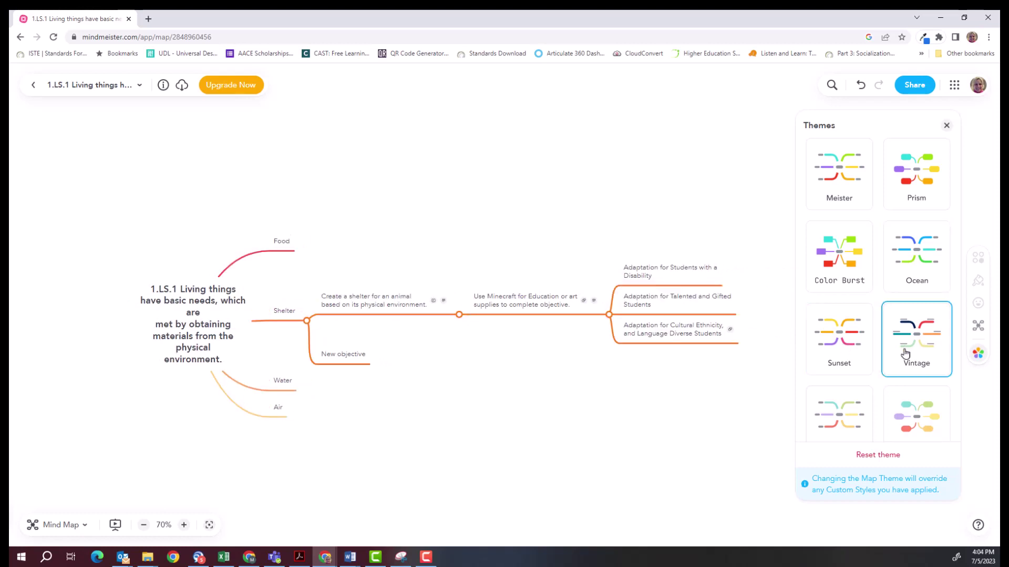
{"action": "left_click", "coordinate": [851, 421]}
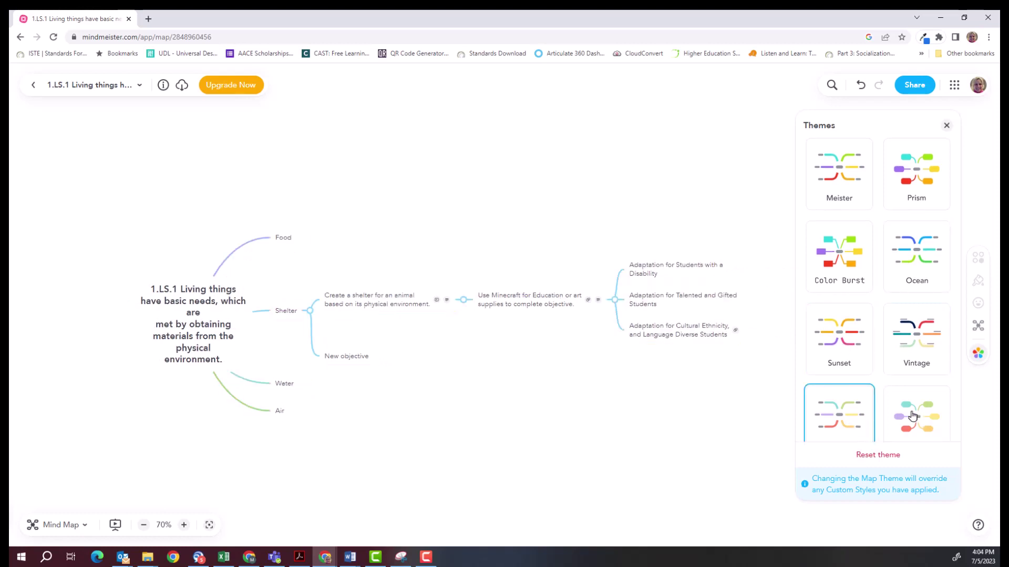
{"action": "left_click", "coordinate": [913, 417]}
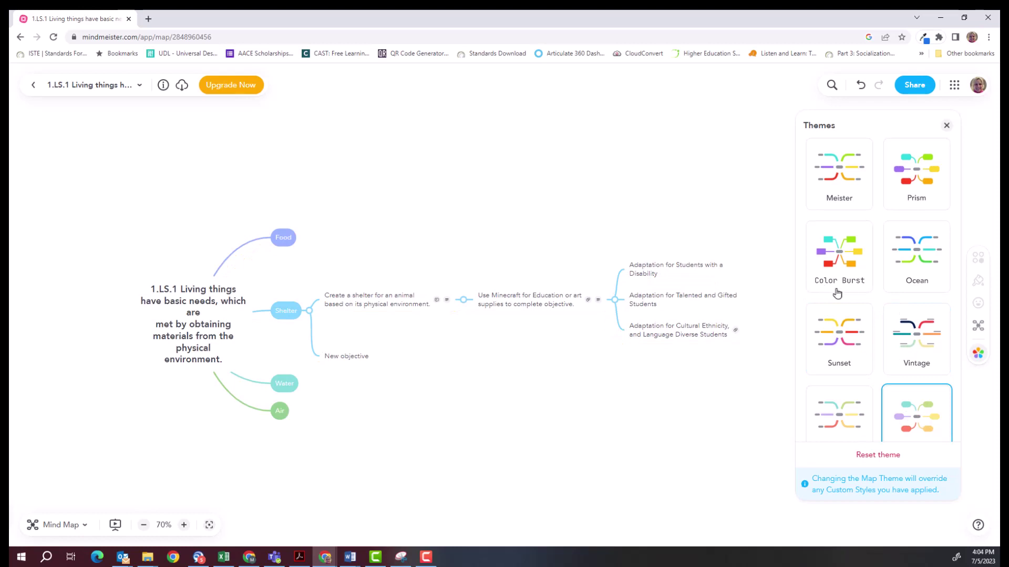
Close the theme list and select the Adaptation for Students with a Disability topic.
{"action": "left_click", "coordinate": [946, 123]}
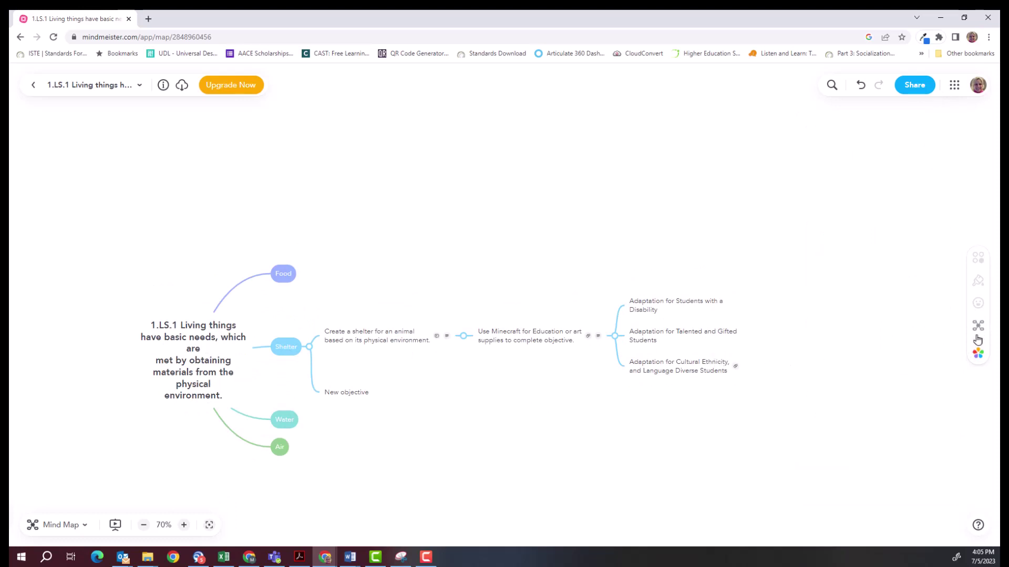
{"action": "left_click", "coordinate": [976, 355]}
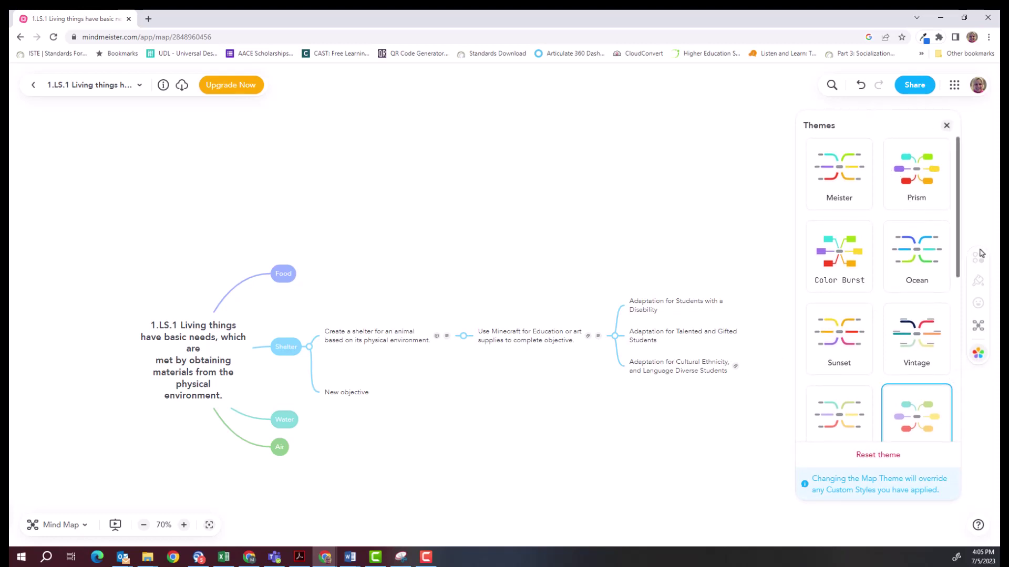
{"action": "left_click", "coordinate": [630, 202]}
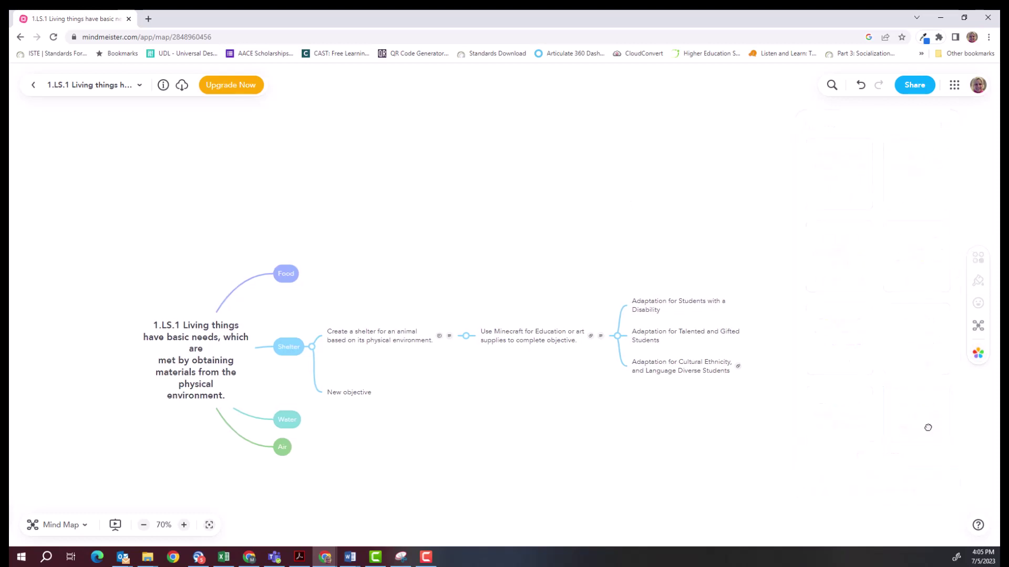
{"action": "left_click", "coordinate": [639, 319]}
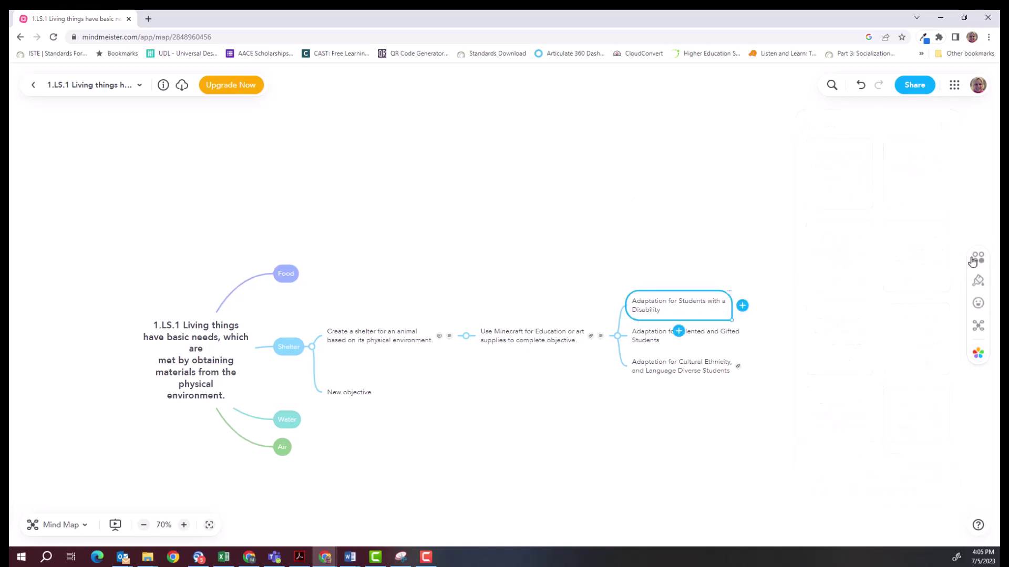
Try the Midnite and Dark Mode themes, then apply the Cubicle theme to the map.
{"action": "left_click", "coordinate": [977, 354]}
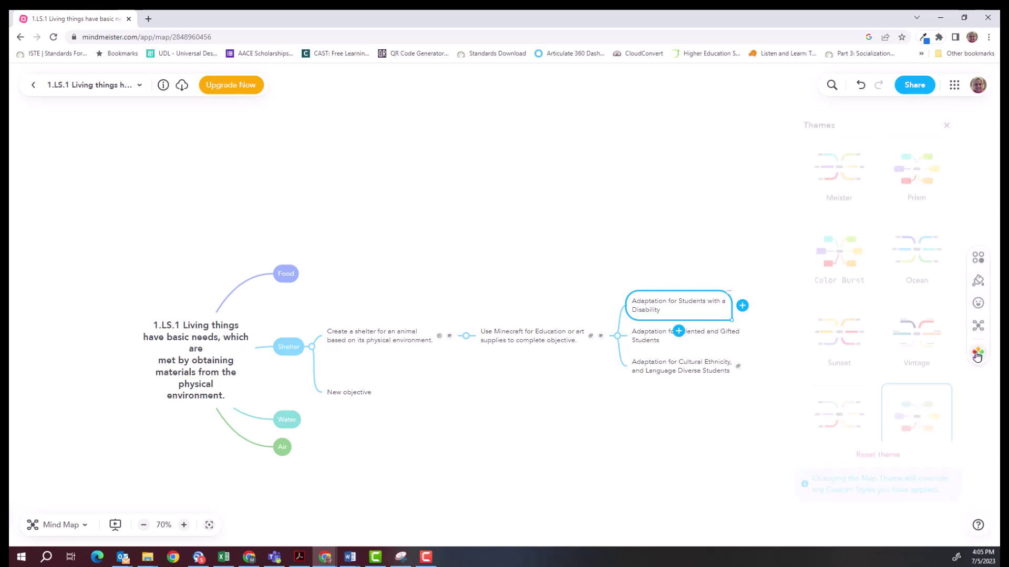
{"action": "scroll", "coordinate": [891, 258], "scroll_direction": "down", "scroll_amount": 5}
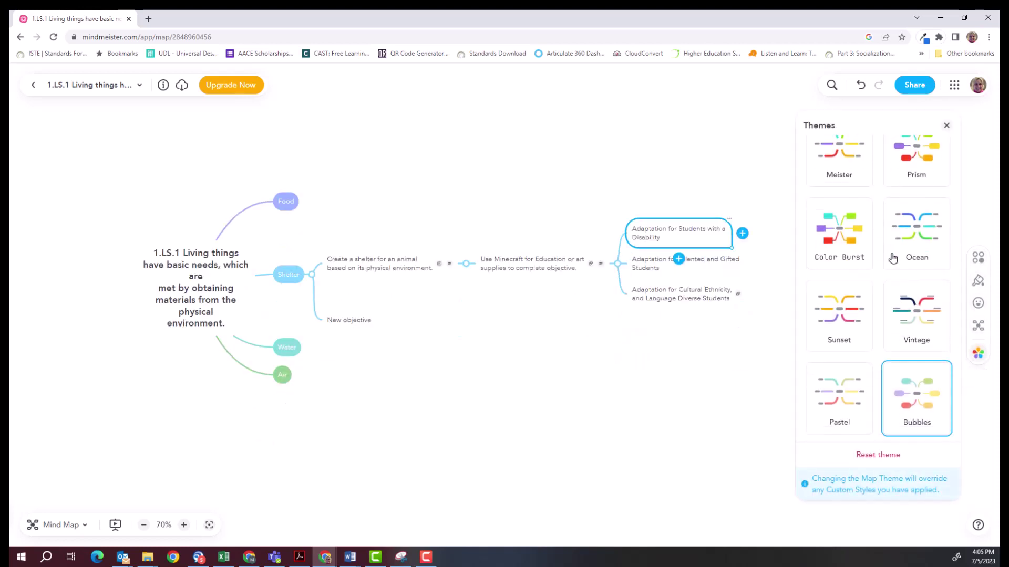
{"action": "scroll", "coordinate": [892, 258], "scroll_direction": "down", "scroll_amount": 1}
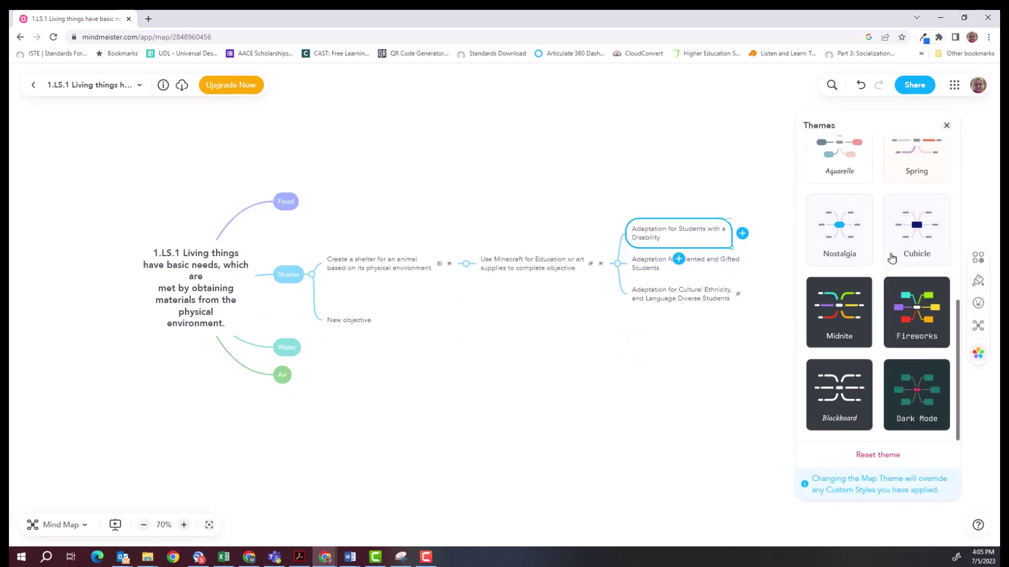
{"action": "left_click", "coordinate": [845, 328]}
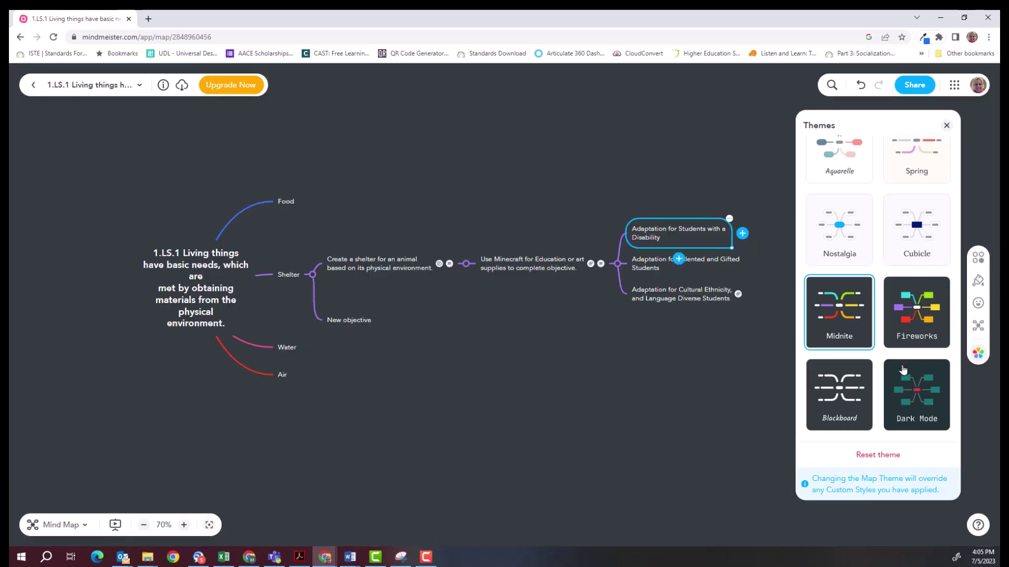
{"action": "left_click", "coordinate": [917, 393]}
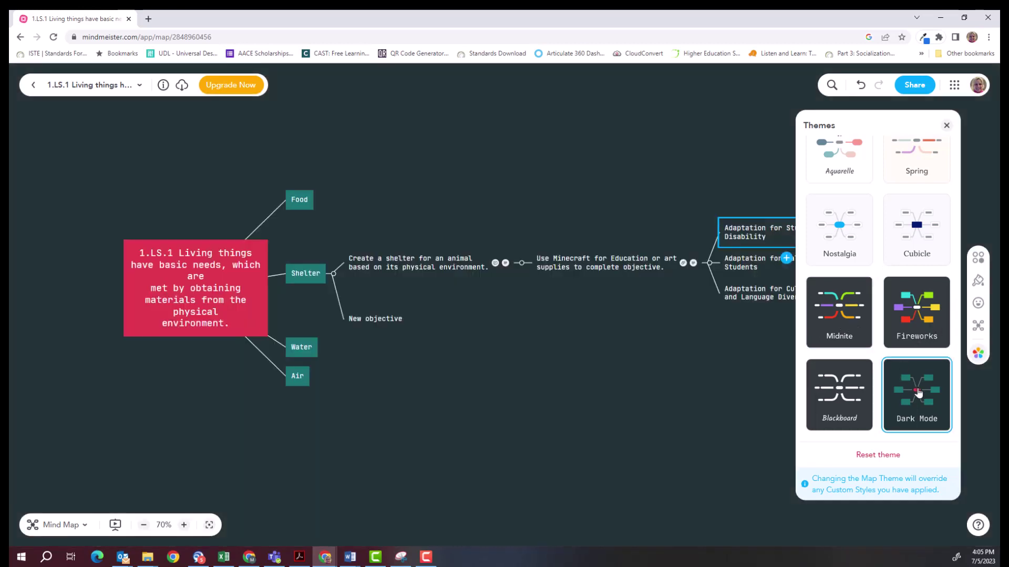
{"action": "left_click", "coordinate": [919, 235]}
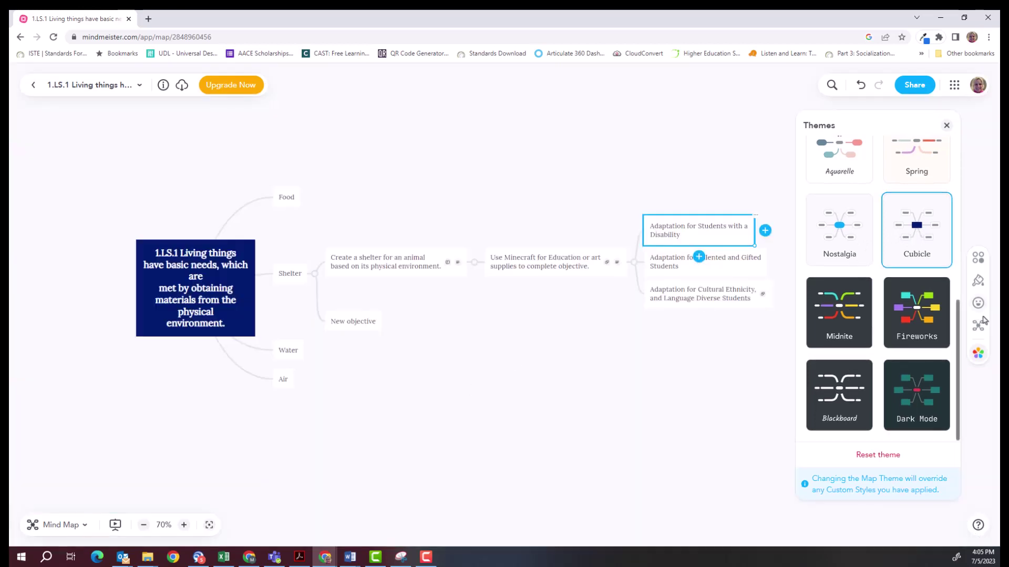
{"action": "left_click", "coordinate": [979, 258]}
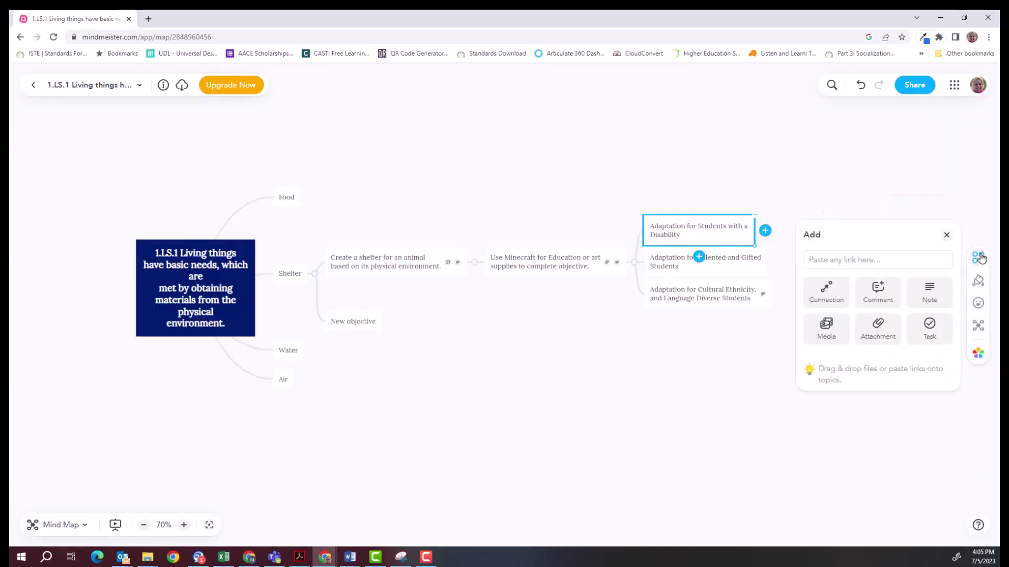
Make the Adaptation for Talented and Gifted Students text bold, italic, in a handwriting font.
{"action": "left_click", "coordinate": [979, 285]}
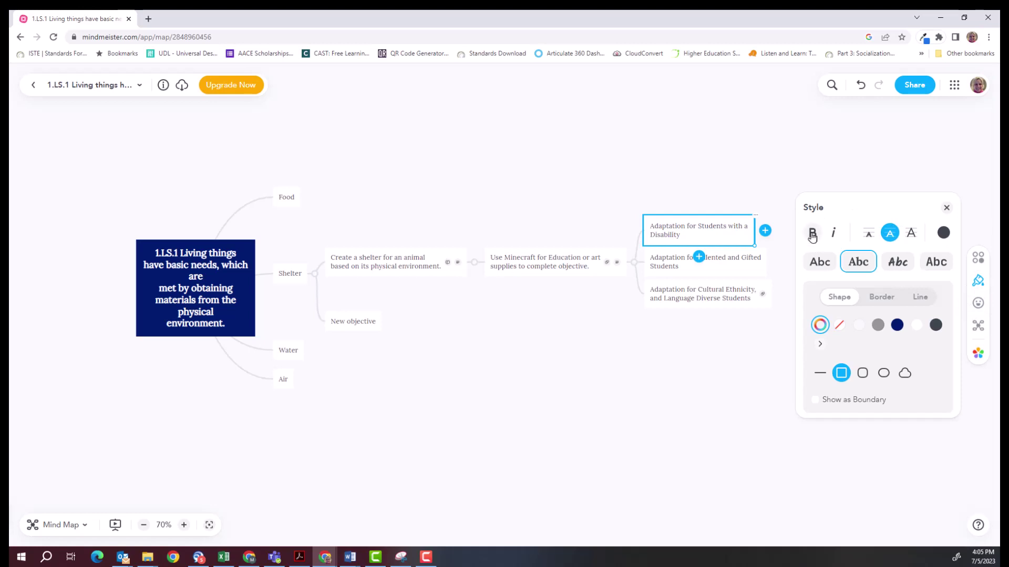
{"action": "left_click", "coordinate": [664, 260]}
{"action": "left_click", "coordinate": [812, 233]}
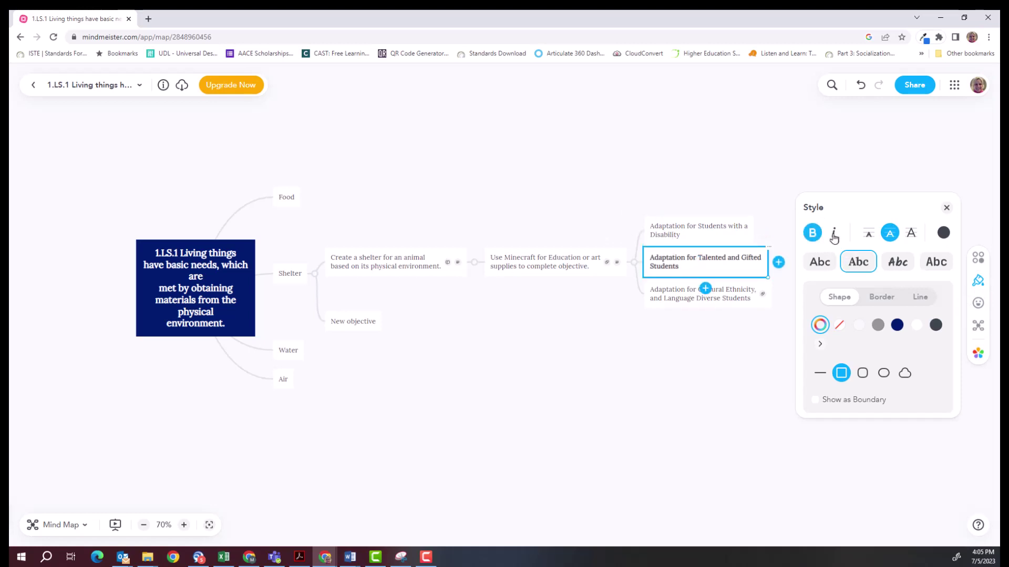
{"action": "left_click", "coordinate": [834, 235]}
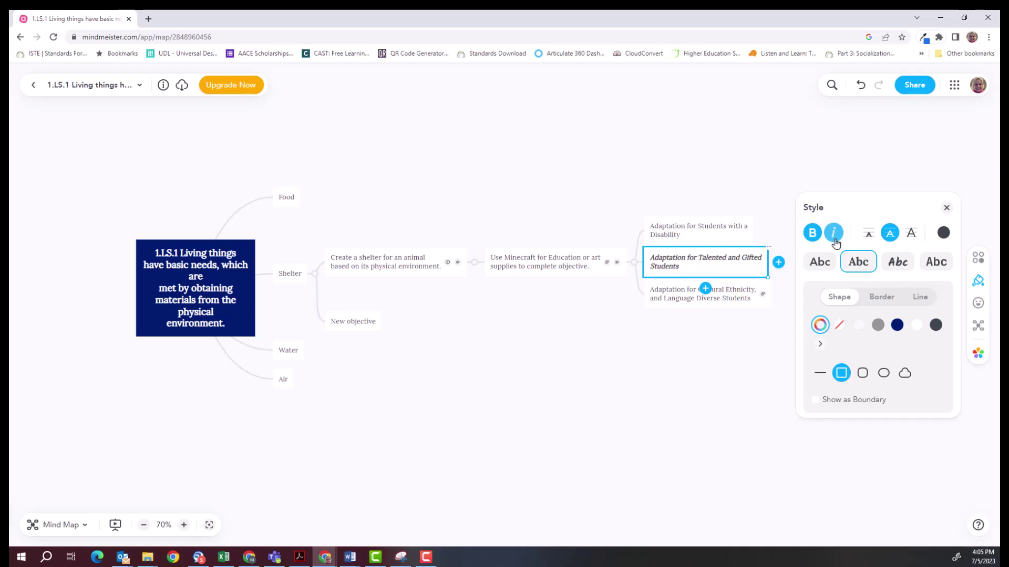
{"action": "left_click", "coordinate": [869, 235]}
{"action": "left_click", "coordinate": [911, 234]}
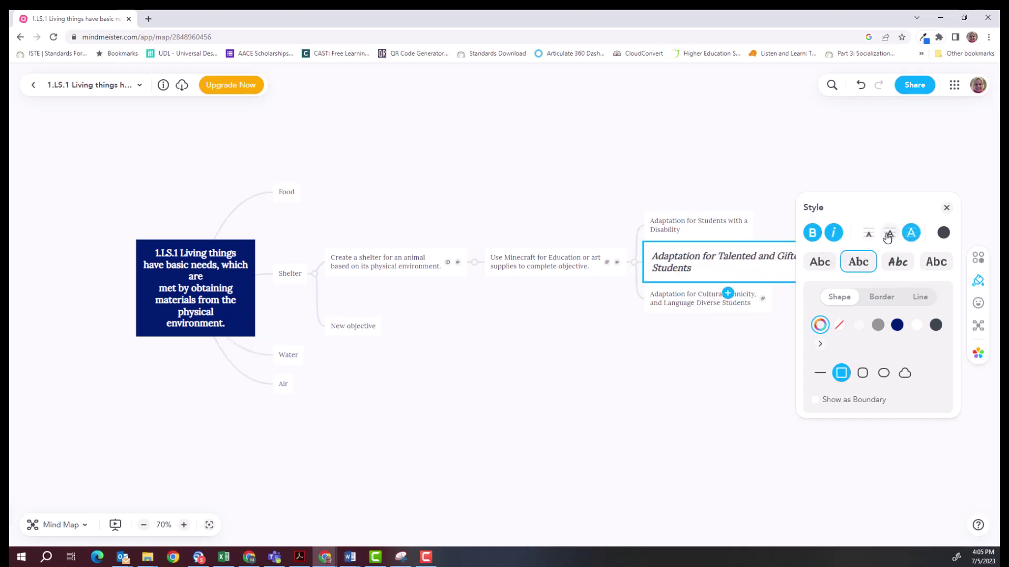
{"action": "left_click", "coordinate": [822, 263]}
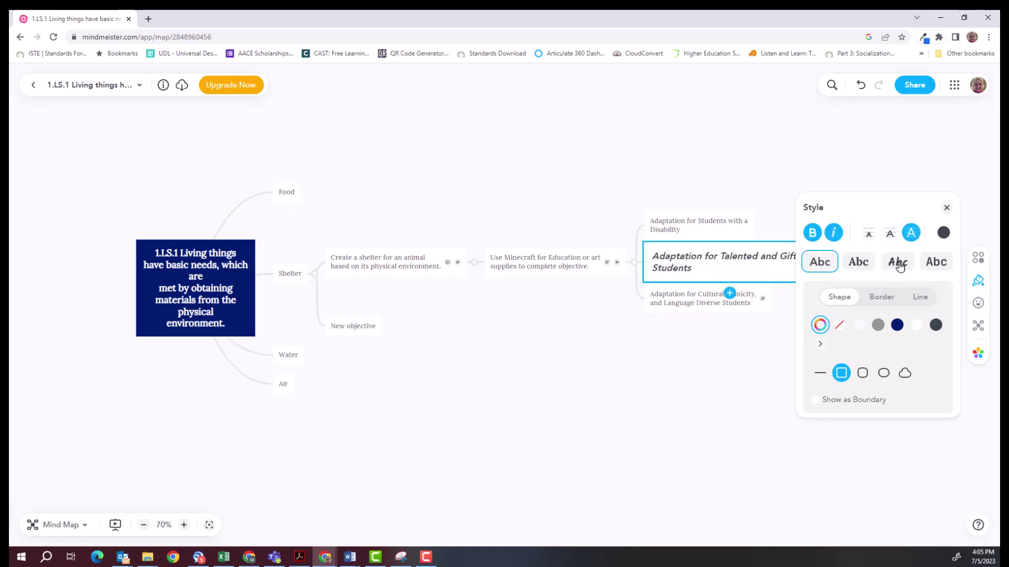
{"action": "left_click", "coordinate": [898, 265]}
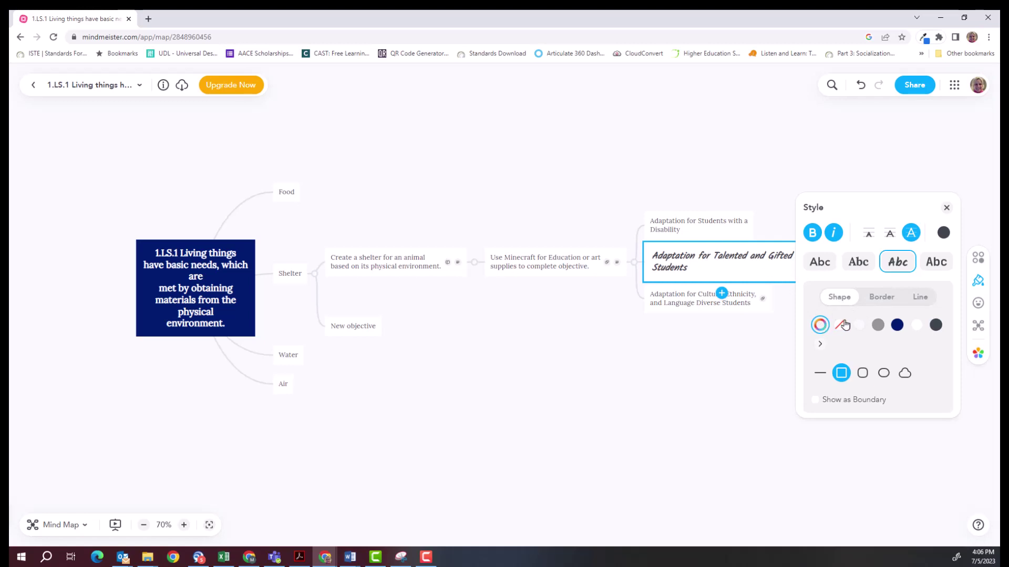
Try grey, navy and dark grey fills on the topic, then clear the fill.
{"action": "left_click", "coordinate": [876, 326]}
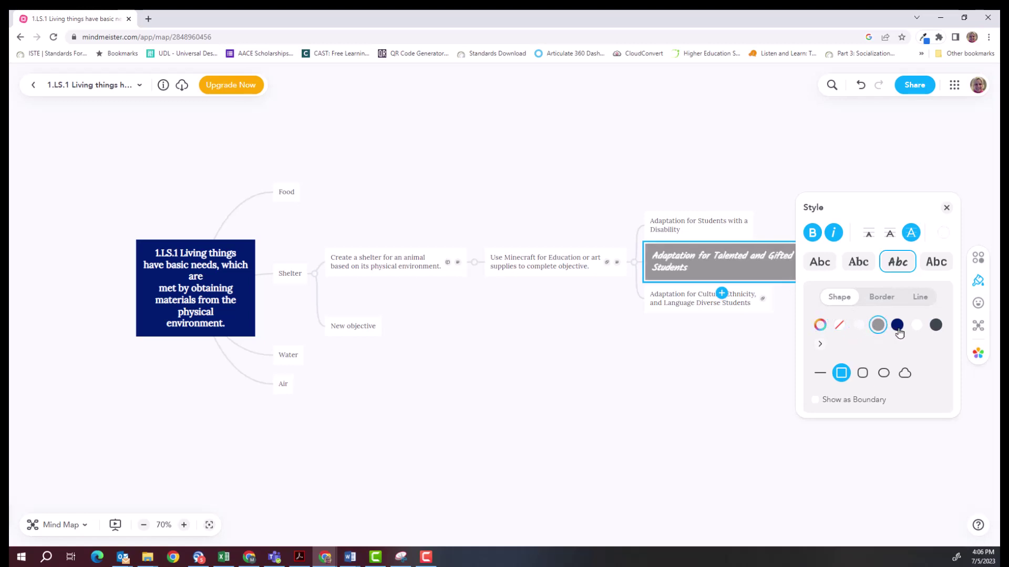
{"action": "left_click", "coordinate": [898, 331]}
{"action": "left_click", "coordinate": [936, 328]}
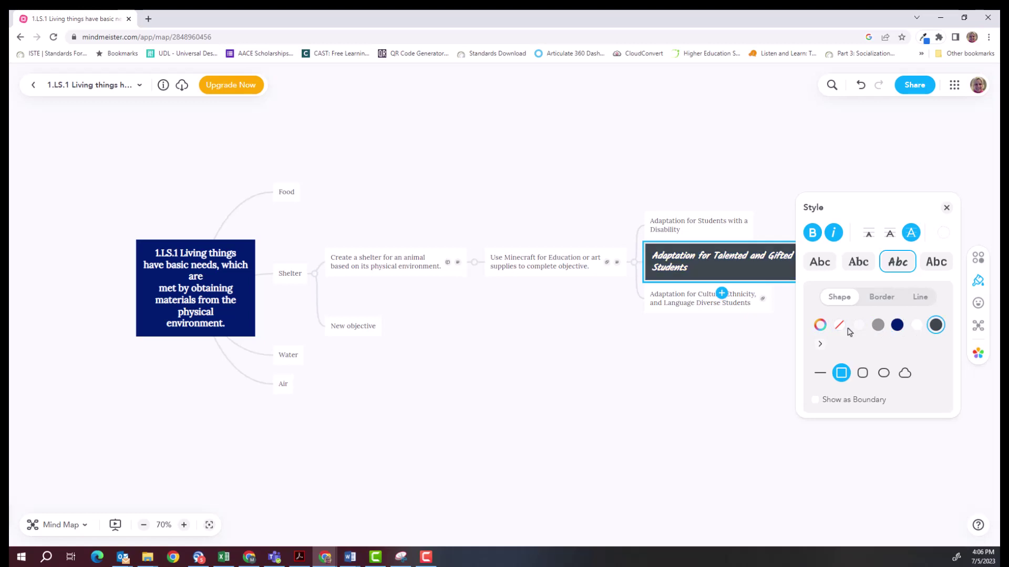
{"action": "left_click", "coordinate": [820, 326]}
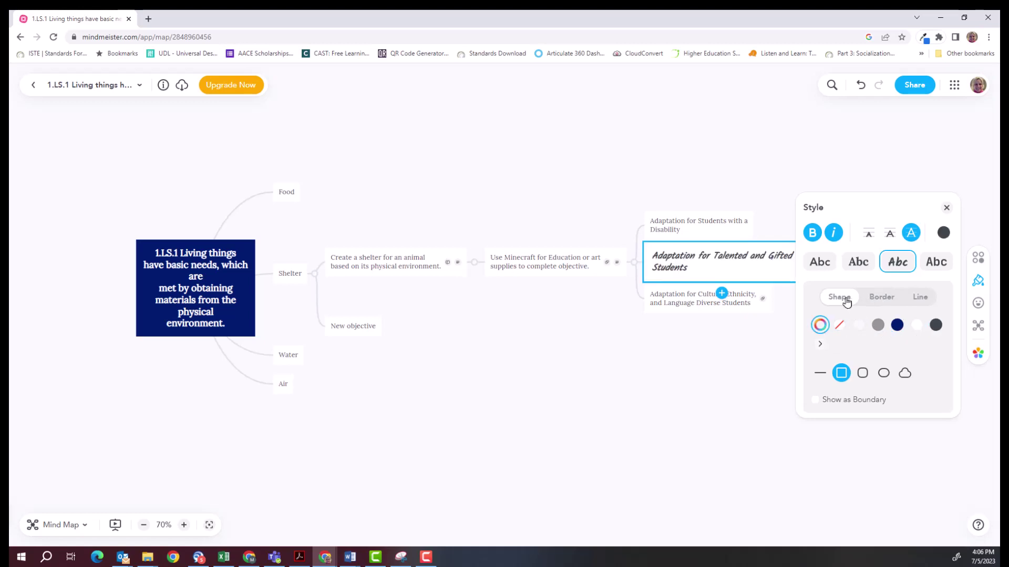
Give the topic a dashed, medium-thickness border and a dotted connector line.
{"action": "left_click", "coordinate": [887, 296]}
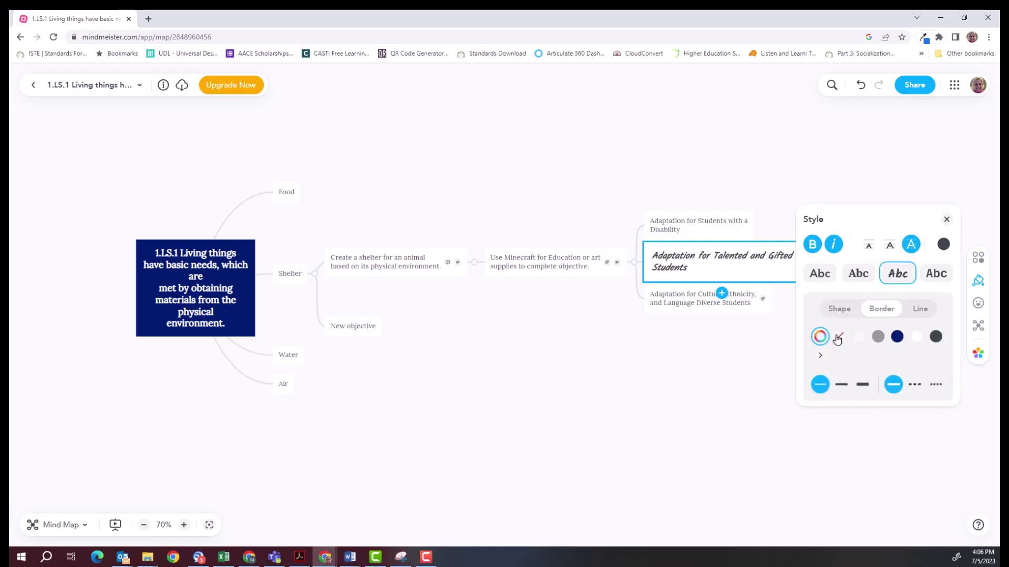
{"action": "left_click", "coordinate": [913, 386]}
{"action": "left_click", "coordinate": [841, 384]}
{"action": "left_click", "coordinate": [919, 309]}
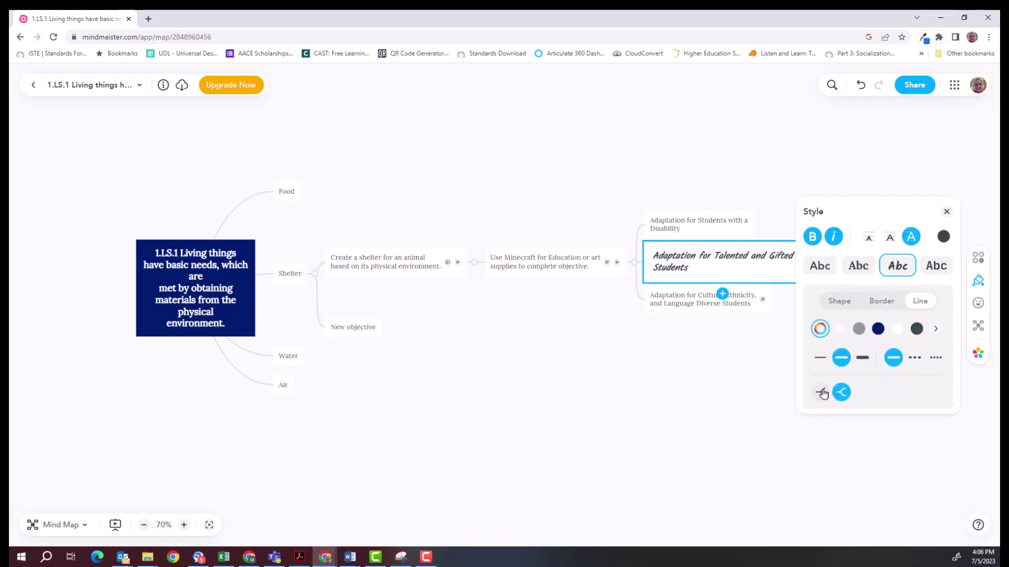
{"action": "left_click", "coordinate": [822, 394]}
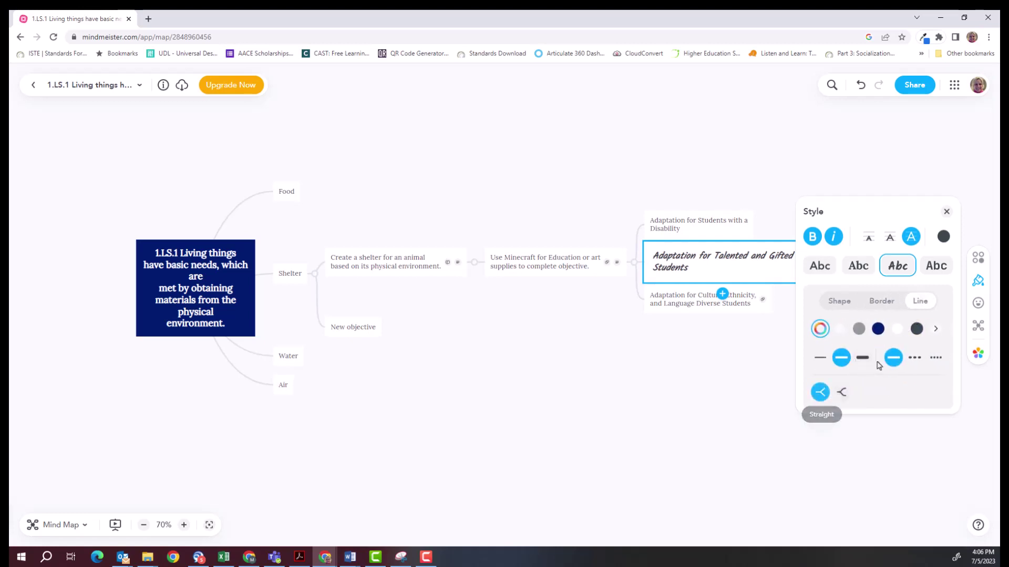
{"action": "left_click", "coordinate": [915, 358]}
{"action": "left_click", "coordinate": [935, 358]}
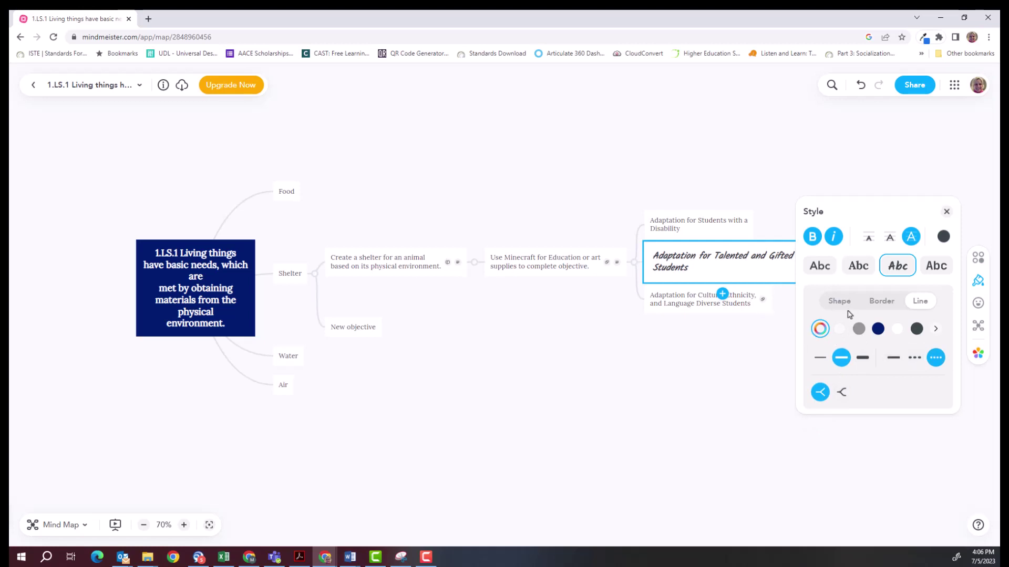
Fill the topic dark grey and, after trying cloud, pill and rounded outlines, give it square corners.
{"action": "left_click", "coordinate": [842, 303]}
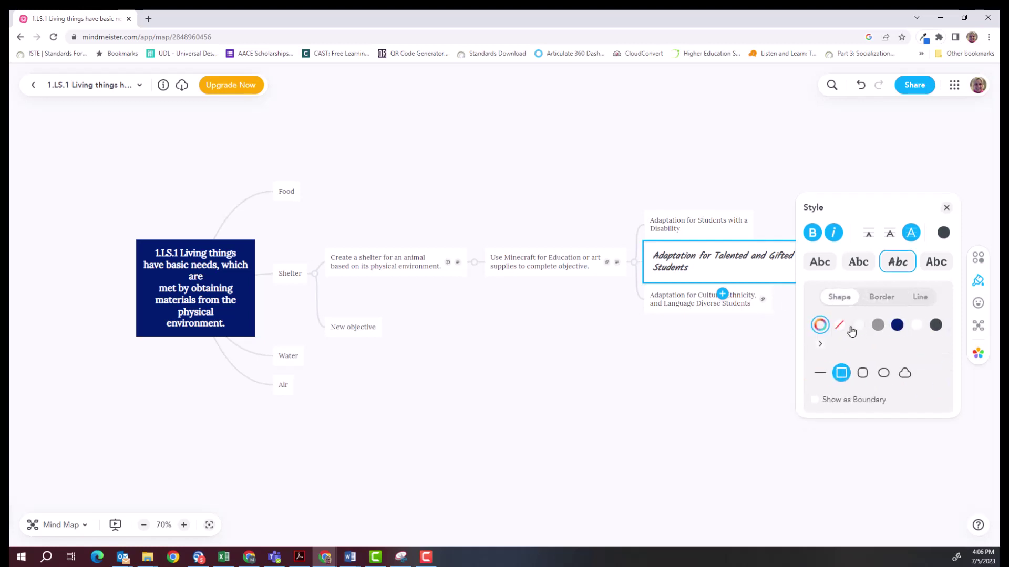
{"action": "left_click", "coordinate": [935, 326]}
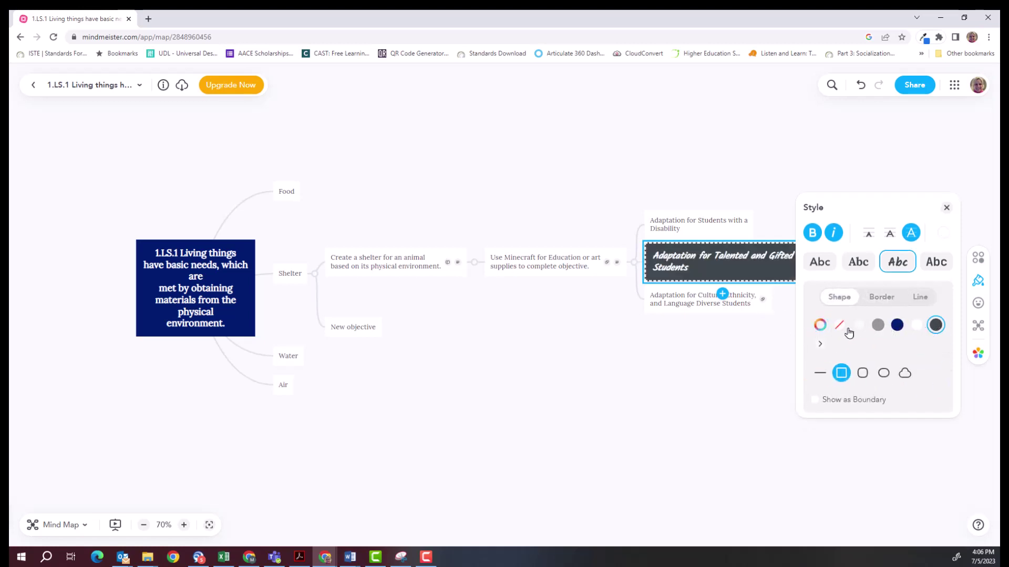
{"action": "left_click", "coordinate": [820, 344]}
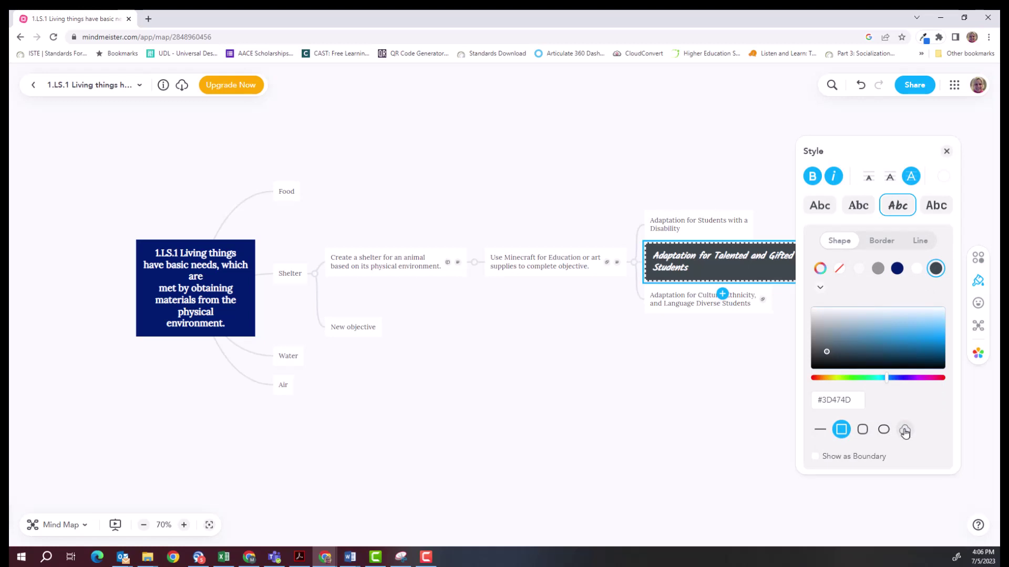
{"action": "left_click", "coordinate": [904, 430]}
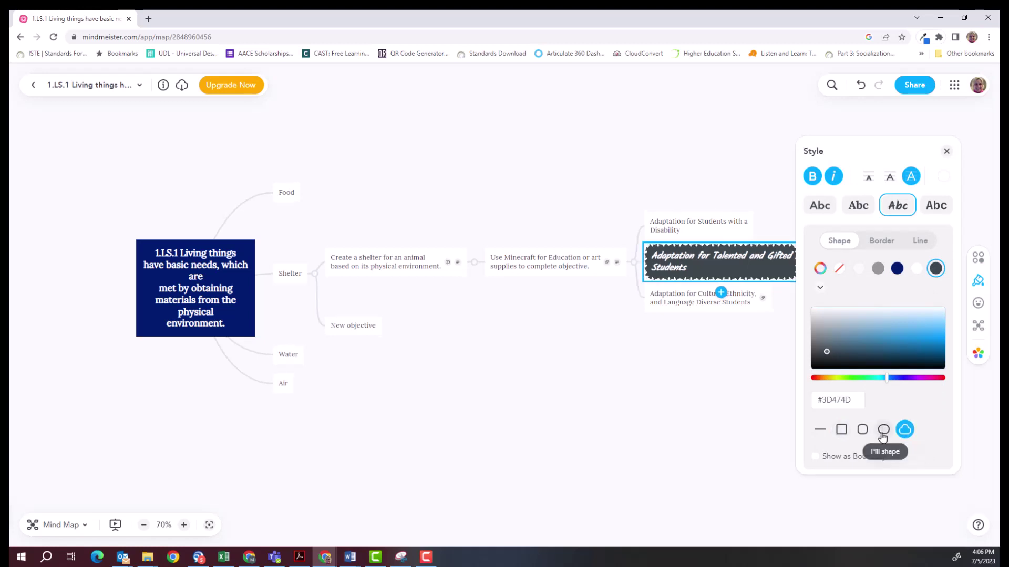
{"action": "left_click", "coordinate": [883, 429]}
{"action": "left_click", "coordinate": [861, 430]}
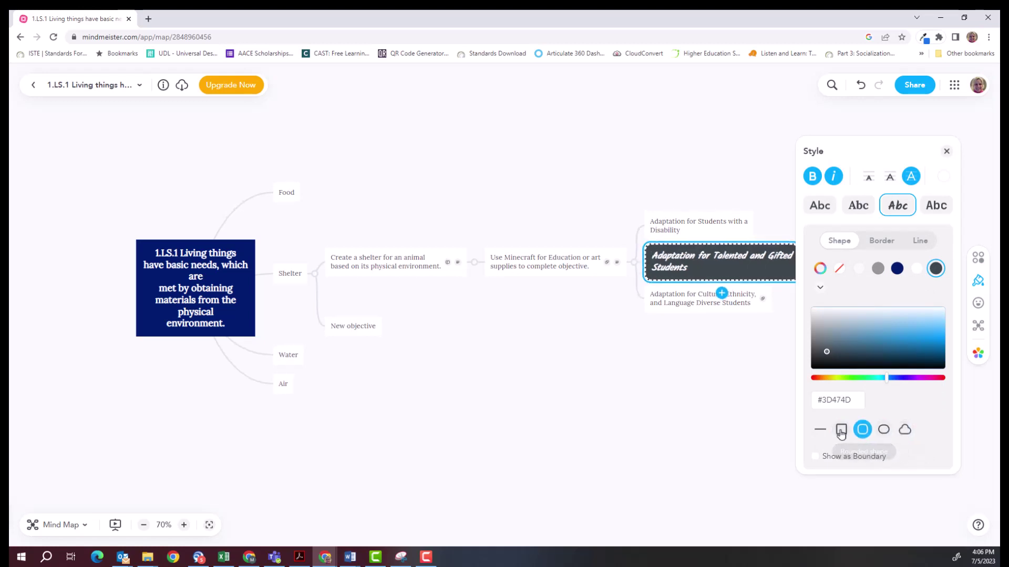
{"action": "left_click", "coordinate": [839, 432]}
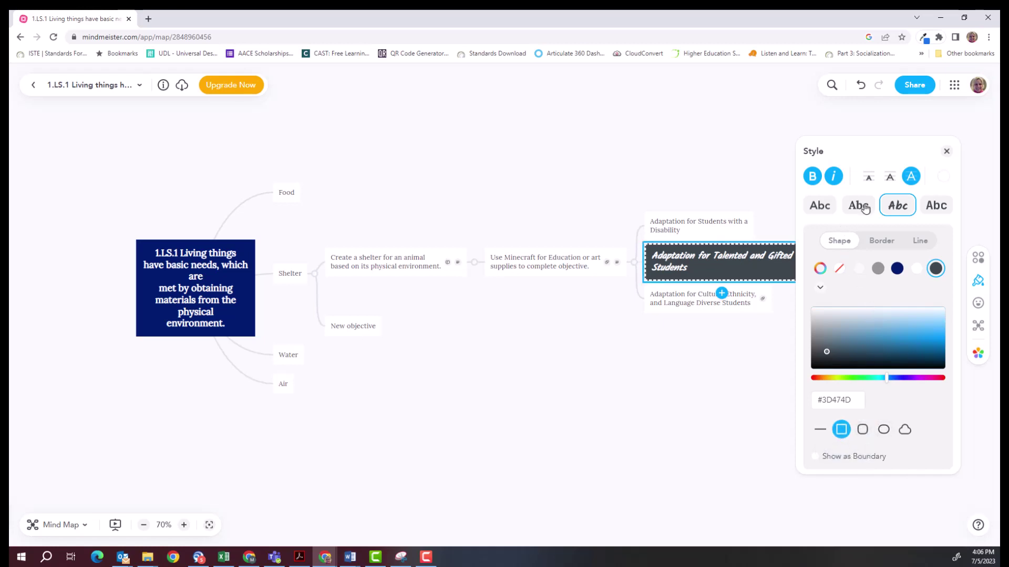
{"action": "left_click", "coordinate": [946, 151]}
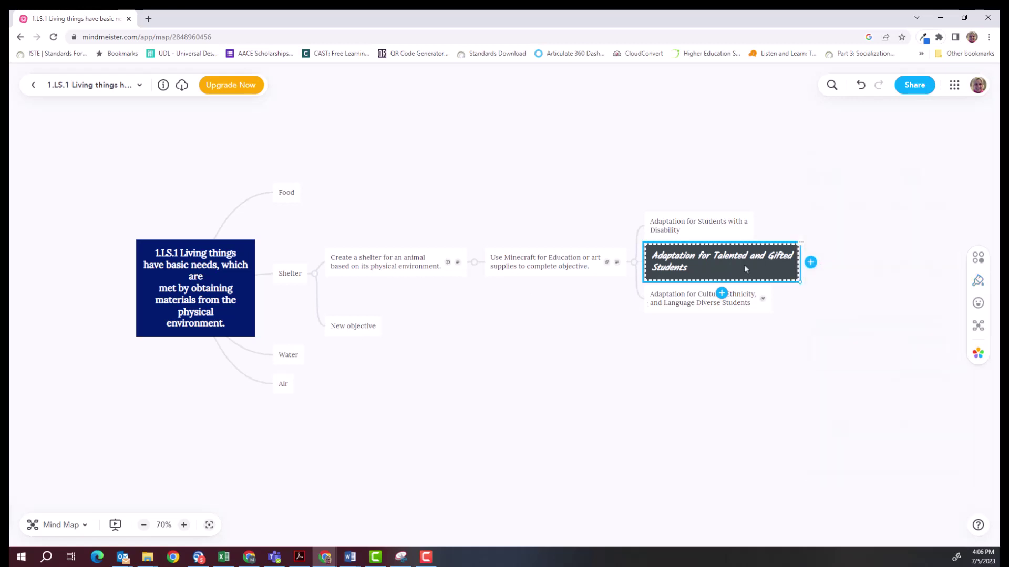
Apply the dark chalkboard-style theme with white handwritten text and zoom the map to 101%.
{"action": "left_click", "coordinate": [978, 353]}
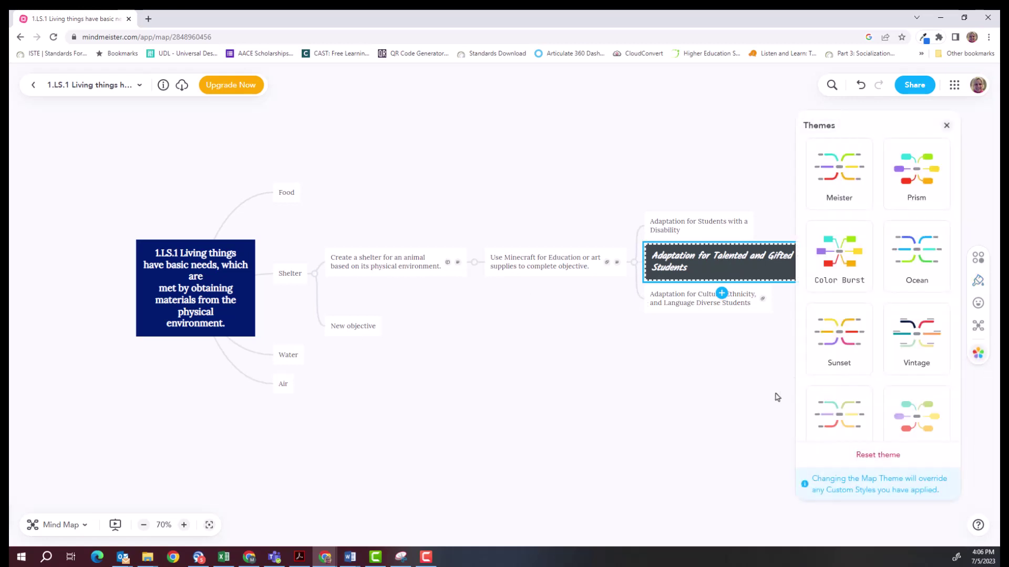
{"action": "scroll", "coordinate": [906, 410], "scroll_direction": "down", "scroll_amount": 6}
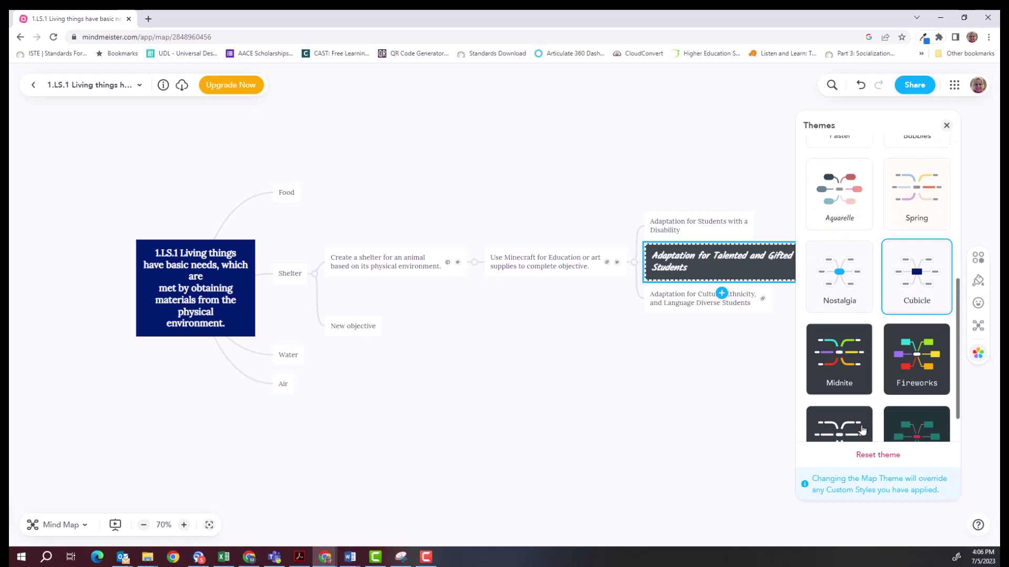
{"action": "left_click", "coordinate": [839, 423]}
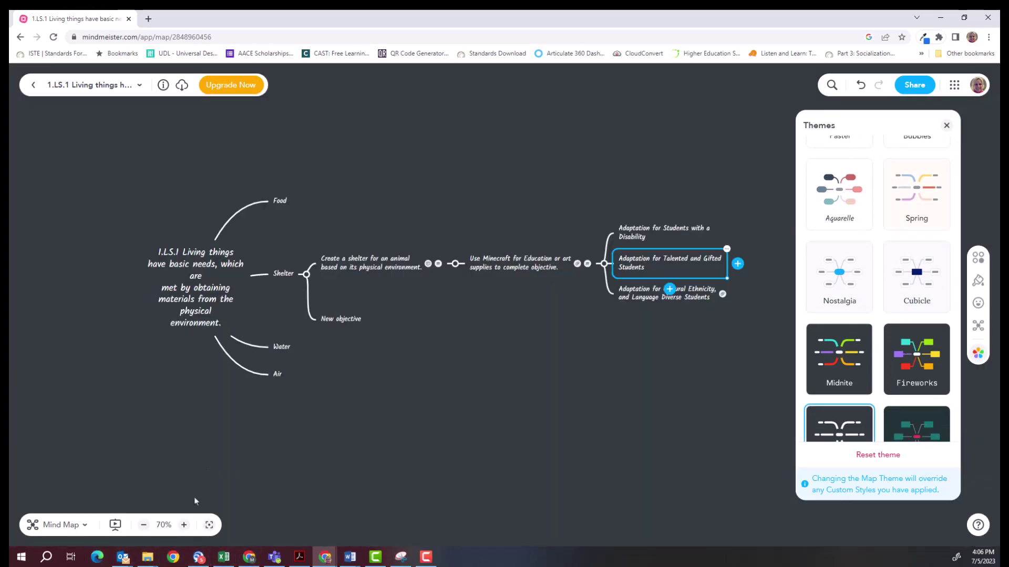
{"action": "left_click", "coordinate": [184, 525]}
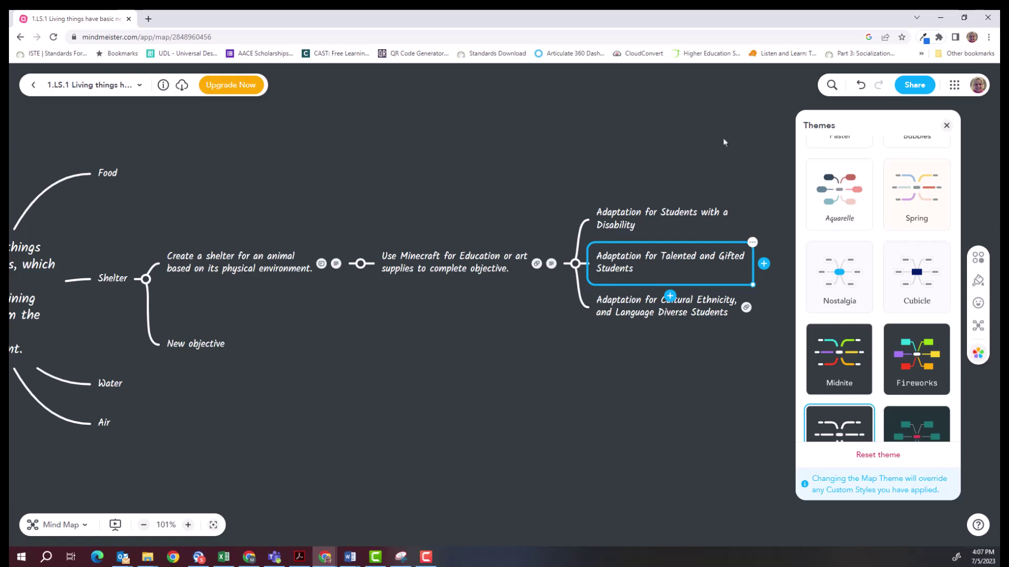
{"action": "left_click", "coordinate": [946, 125]}
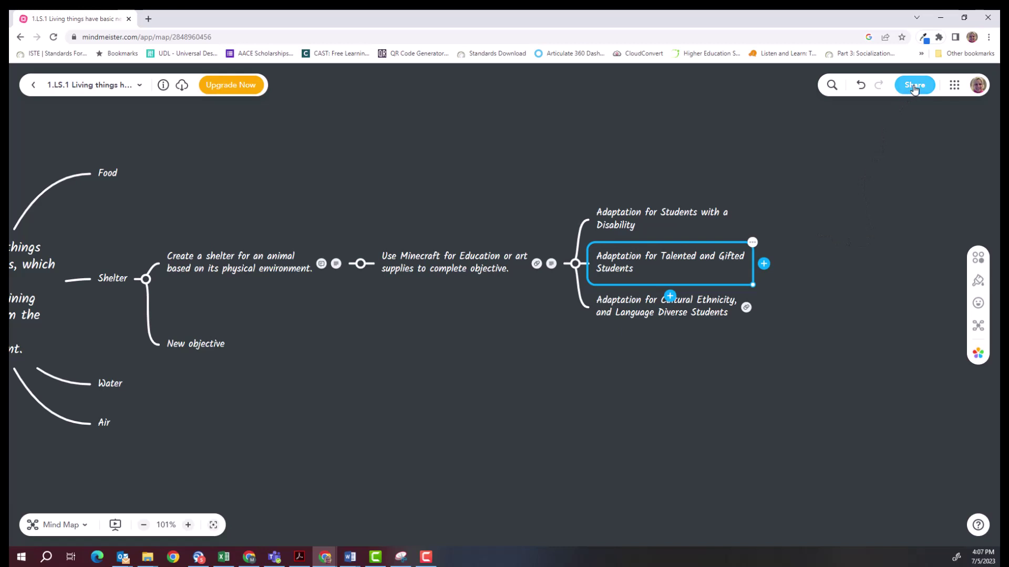
Turn on the map's share link, change it from Can edit to Can view, and copy it.
{"action": "left_click", "coordinate": [914, 86]}
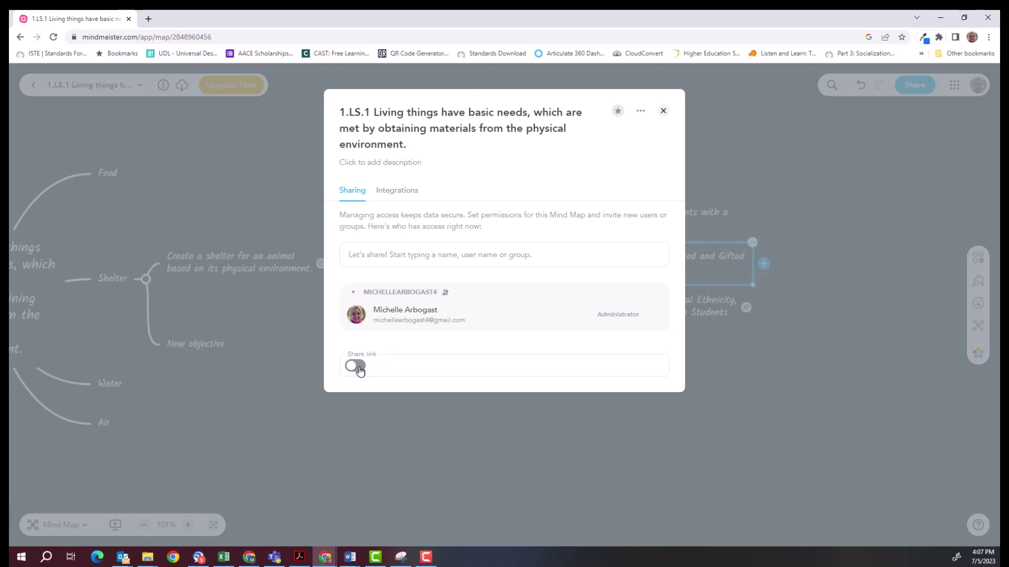
{"action": "left_click", "coordinate": [357, 368]}
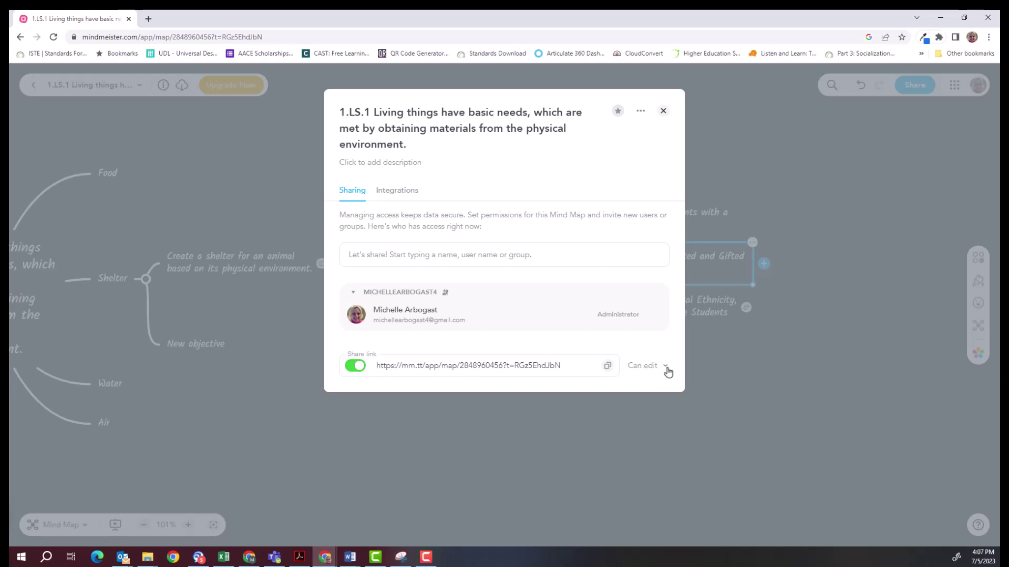
{"action": "left_click", "coordinate": [664, 370]}
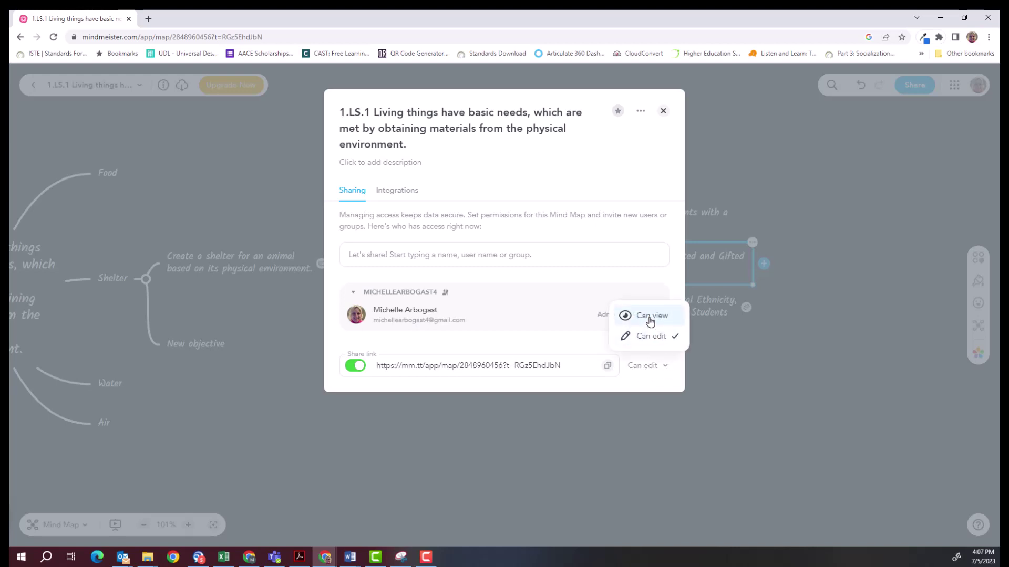
{"action": "left_click", "coordinate": [651, 318]}
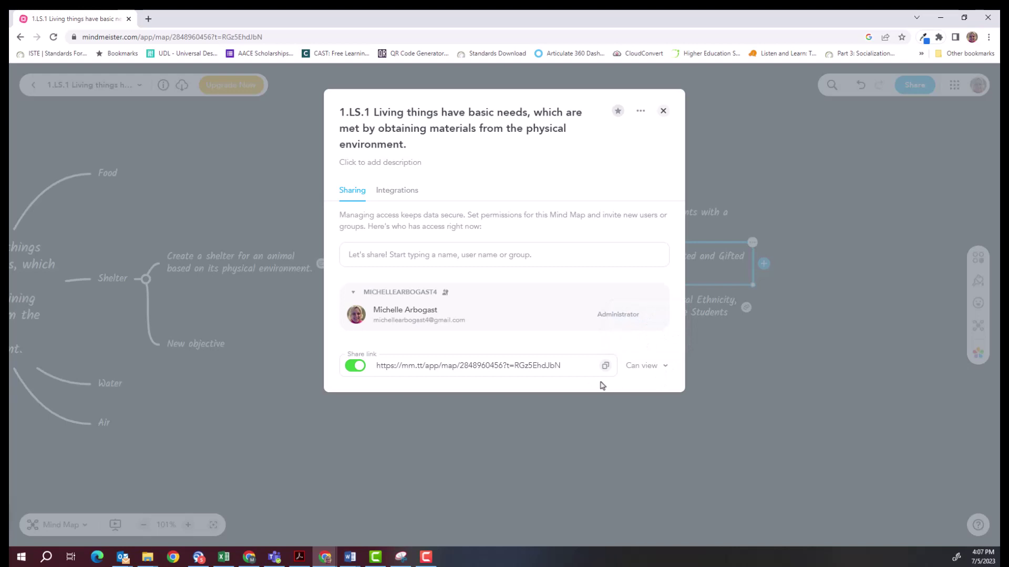
{"action": "left_click", "coordinate": [604, 367]}
{"action": "left_click", "coordinate": [605, 367]}
Close the Share dialog and pan the canvas to recentre the 1.LS.1 map.
{"action": "left_click", "coordinate": [663, 111]}
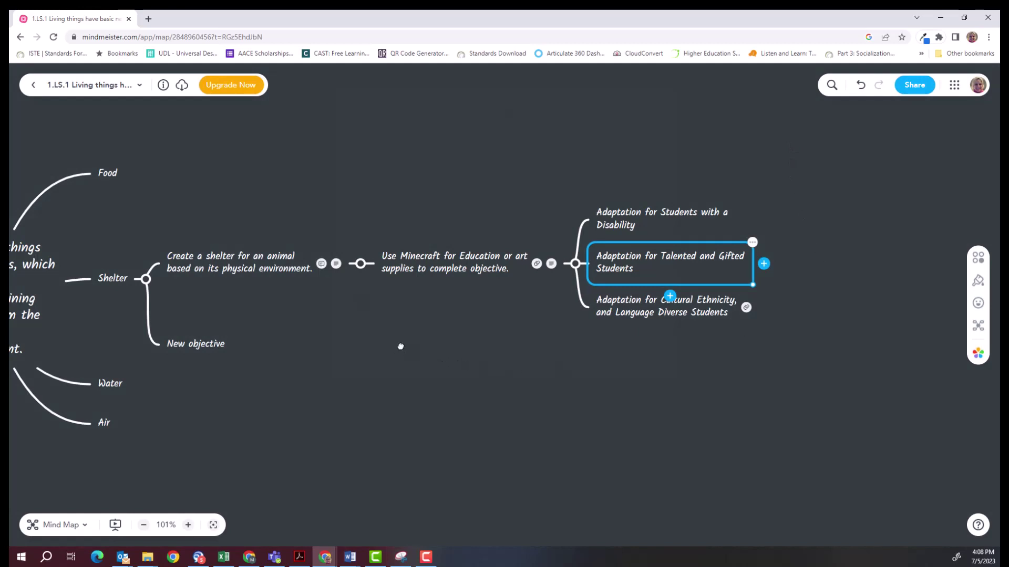
{"action": "left_click_drag", "start_coordinate": [398, 348], "coordinate": [582, 342]}
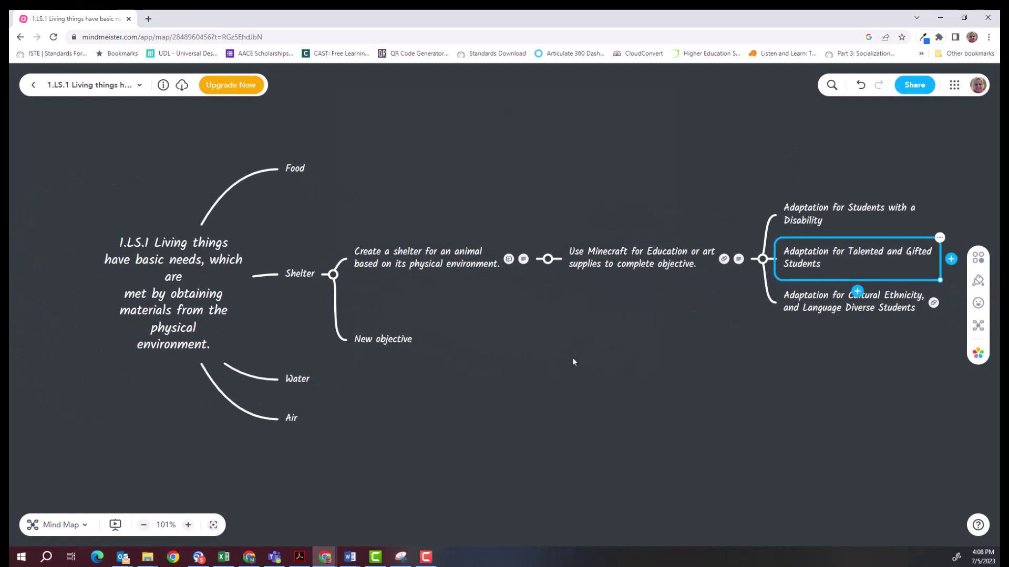